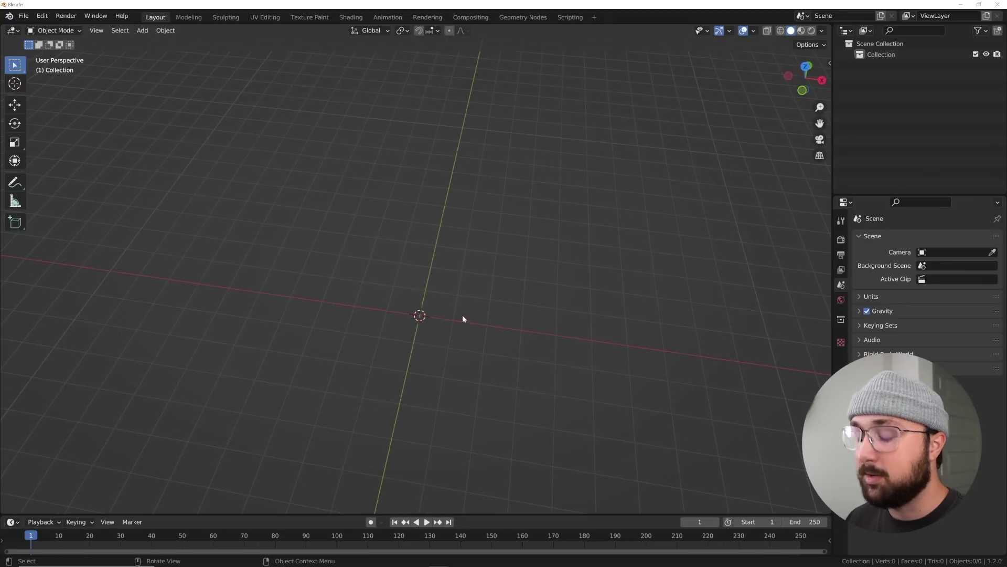
Step: Add a text object and set its horizontal and vertical paragraph alignment to Center
key("shift+a")
mouse_move(457, 312)
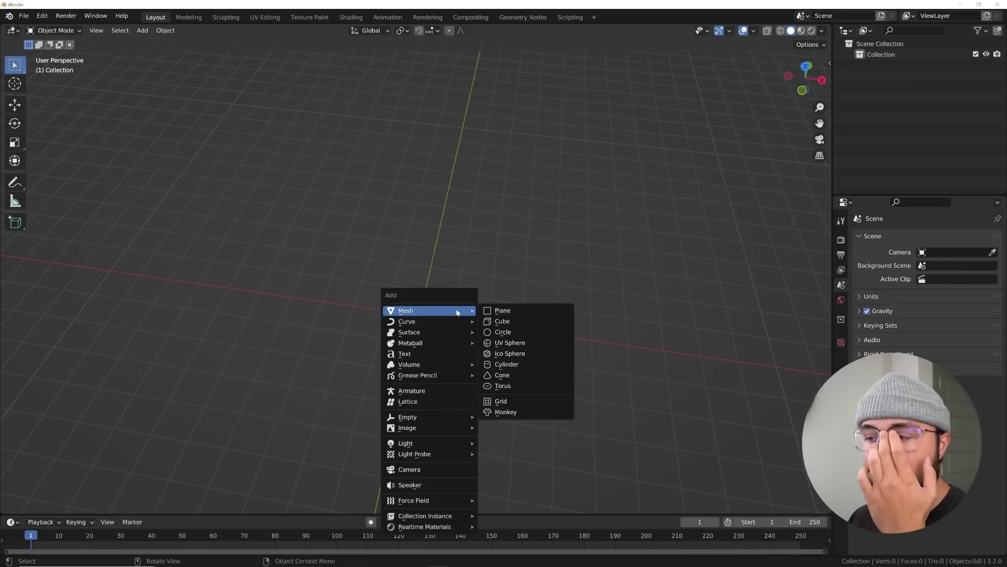
left_click(437, 355)
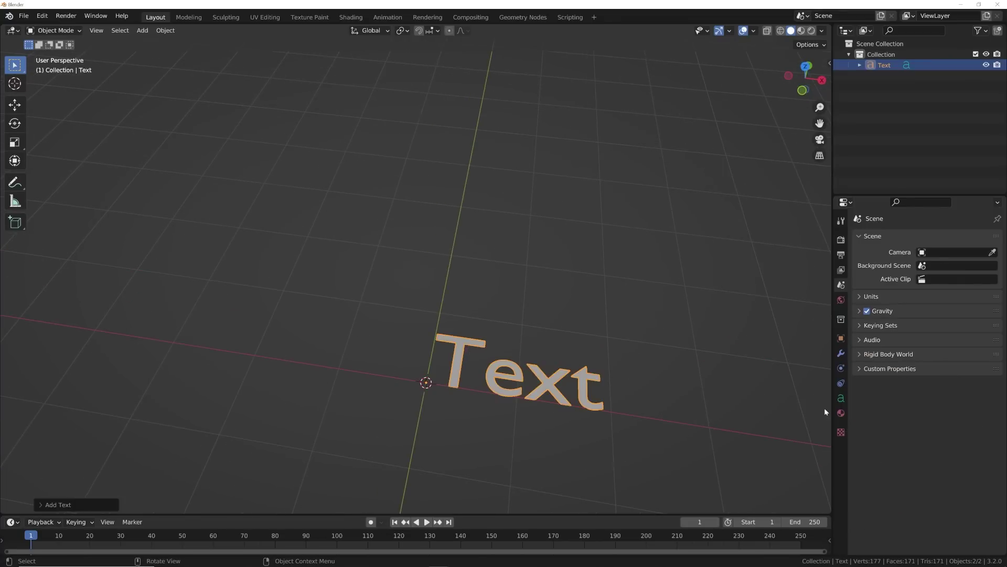
left_click(841, 398)
left_click(939, 407)
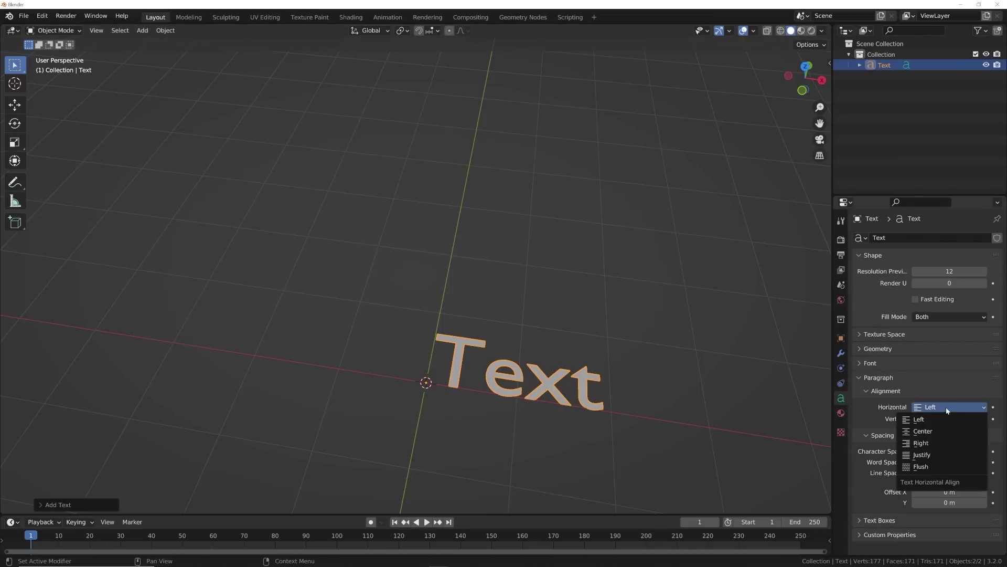
left_click(939, 426)
left_click(939, 420)
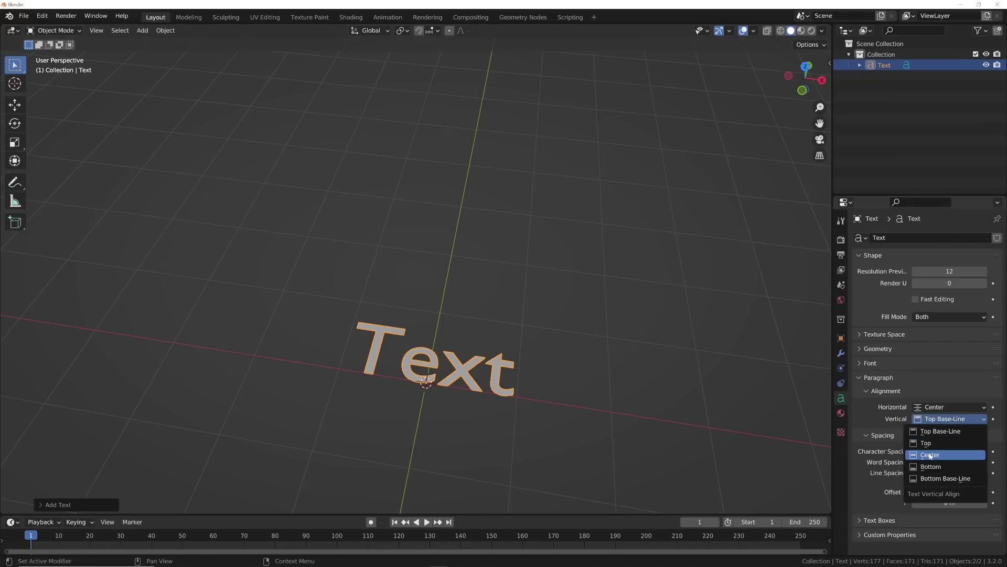
left_click(939, 443)
Step: Replace the text object's default wording with BLEND in Edit Mode and return to Object Mode
middle_click_drag(574, 367, 593, 362)
key("KP_Decimal")
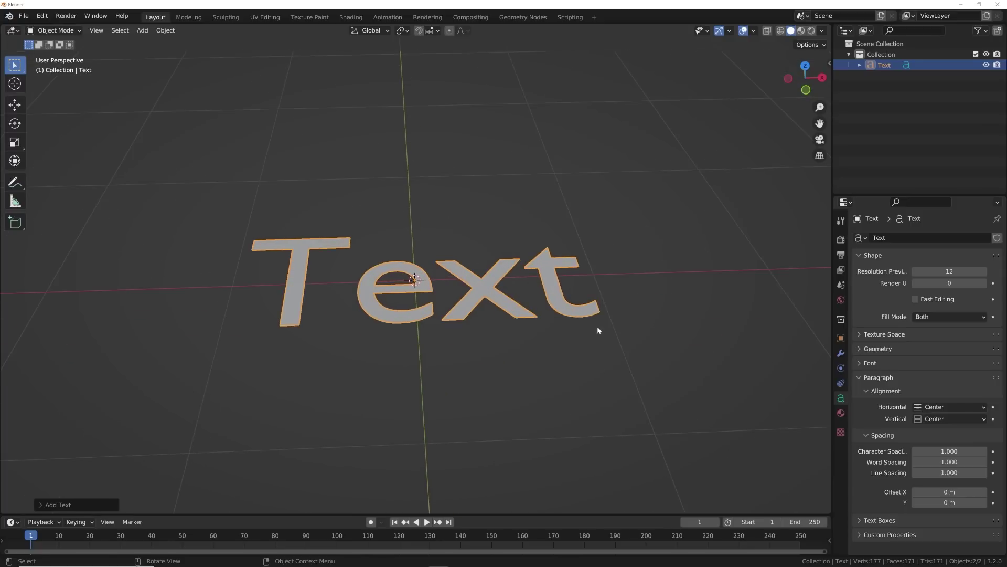
middle_click_drag(596, 328, 595, 350)
key("Tab")
key("BackSpace")
key("BackSpace")
key("BackSpace")
key("BackSpace")
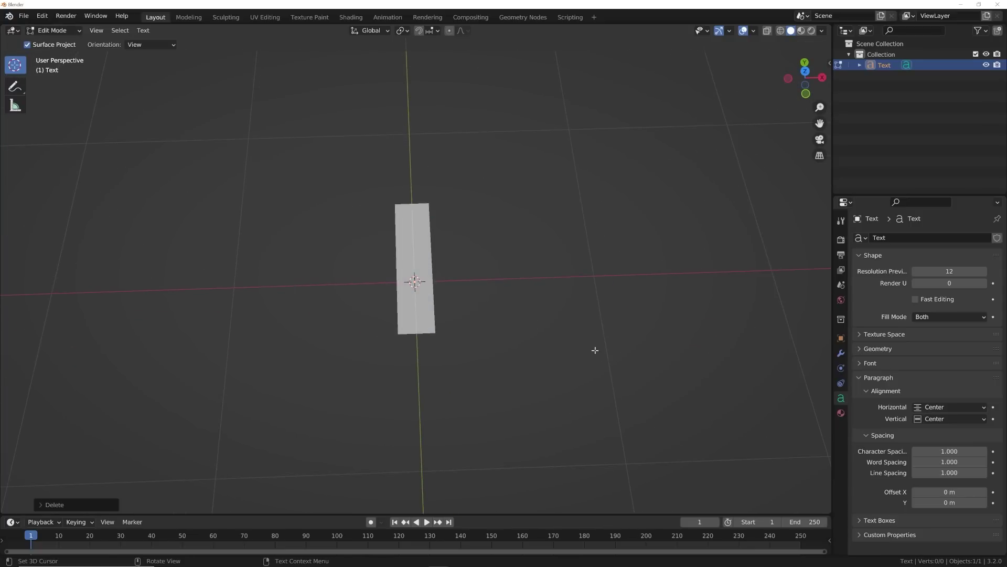
type("BLEND")
key("Tab")
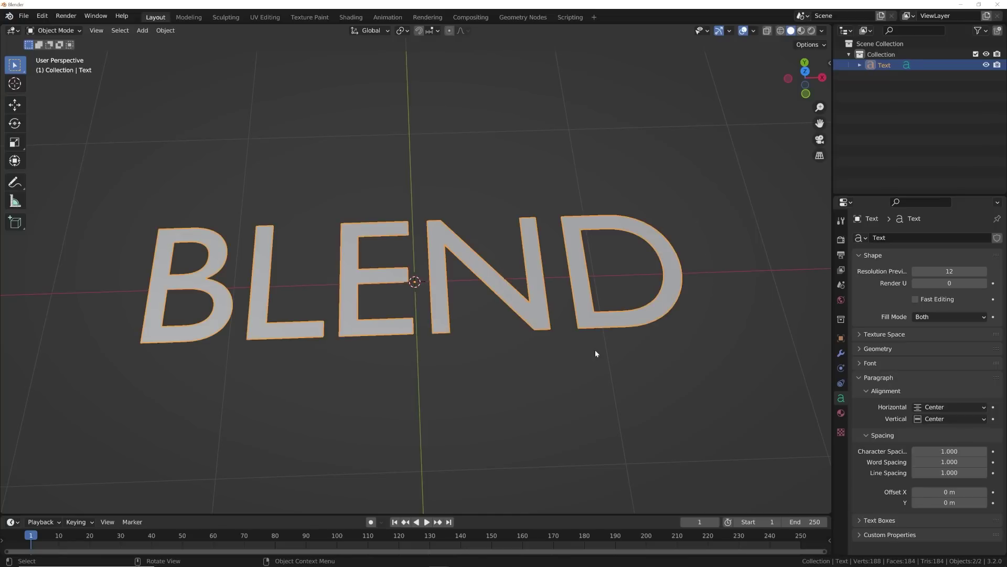
Step: Load the moderna Regular font from the Desktop fonts folder as the text's regular font
scroll(621, 305, "down", 2)
middle_click_drag(613, 312, 601, 322)
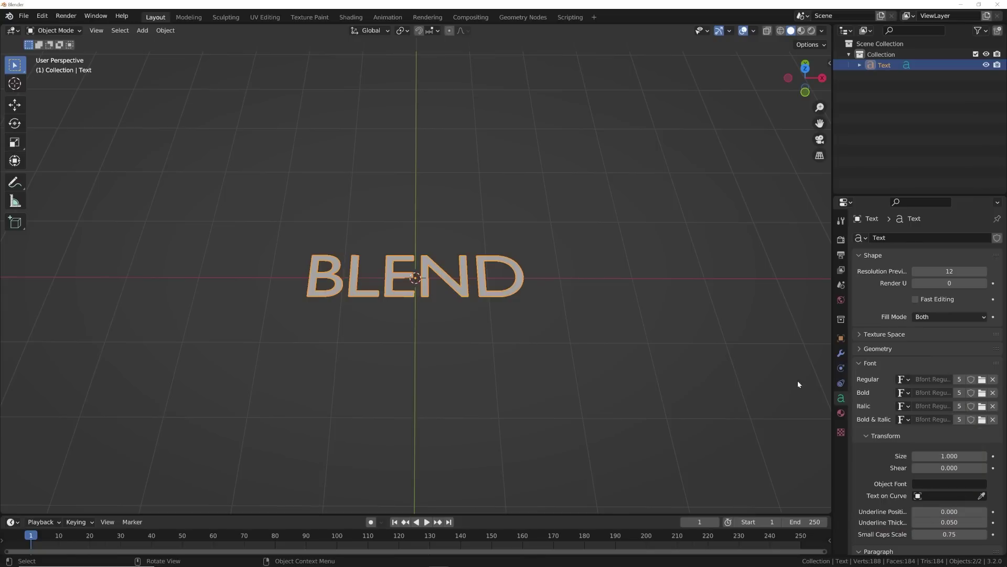
left_click(981, 379)
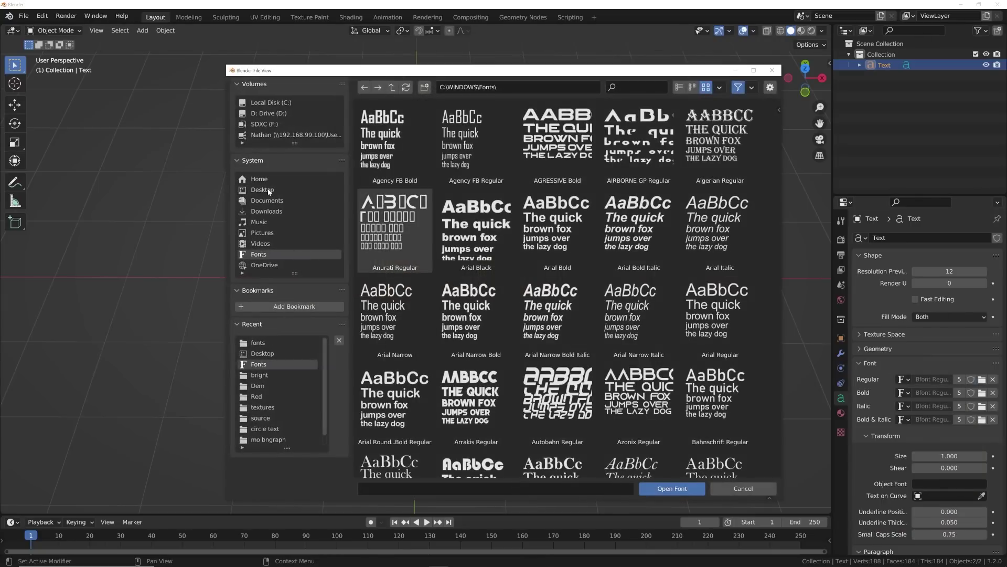
left_click(263, 190)
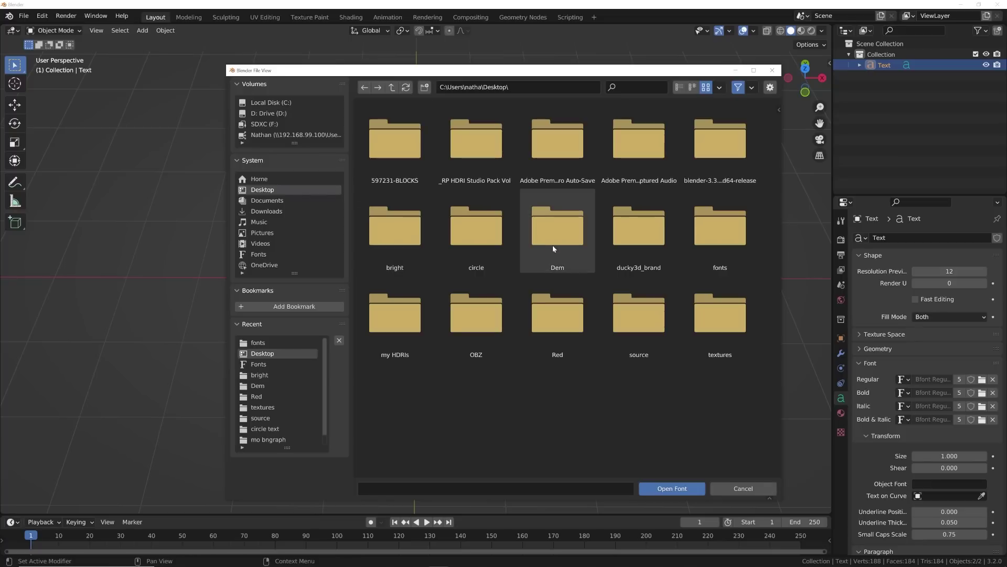
double_click(712, 254)
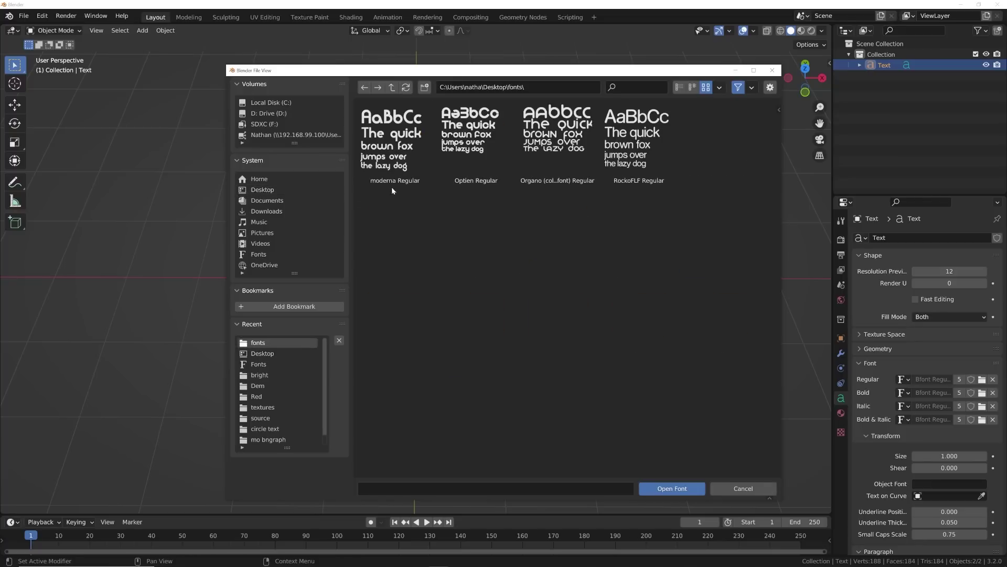
left_click(391, 153)
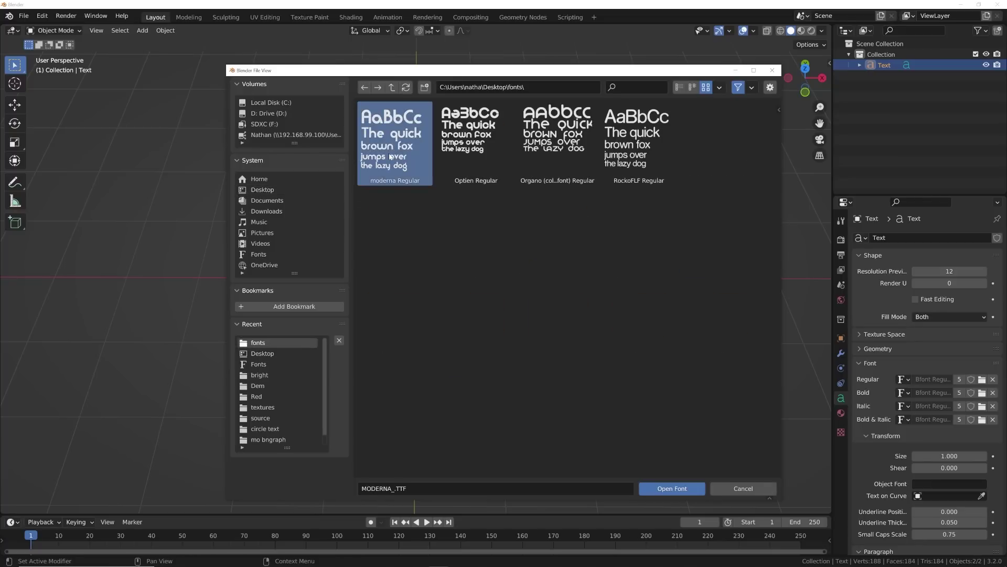
double_click(390, 156)
Step: Give the text geometry an extrusion of 0.046 m and a round bevel with a depth of 0.04 m
mouse_move(517, 348)
middle_mouse_down()
mouse_move(511, 355)
mouse_move(508, 335)
middle_mouse_up()
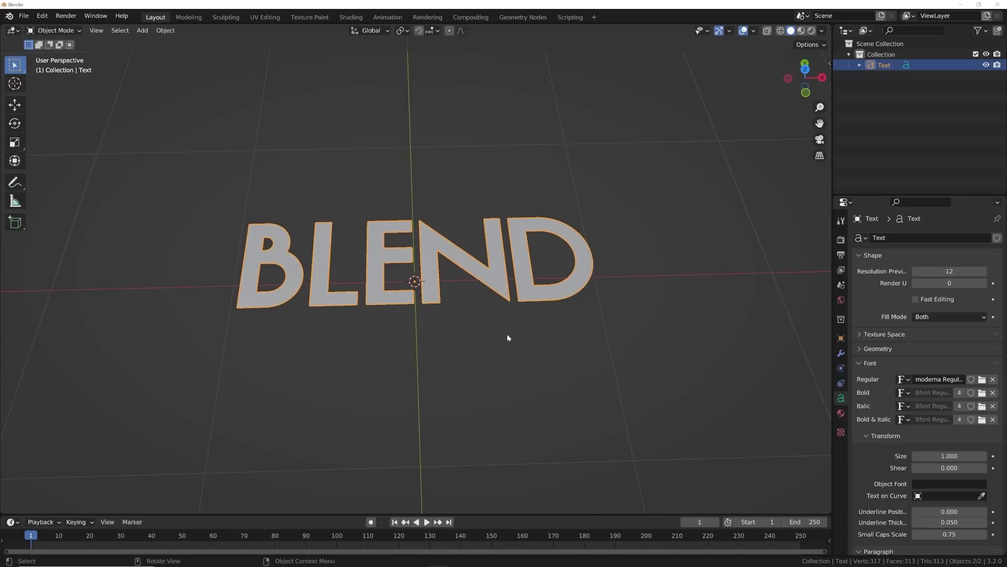
left_click(874, 349)
middle_click_drag(687, 331, 726, 310)
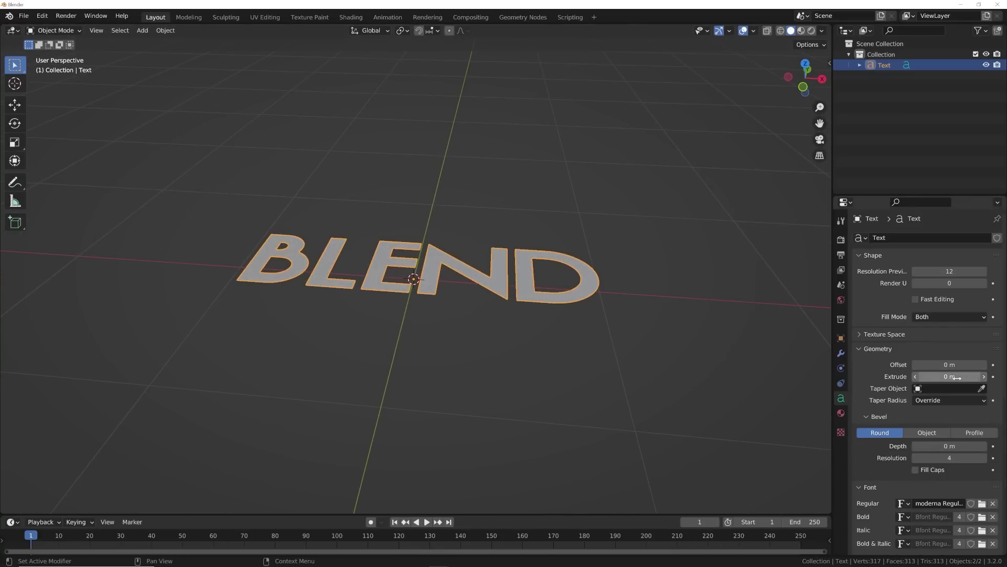
left_click_drag(957, 378, 975, 378)
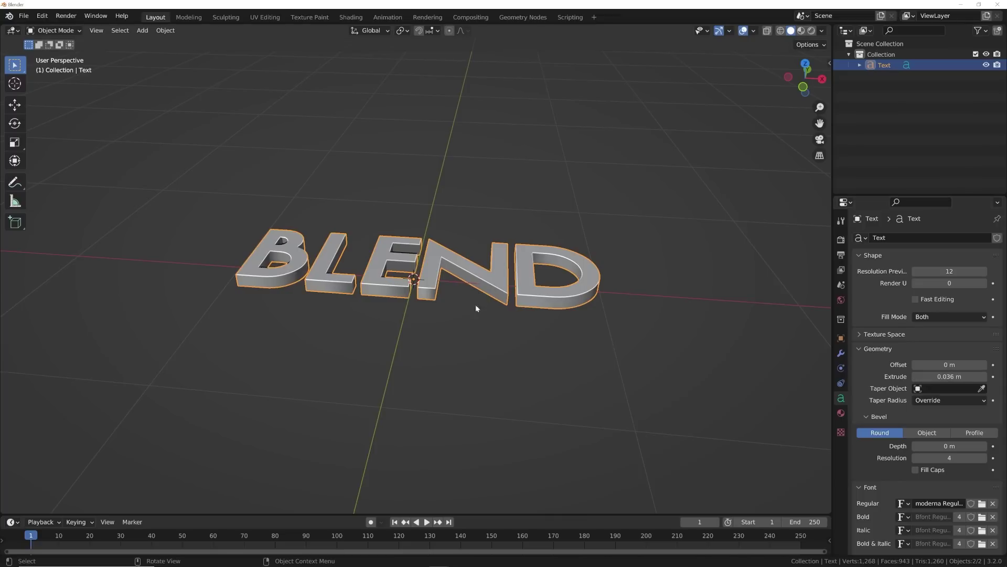
middle_click_drag(455, 289, 446, 272)
left_click_drag(960, 379, 966, 379)
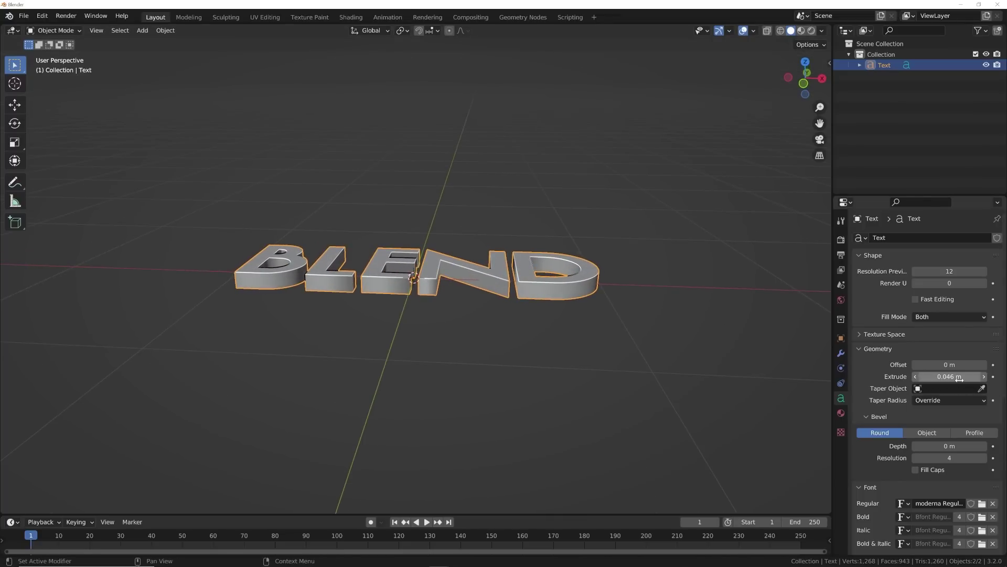
middle_click_drag(558, 325, 488, 174)
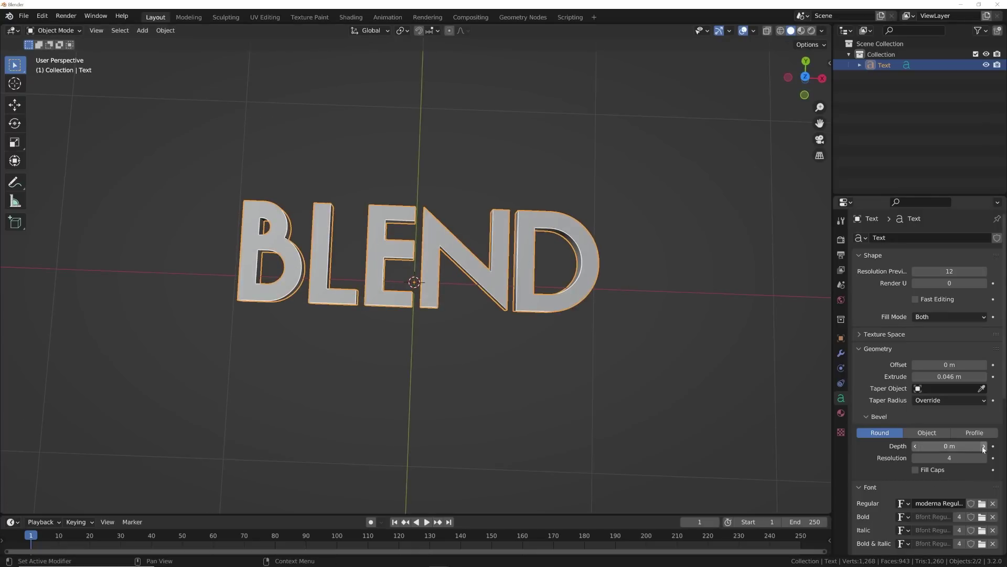
left_click_drag(983, 445, 984, 449)
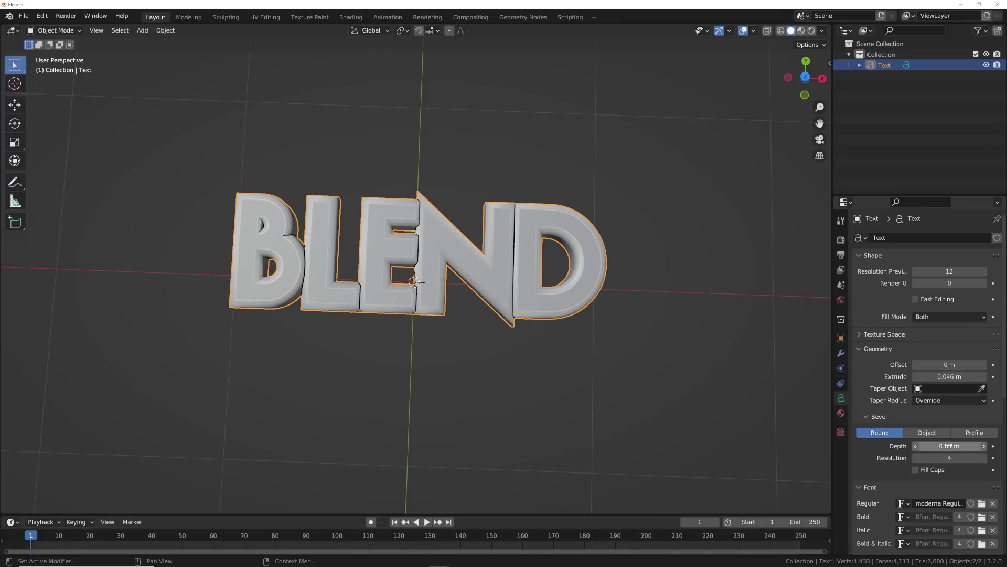
Step: Widen the text's character spacing to 1.190 so the letters separate, and deselect the text
scroll(892, 396, "down", 5)
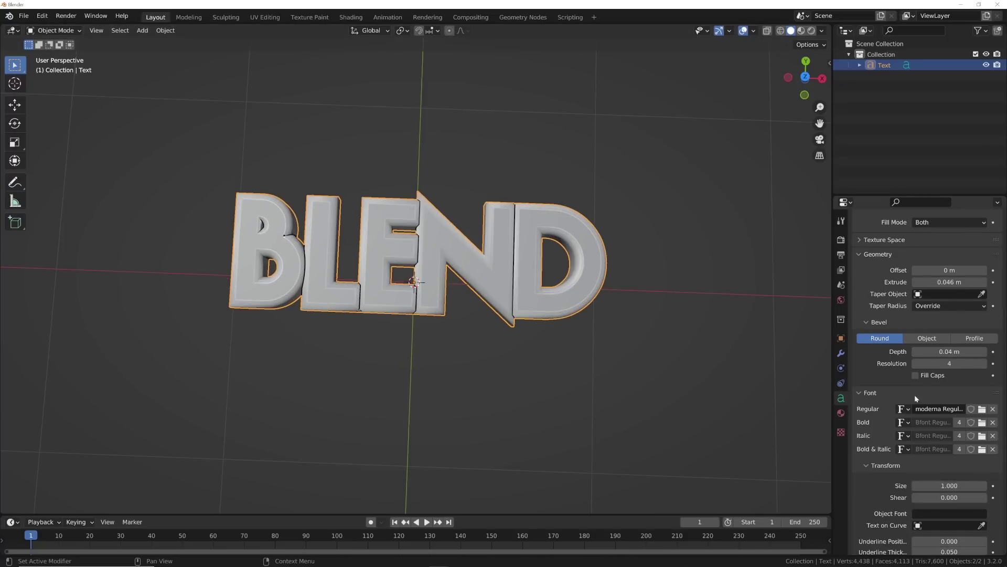
scroll(913, 390, "down", 10)
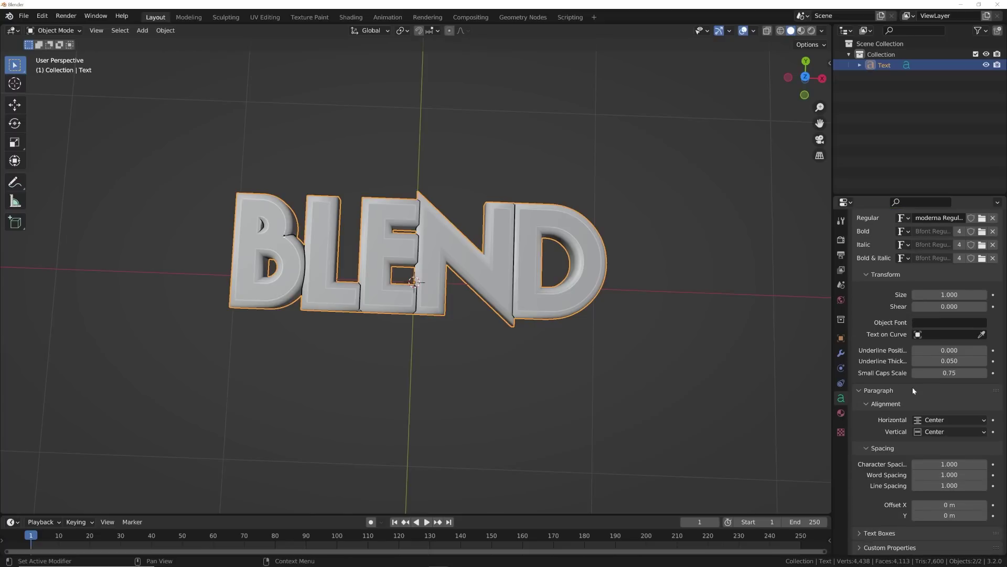
mouse_move(944, 464)
left_mouse_down()
mouse_move(981, 463)
mouse_move(944, 464)
left_mouse_up()
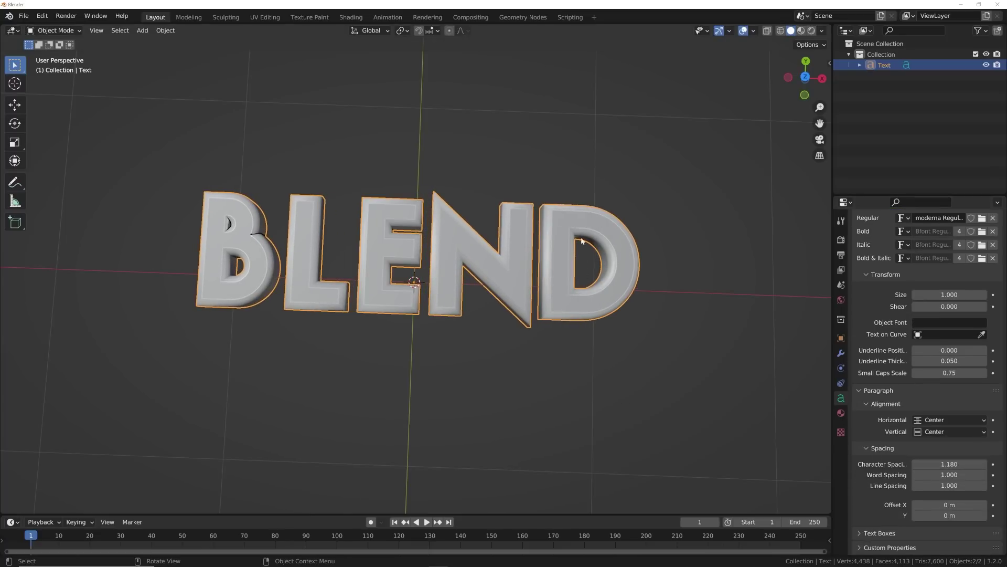
left_click(580, 167)
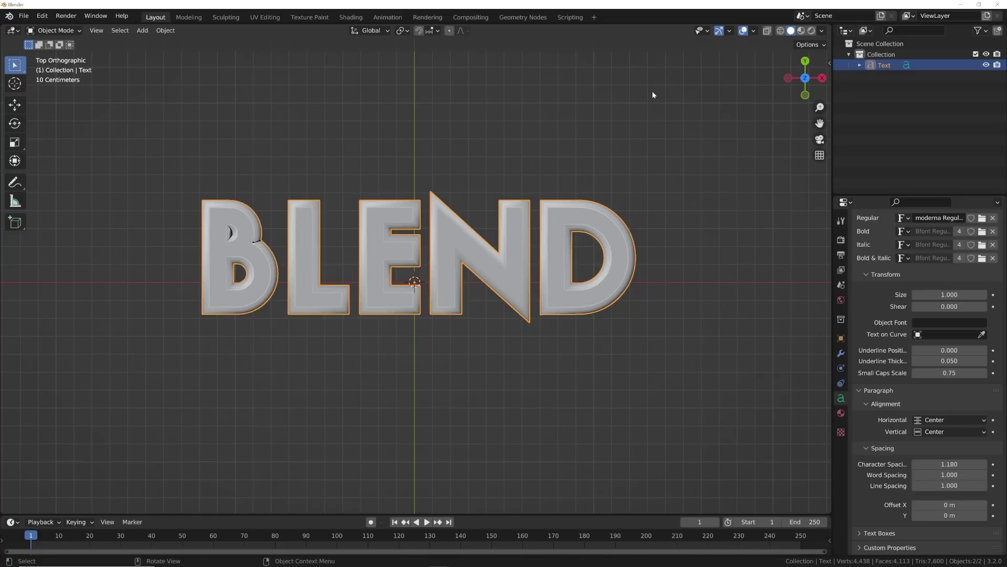
mouse_move(950, 463)
left_mouse_down()
mouse_move(964, 464)
mouse_move(951, 463)
left_mouse_up()
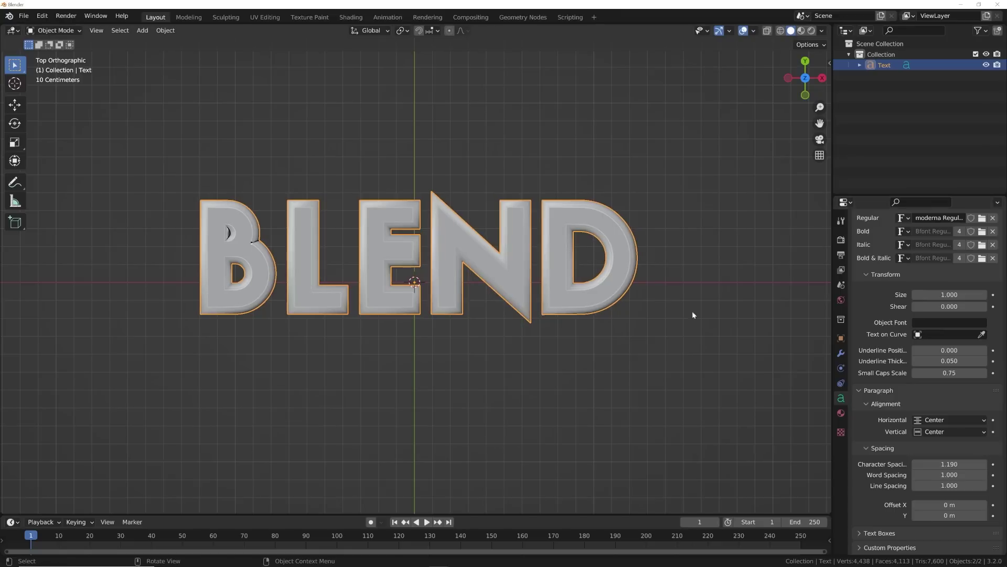
left_click(591, 129)
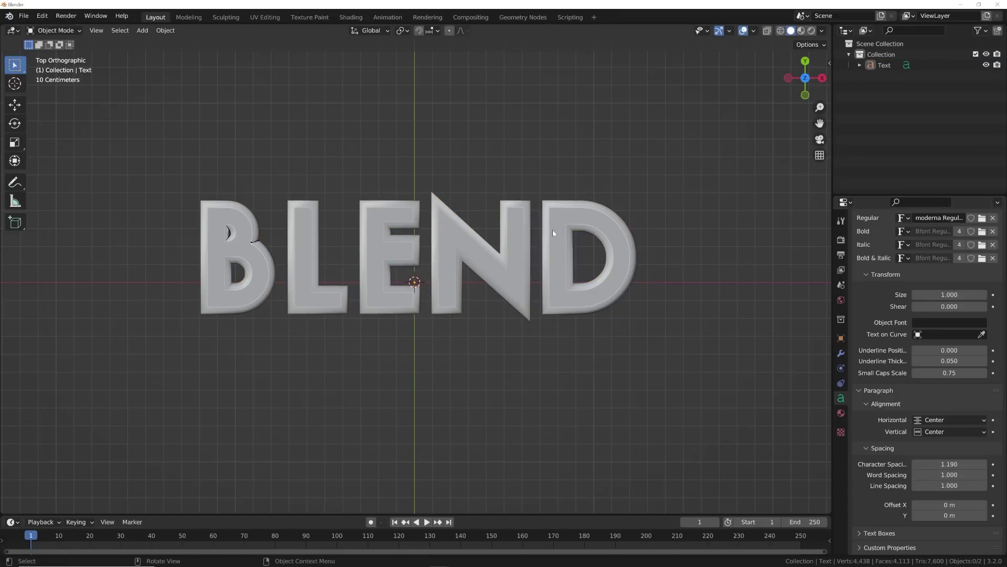
Step: Switch the scene's render engine to Eevee
scroll(221, 235, "up", 5)
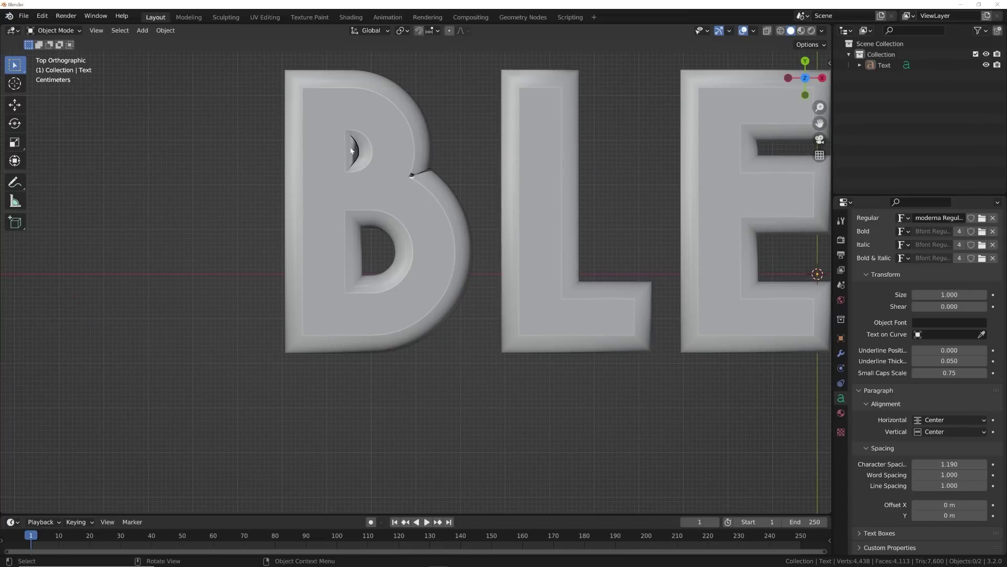
scroll(351, 151, "down", 6)
middle_click_drag(658, 238, 538, 215, "shift")
scroll(488, 240, "up", 4)
scroll(542, 255, "down", 3)
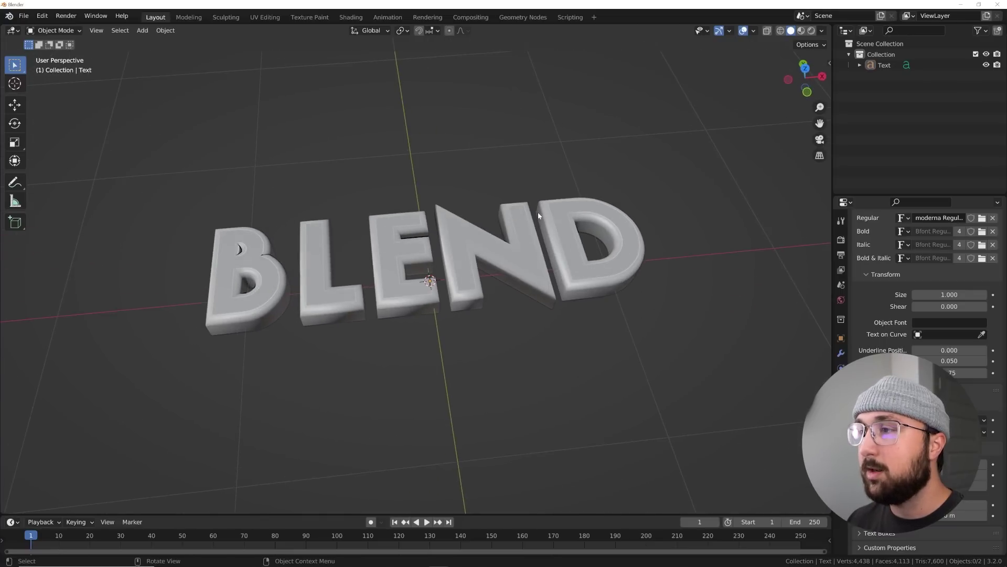
left_click(841, 240)
scroll(924, 273, "up", 5)
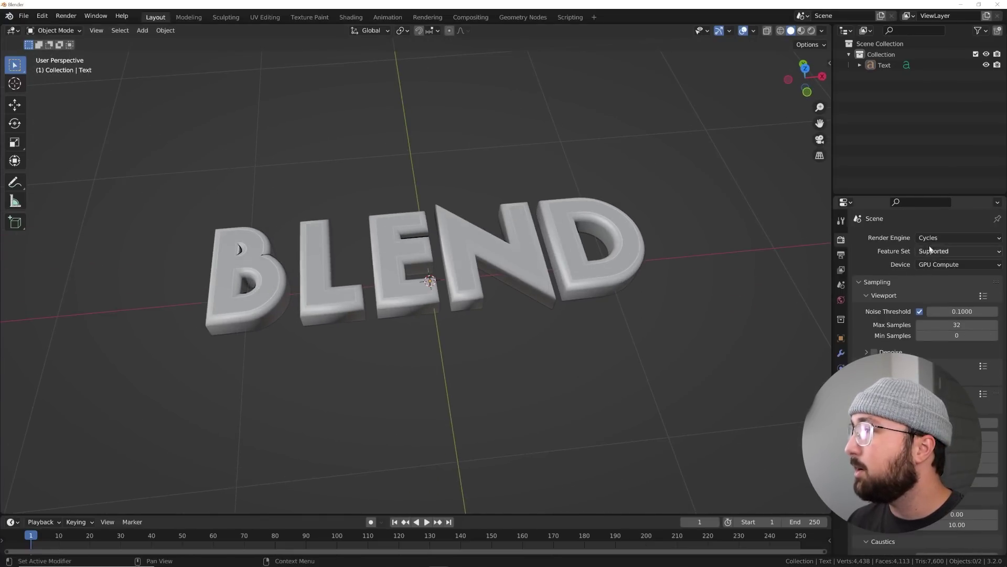
left_click(932, 238)
left_click(933, 251)
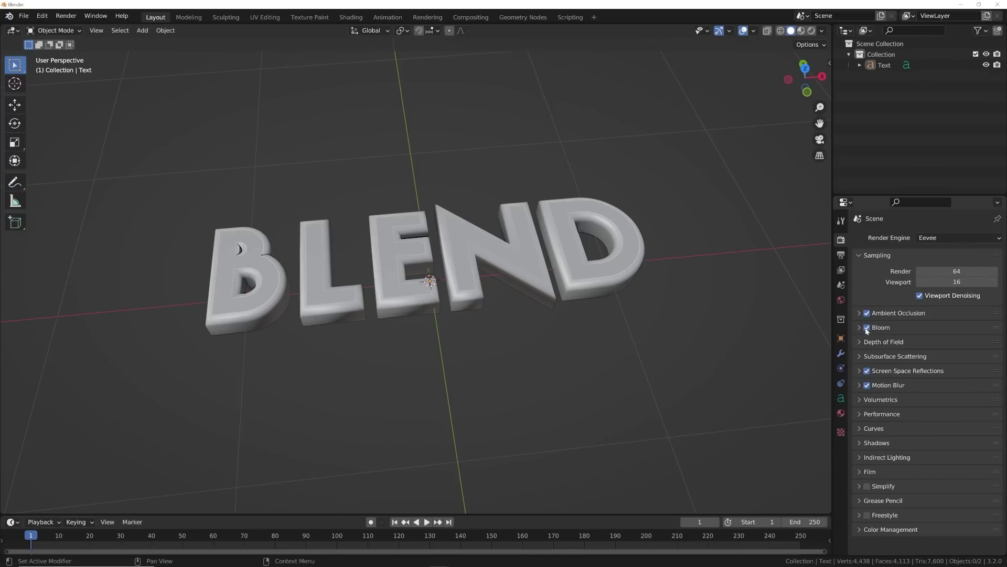
Step: Open the Shading workspace and display the text from the top view in rendered viewport shading
middle_click_drag(609, 284, 574, 221)
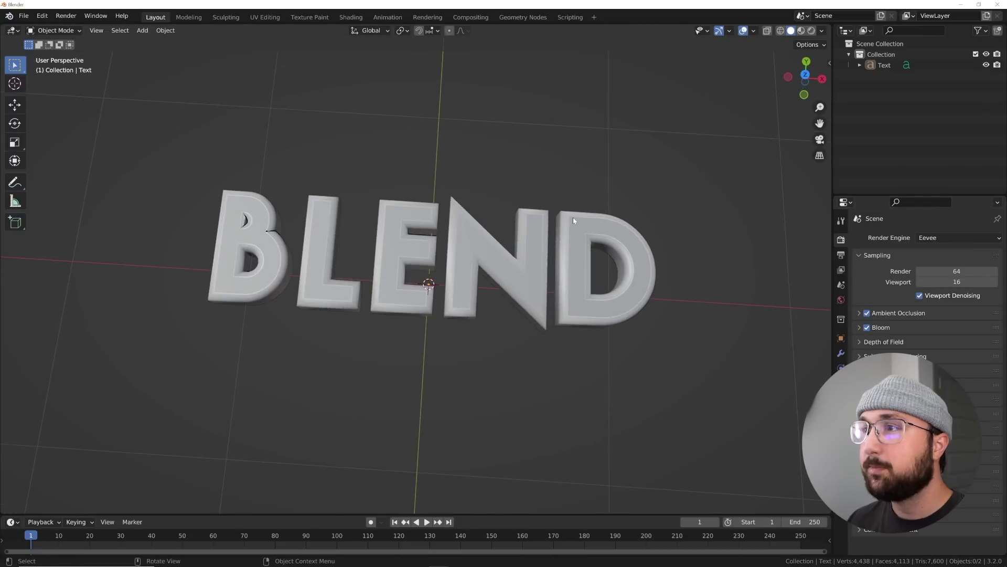
left_click(350, 17)
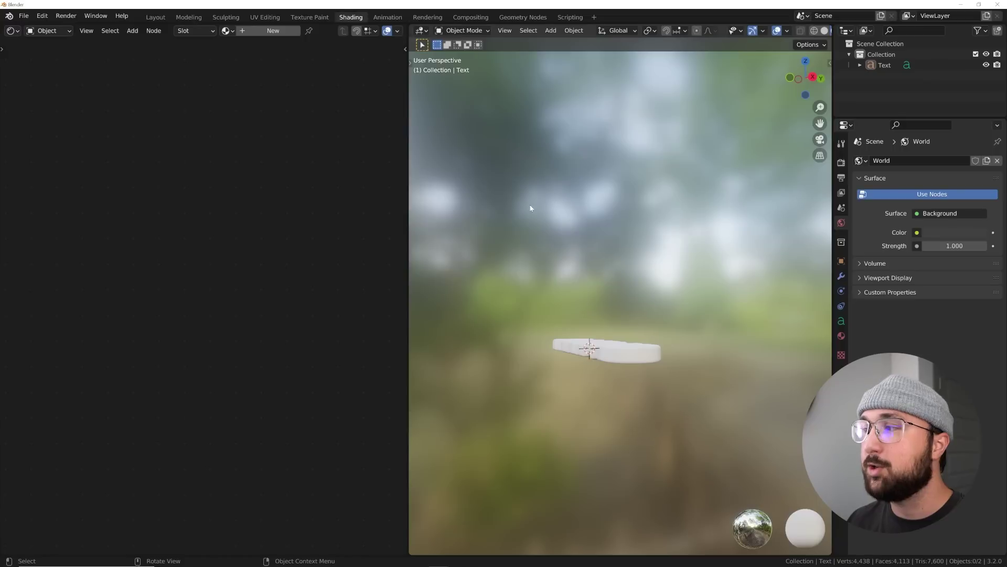
key("grave")
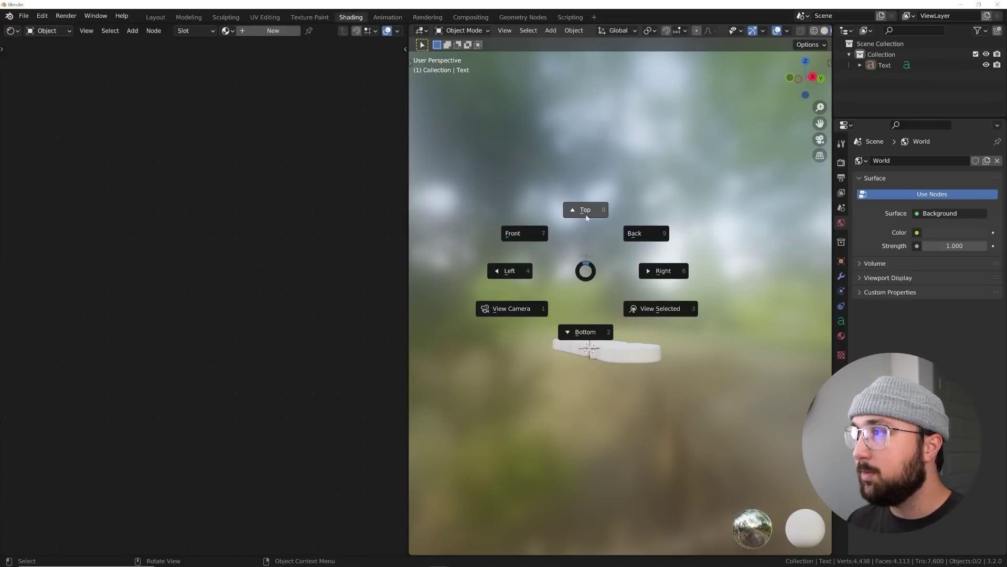
left_click(585, 212)
scroll(691, 251, "up", 4)
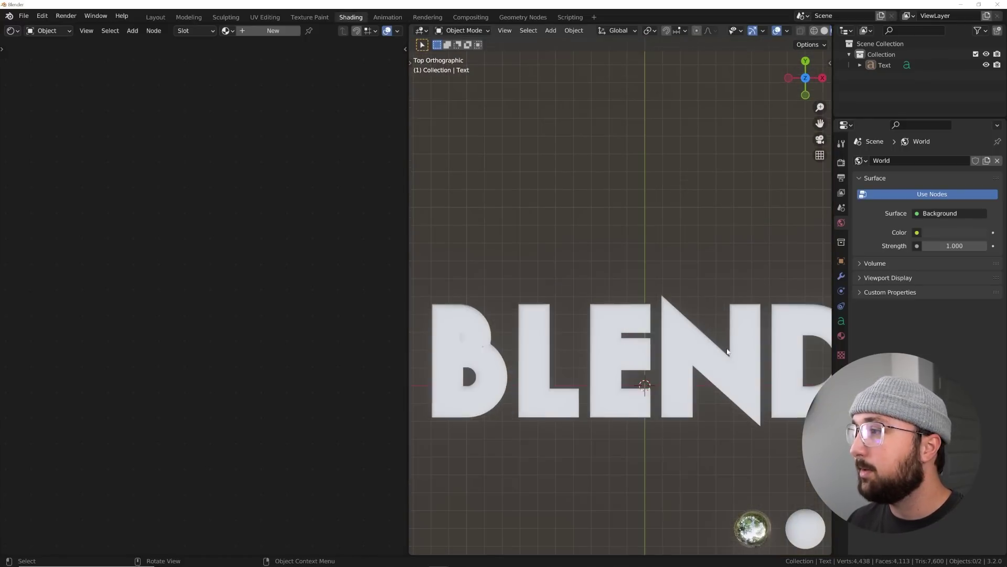
scroll(826, 33, "down", 3)
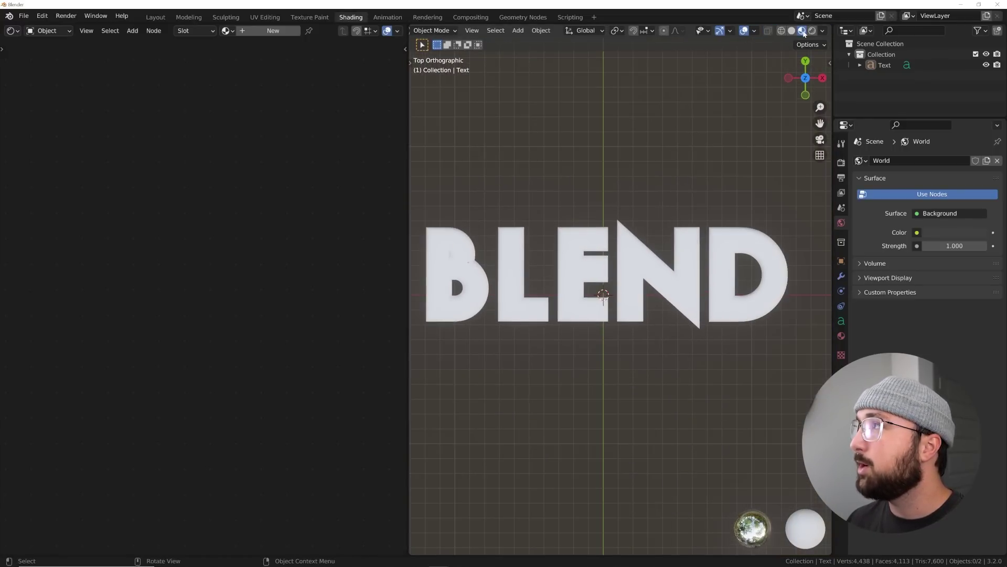
left_click(813, 31)
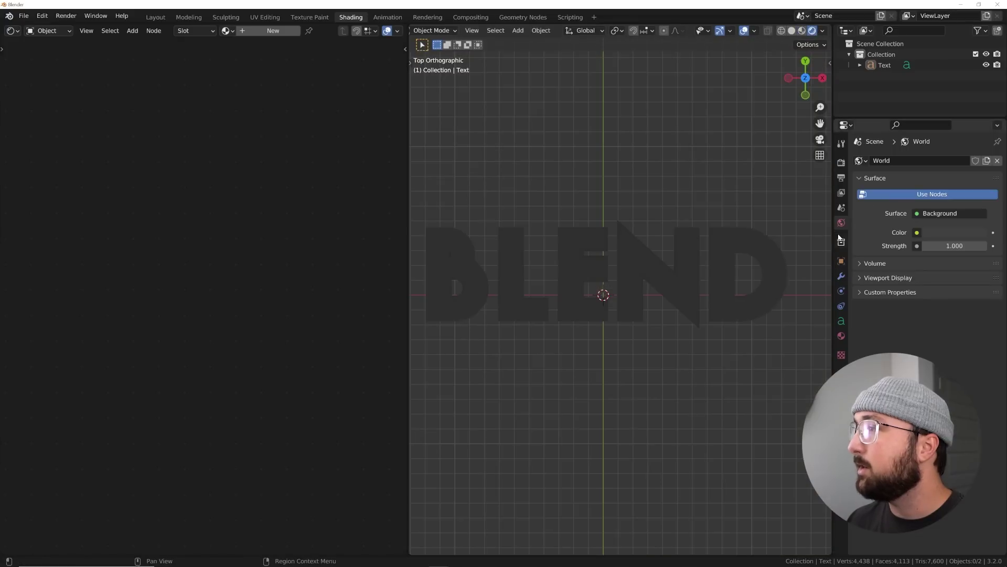
Step: Set the world background color to black and hide the viewport overlays and gizmos
left_click(964, 235)
left_click_drag(979, 145, 979, 160)
left_click(744, 31)
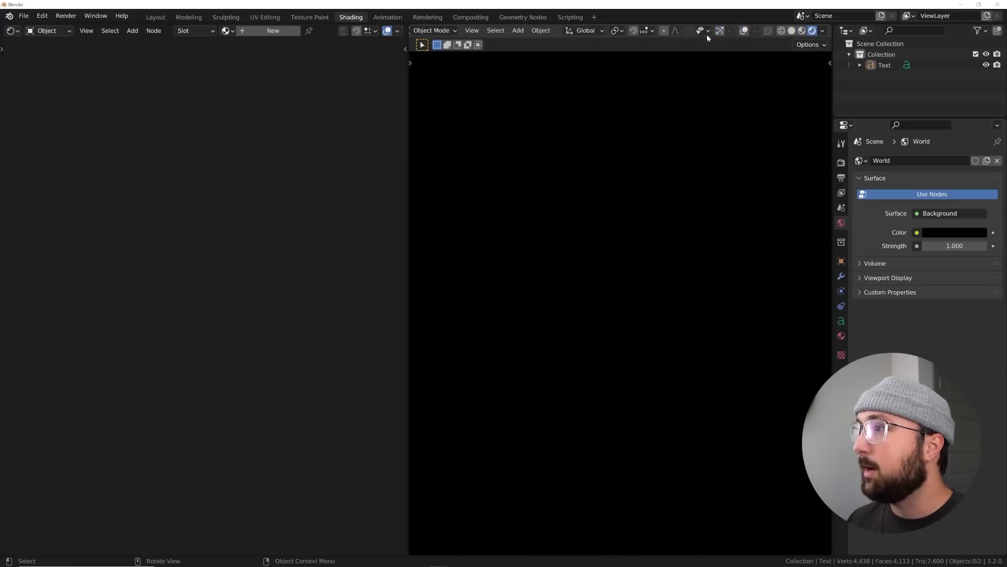
Step: Create a new material for the text and delete its Principled BSDF node
left_click(271, 31)
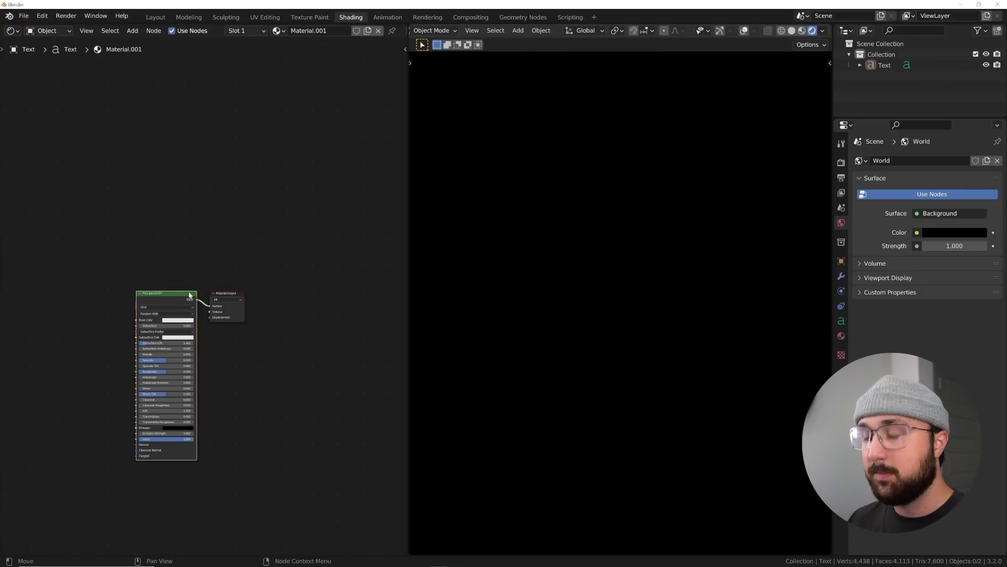
scroll(200, 294, "up", 5)
middle_click_drag(225, 285, 309, 260)
key("x")
key("shift+a")
left_click(266, 254)
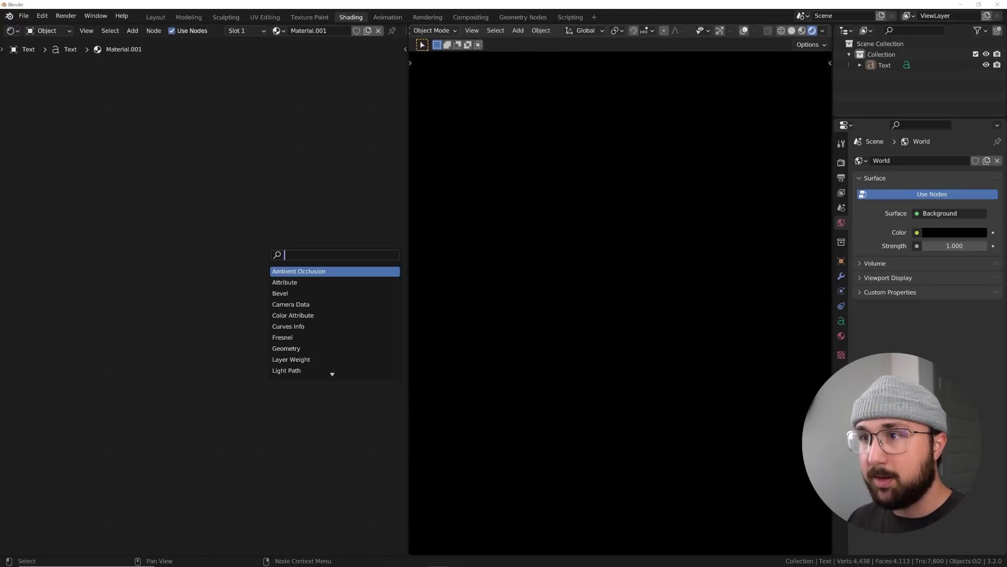
type("Mi")
key("Return")
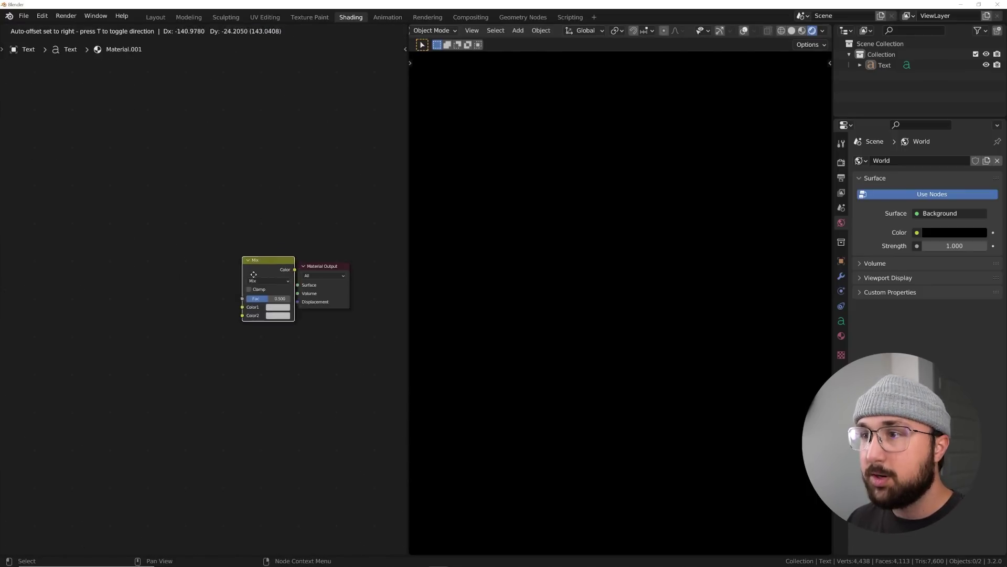
key("Escape")
Step: Add a Mix Shader node and connect its output to the Material Output's Surface input
key("shift+a")
left_click(254, 269)
type(",IO")
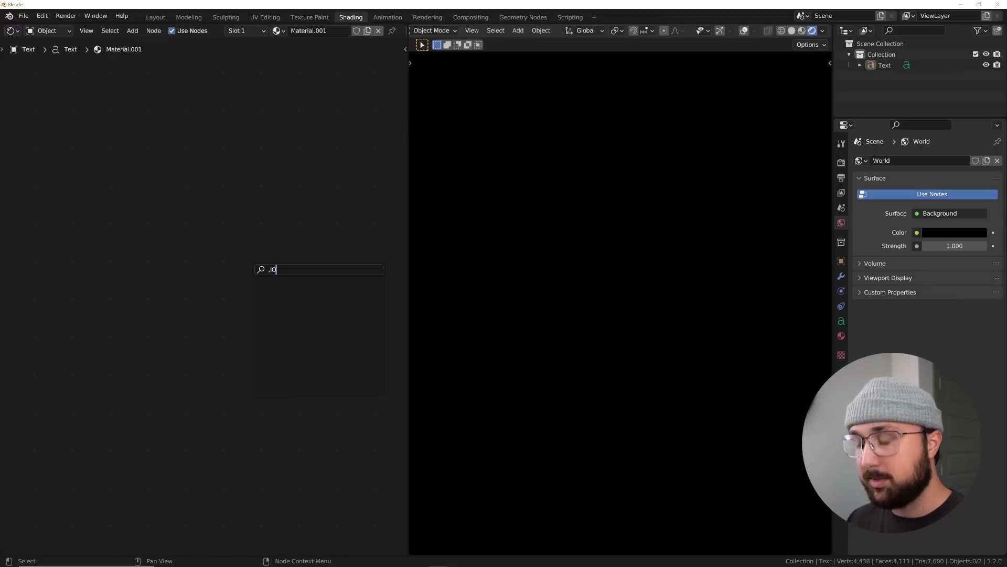
type("Mi")
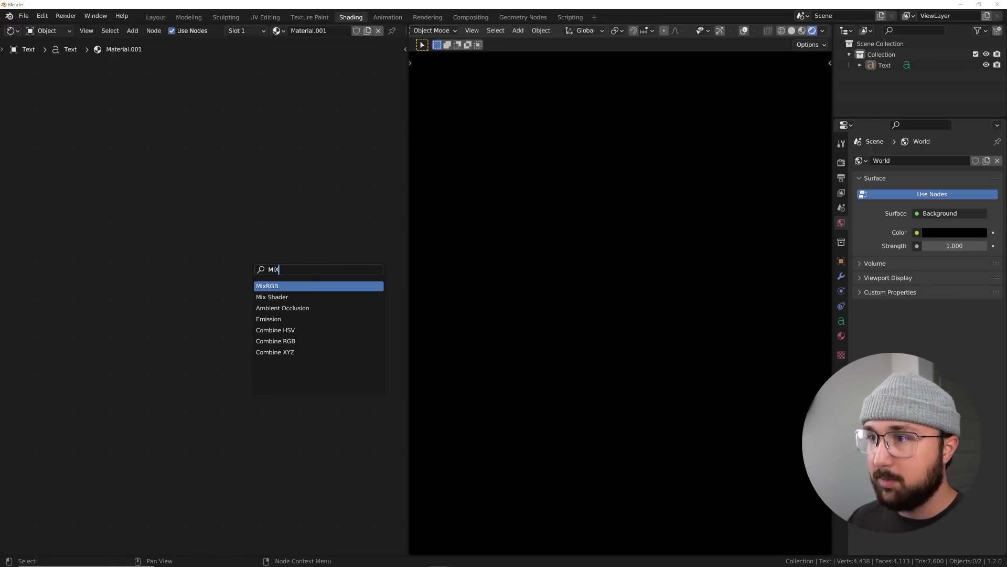
left_click(272, 297)
left_click(264, 299)
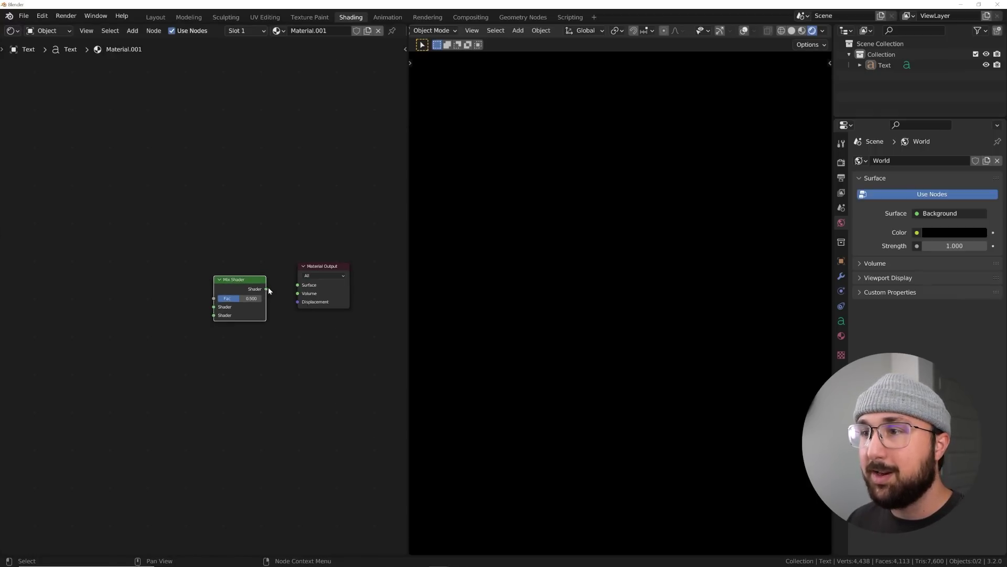
left_click_drag(278, 288, 284, 286)
Step: Add an Emission shader, duplicate it below the original, and color the duplicate bright blue
key("shift+a")
type("EM")
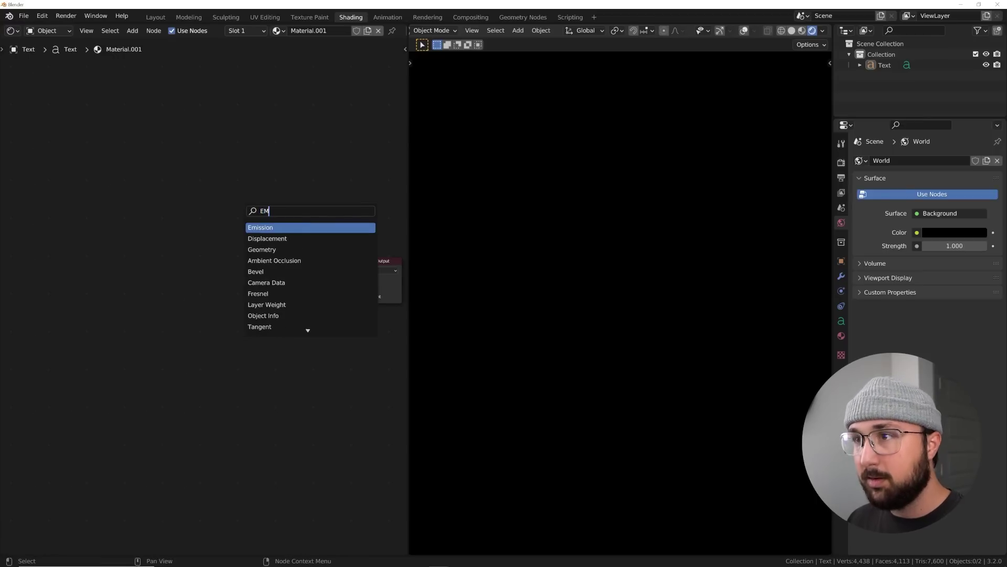
key("Return")
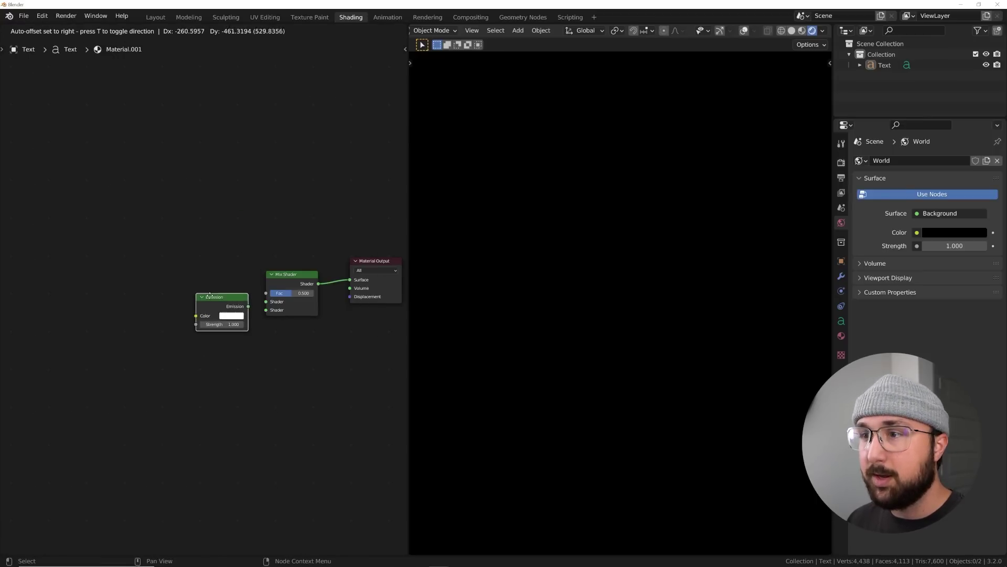
left_click(209, 278)
key("shift+d")
left_click(204, 324)
left_click(231, 283)
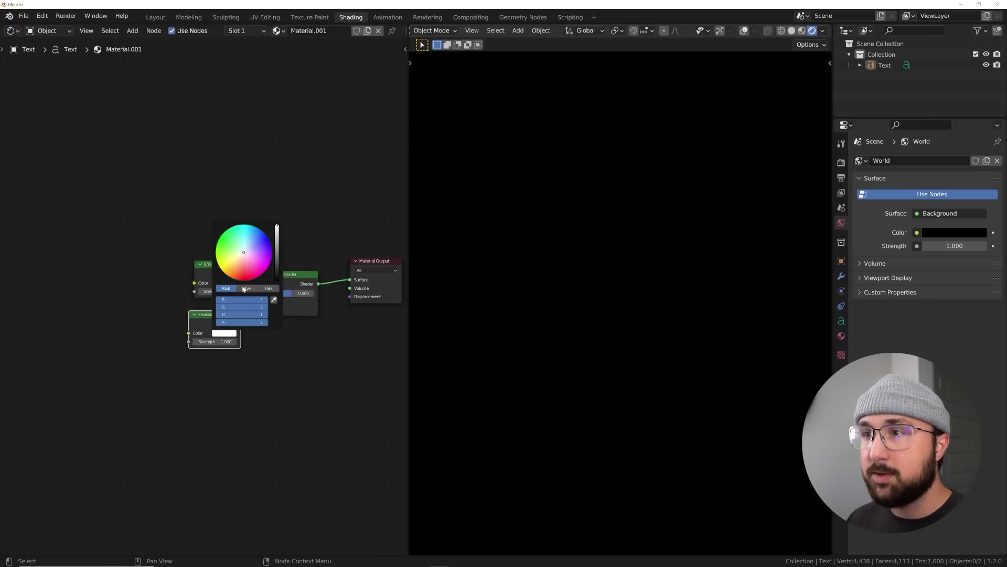
scroll(240, 326, "up", 2)
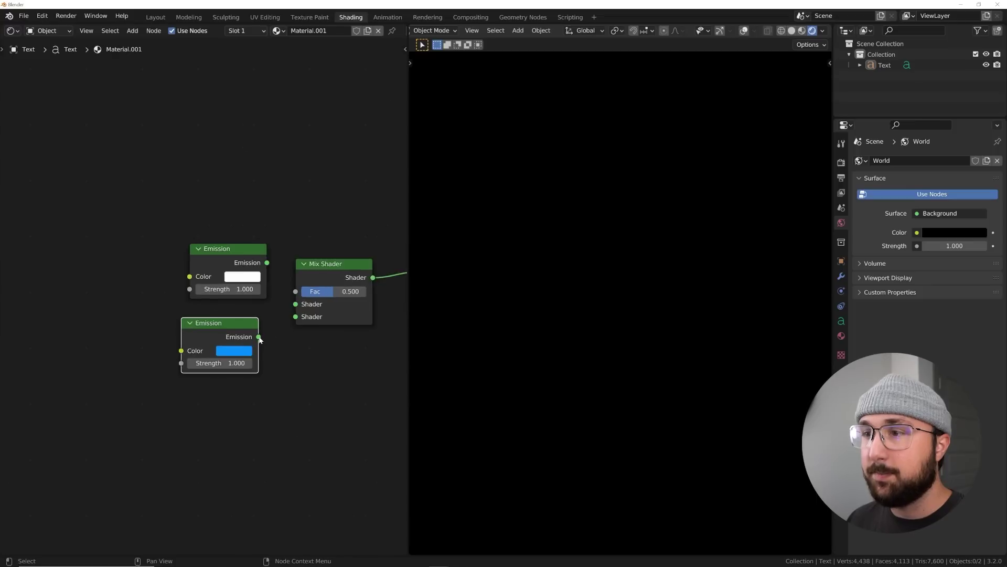
Step: Connect the white and blue Emission shaders to the Mix Shader's first and second shader inputs, and set its Fac to 1.000
left_click_drag(259, 338, 288, 318)
left_click_drag(267, 263, 296, 304)
middle_click_drag(240, 240, 235, 284)
left_click_drag(297, 367, 291, 236)
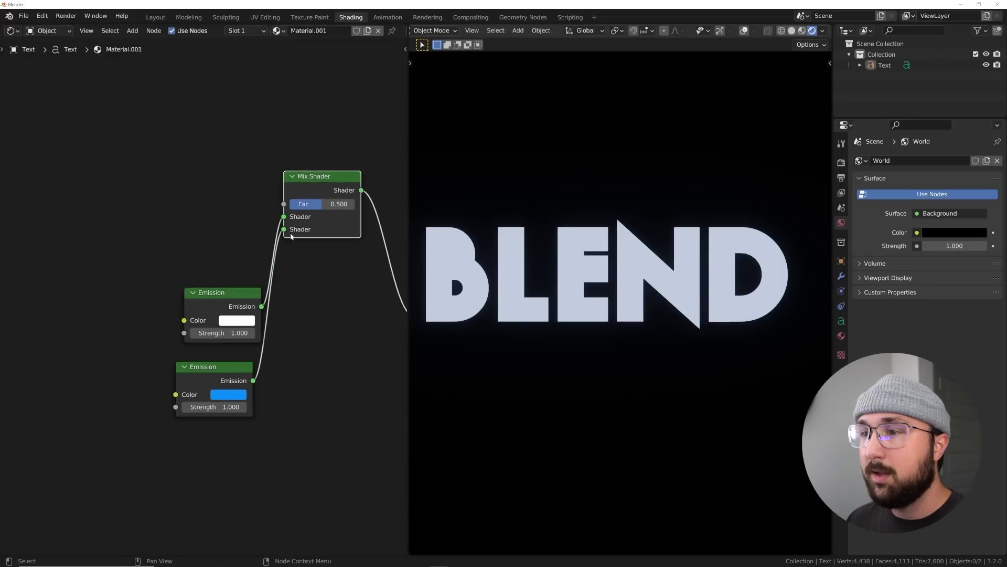
left_click_drag(330, 209, 355, 207)
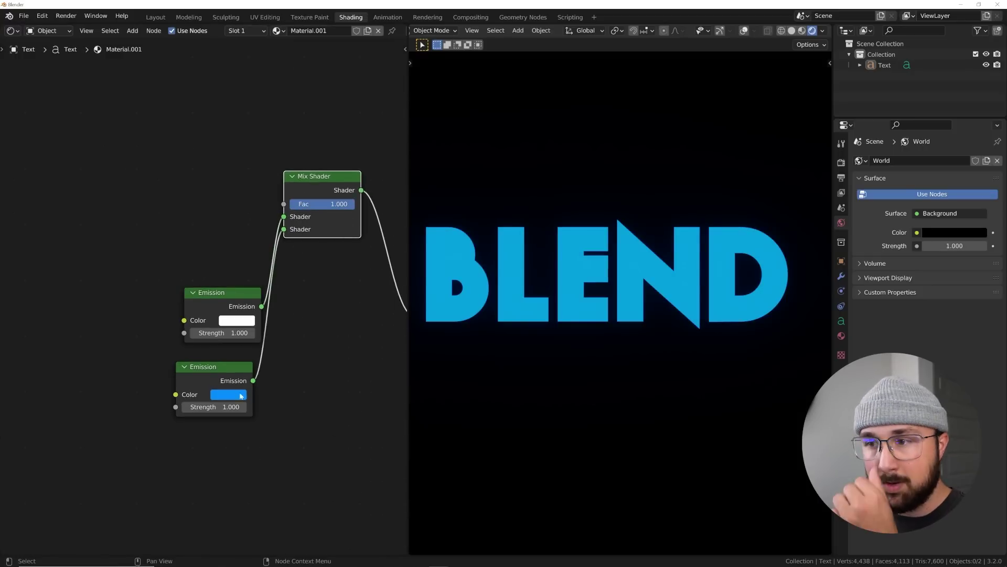
Step: Add a ColorRamp node and connect its Color output to the blue Emission's Color input
middle_click_drag(212, 387, 283, 368)
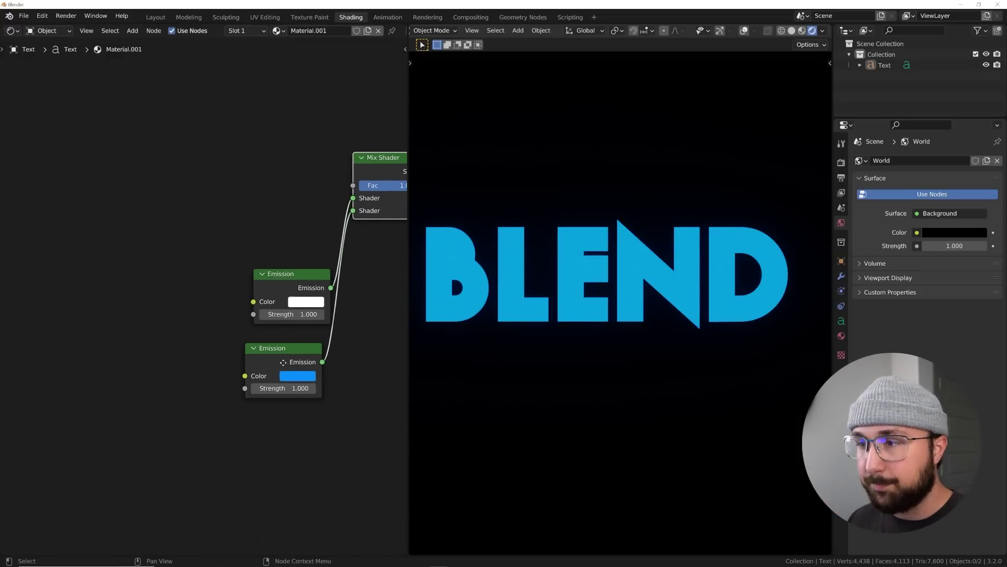
key("shift+a")
type("col")
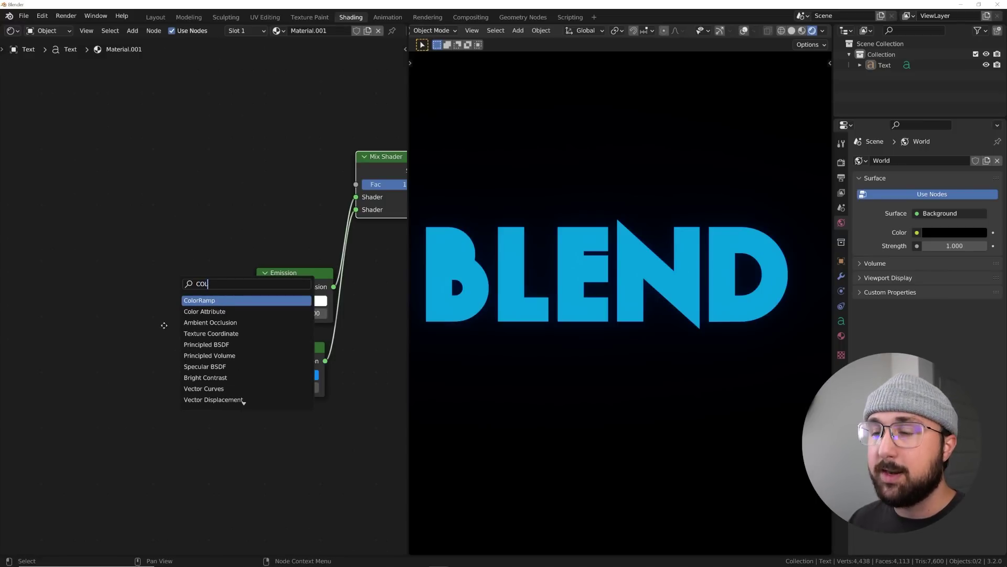
key("Return")
left_click(234, 359)
left_click_drag(215, 358, 248, 374)
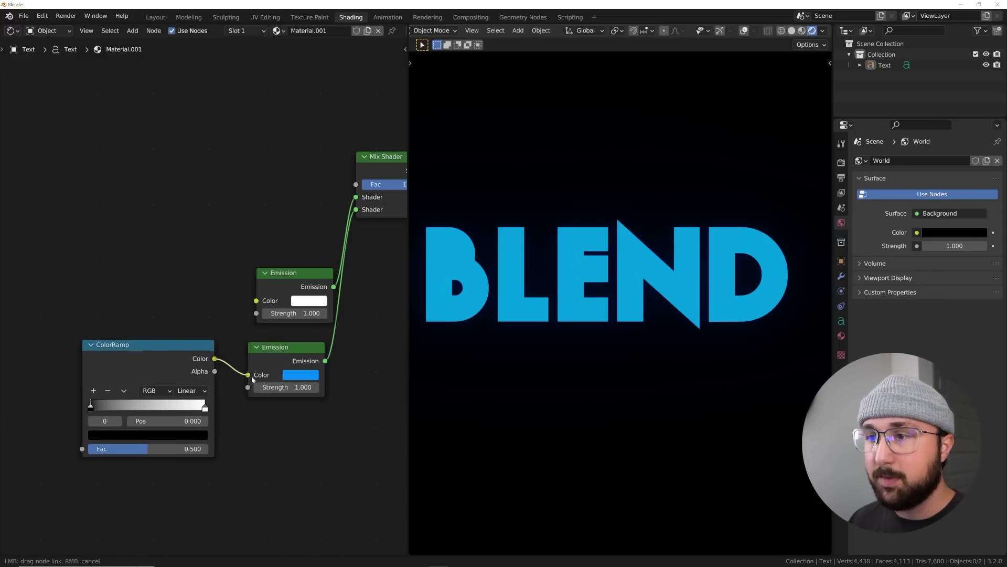
Step: Add a Noise Texture before the ColorRamp, with Mapping and Texture Coordinate nodes feeding its Vector input
middle_click_drag(251, 376, 432, 355)
key("shift+a")
type("noise")
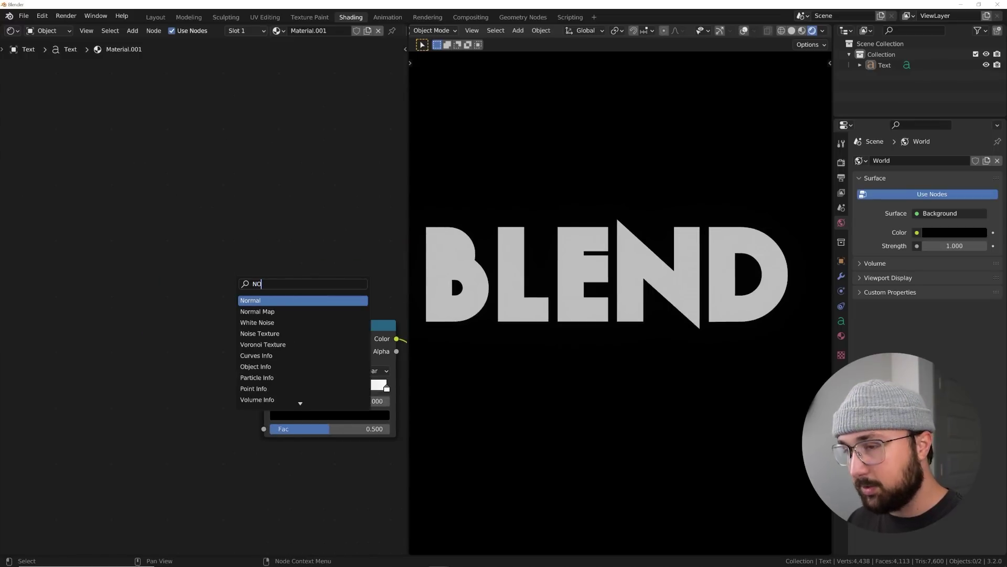
key("Return")
left_click(195, 366)
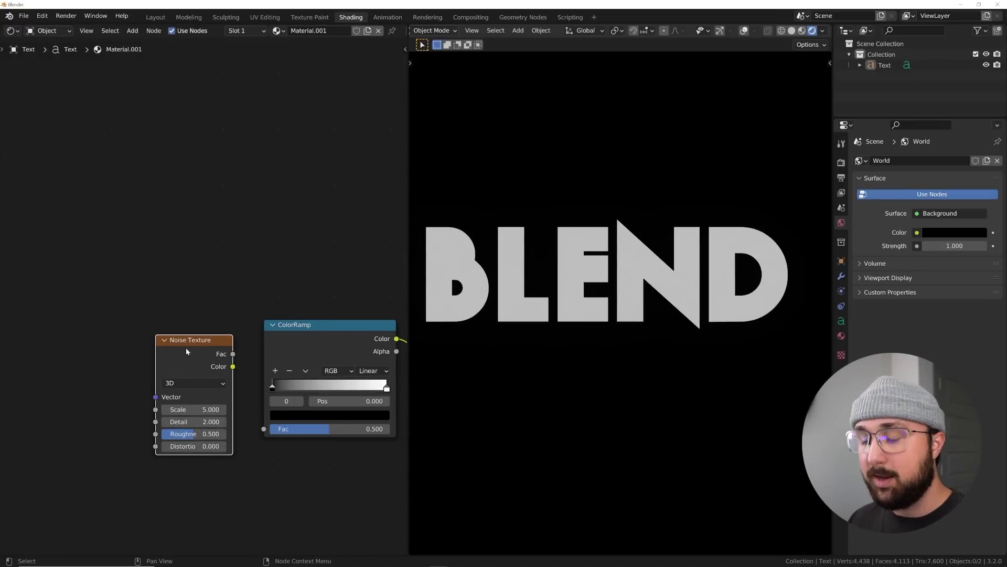
key("ctrl+t")
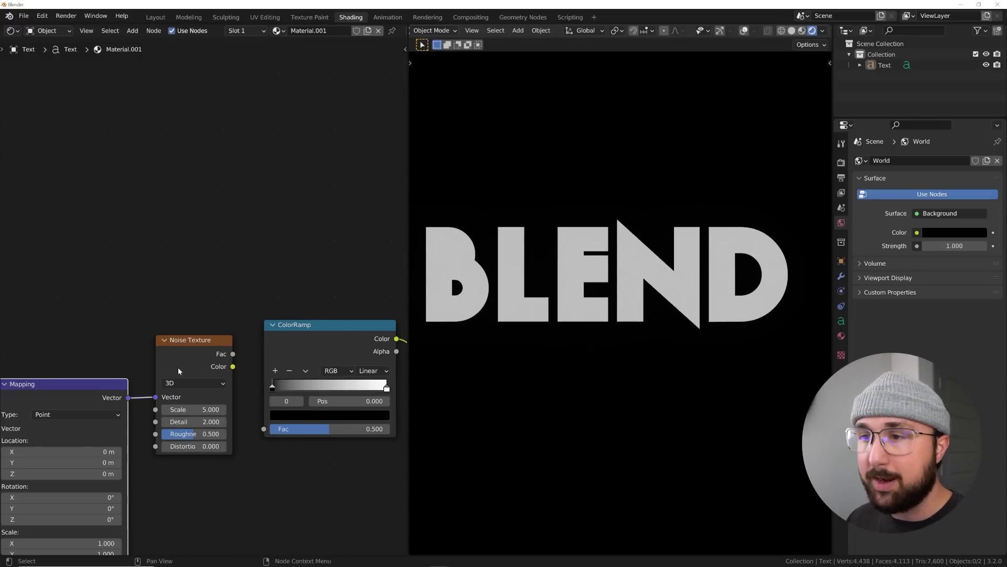
Step: Connect the Noise Texture's Fac output to the ColorRamp's Fac input
middle_click_drag(179, 371, 308, 280)
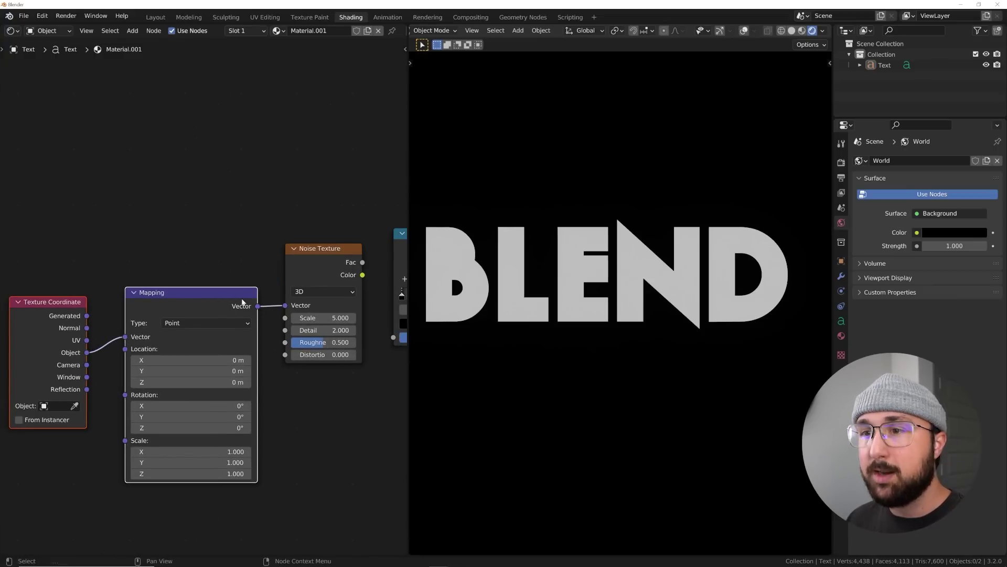
middle_click_drag(243, 303, 154, 308)
left_click_drag(275, 268, 287, 287)
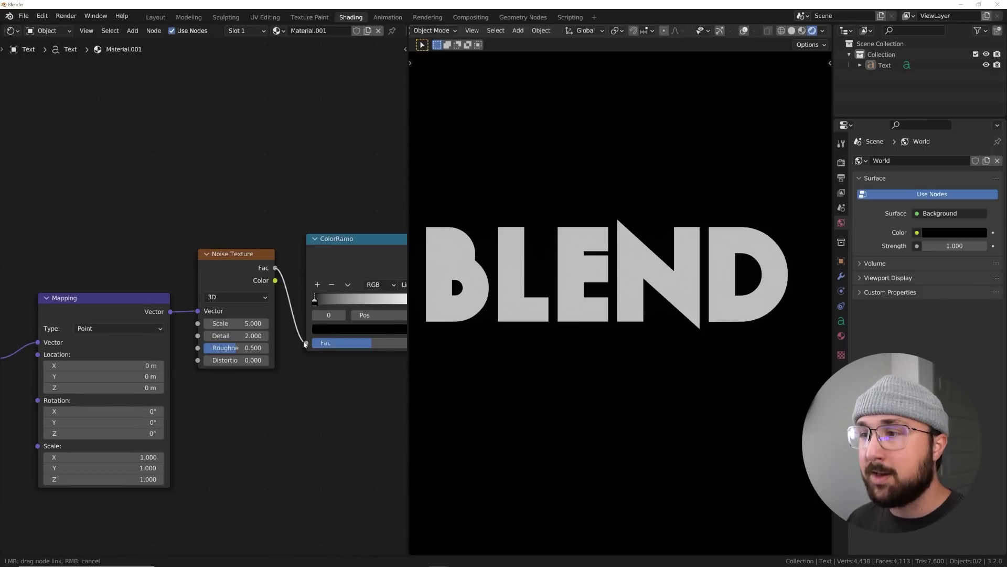
left_click_drag(305, 344, 306, 343)
middle_click_drag(339, 319, 288, 326)
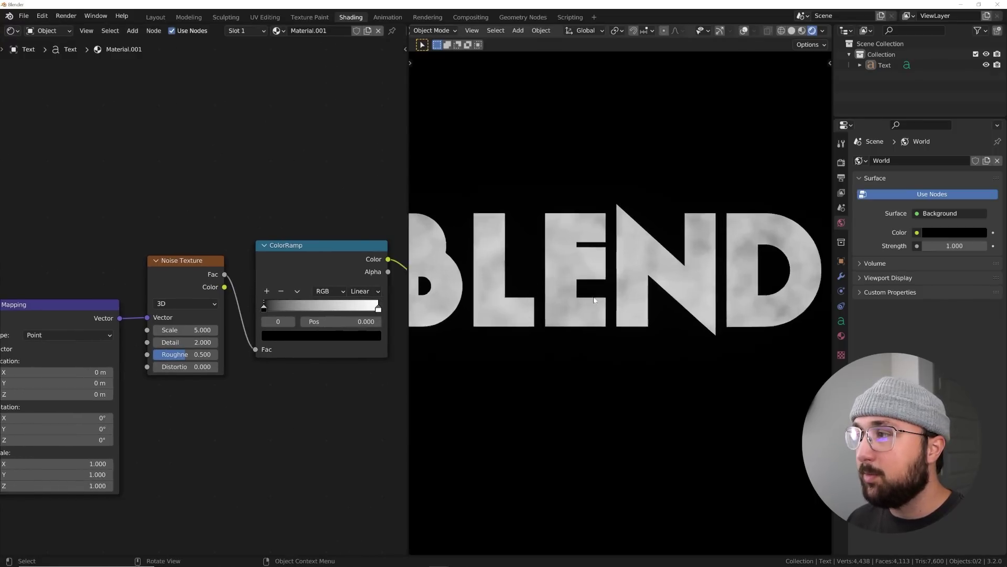
Step: Add a middle stop to the ColorRamp at position 0.500 and color the first stop red
scroll(615, 260, "up", 4)
left_click_drag(265, 308, 229, 316)
scroll(581, 297, "down", 5)
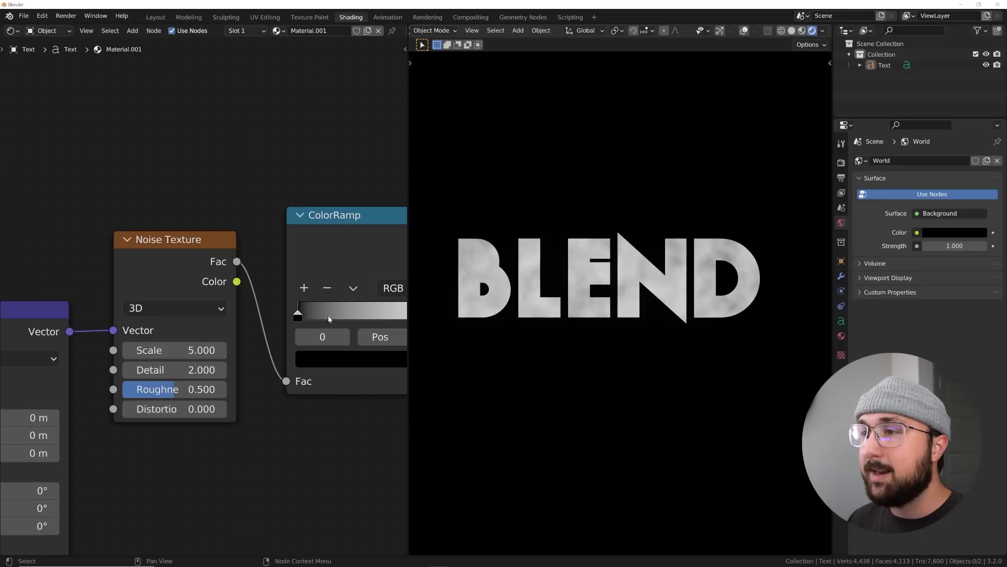
middle_click_drag(330, 318, 208, 304)
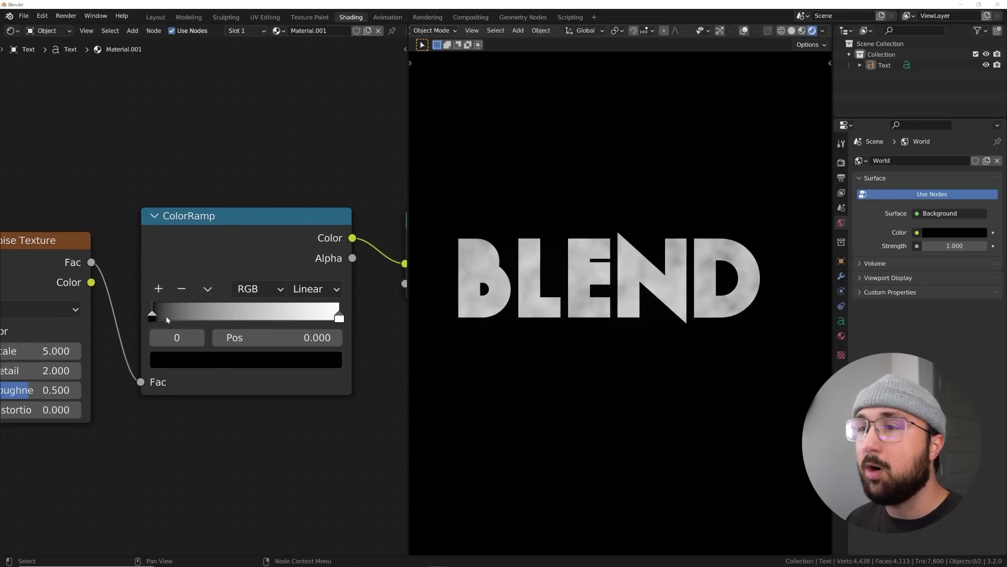
left_click(159, 288)
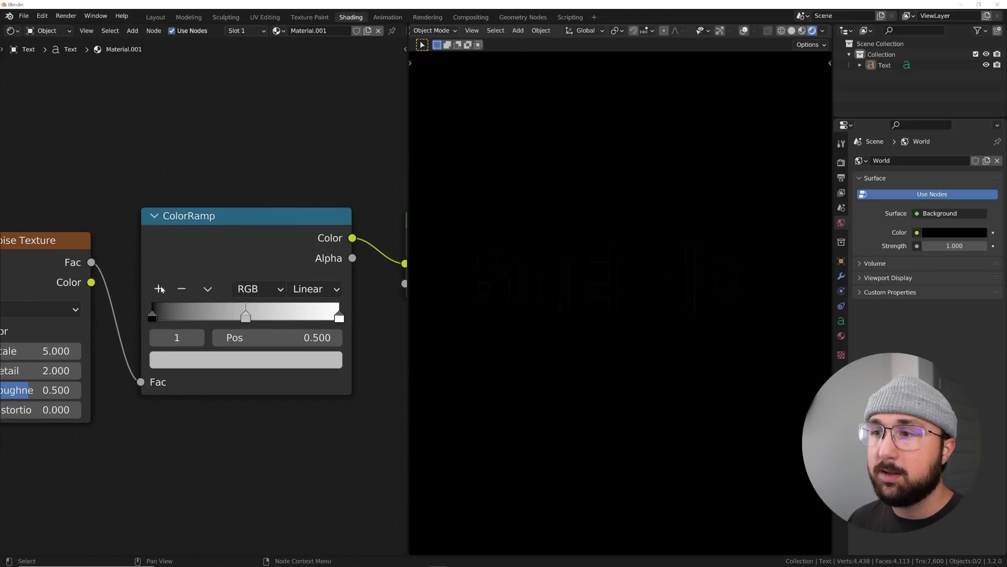
left_click_drag(151, 318, 153, 318)
left_click(160, 359)
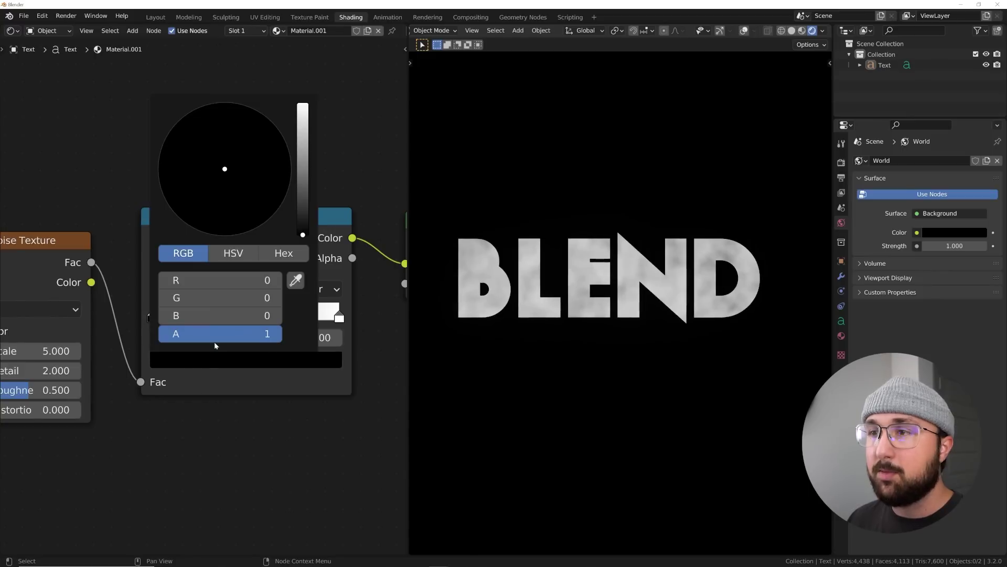
left_click_drag(175, 282, 273, 281)
Step: Color the ColorRamp's middle stop pure green and its last stop pure blue
left_click(248, 359)
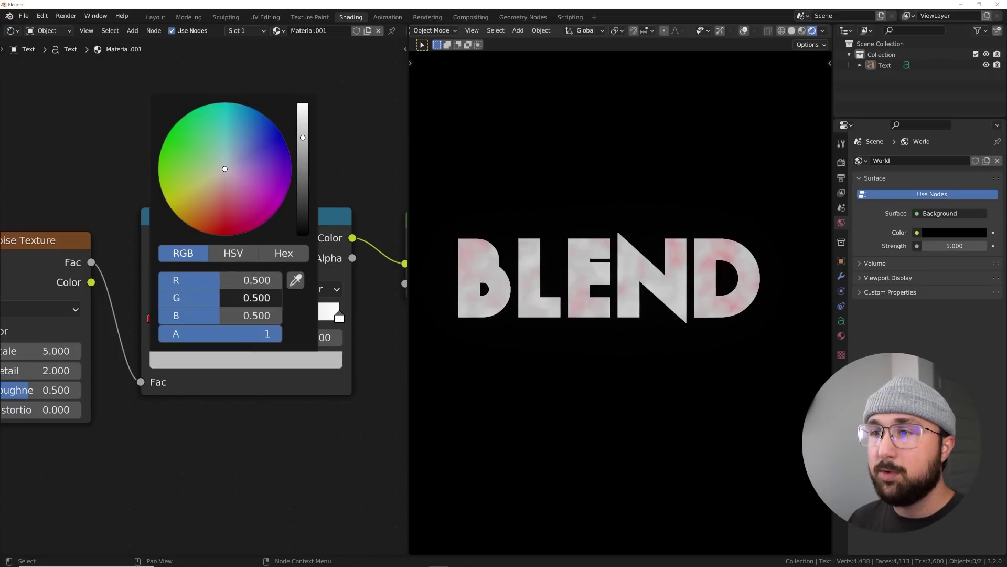
left_click_drag(225, 298, 158, 311)
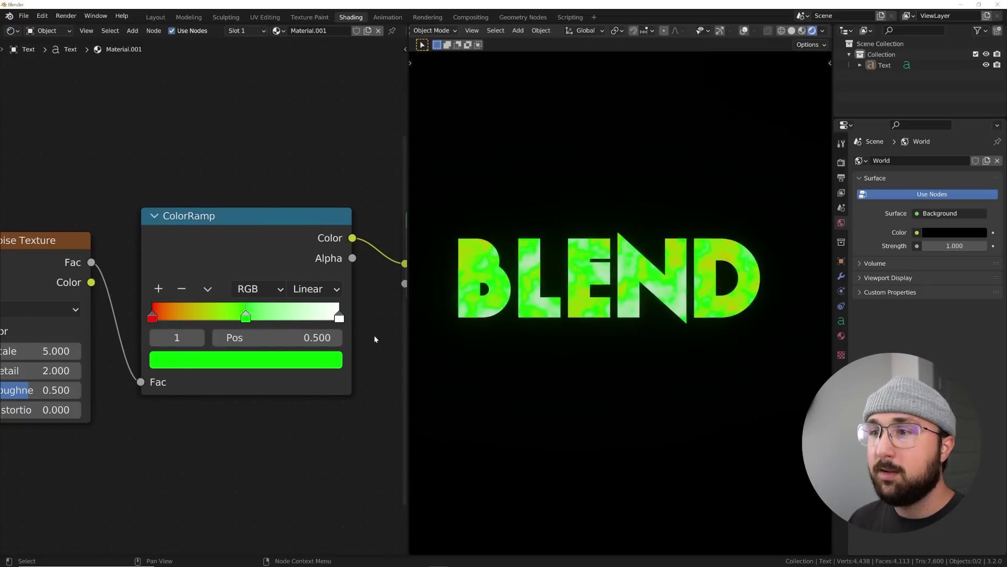
left_click(339, 317)
left_click(294, 360)
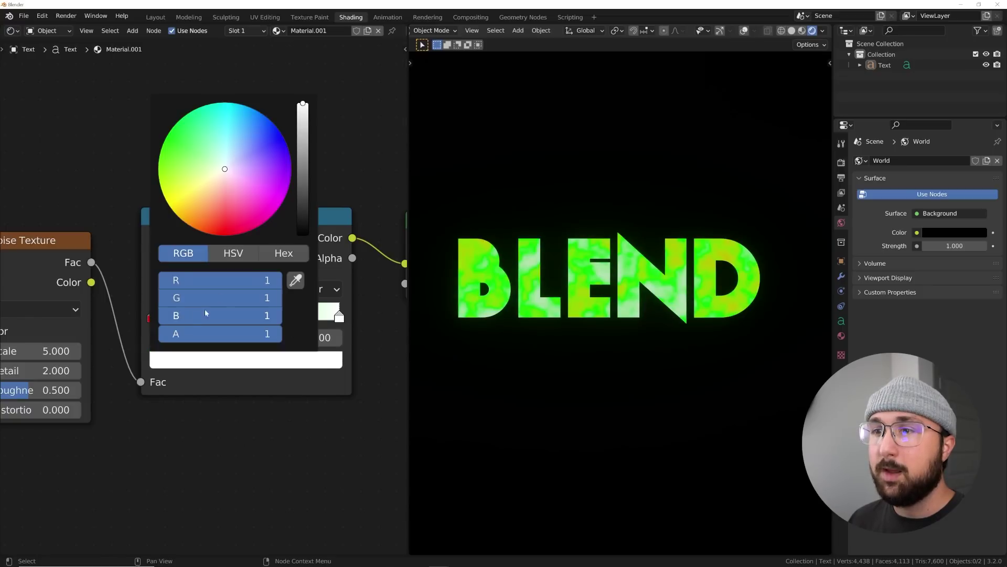
left_click_drag(268, 297, 178, 298)
left_click_drag(238, 280, 173, 280)
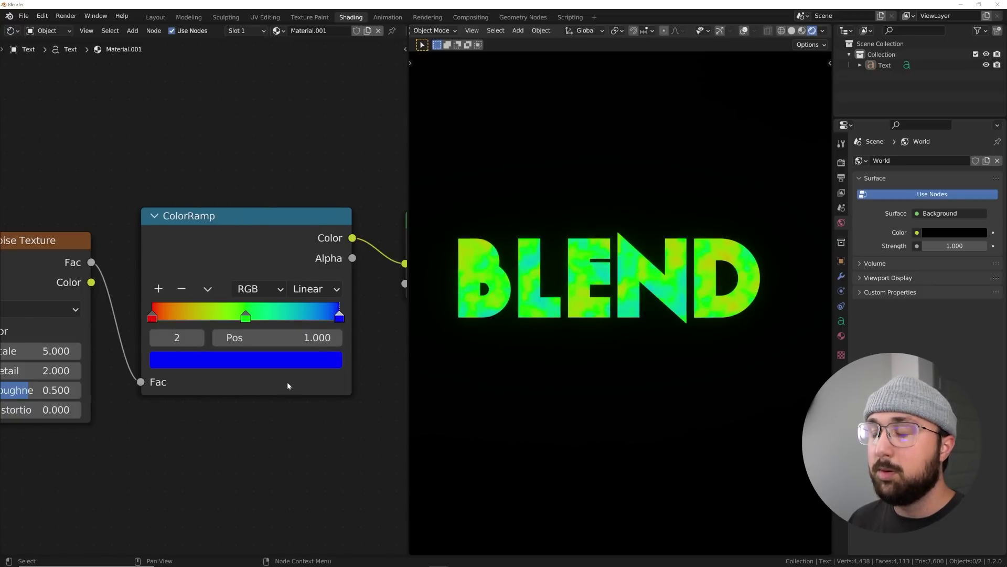
Step: Move the ColorRamp's stops closer together, with red at 0.290, green at 0.480 and blue just beyond the green
left_click_drag(150, 314, 206, 313)
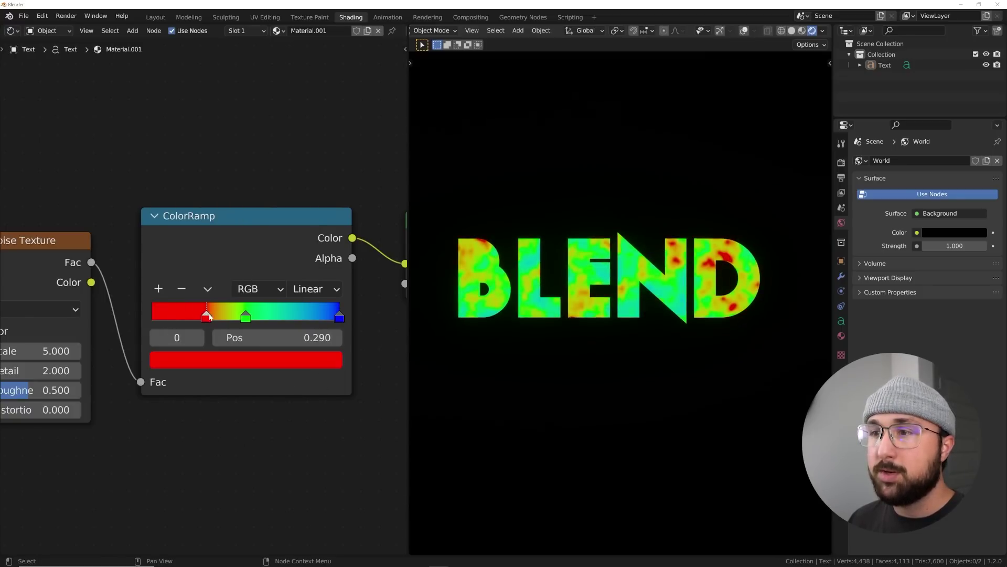
left_click_drag(340, 317, 241, 320)
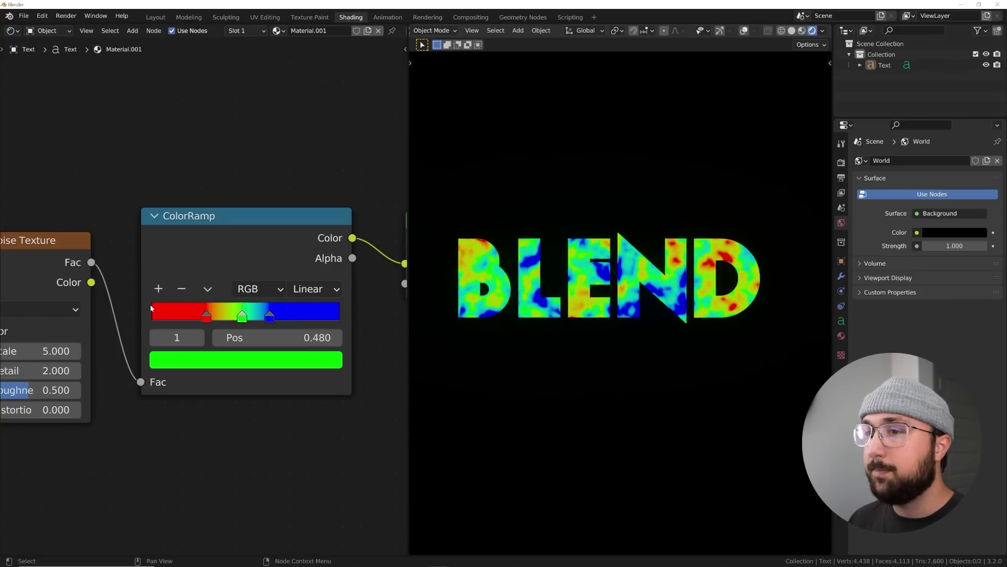
Step: Lower the Noise Texture's Scale so the color patches on the letters become larger
middle_click_drag(37, 356, 183, 322)
left_click_drag(178, 336, 135, 324)
scroll(173, 328, "up", 2)
Step: Set the ColorRamp's interpolation to B-Spline and inspect the color blending on the letters up close
middle_click_drag(135, 275, 347, 300)
scroll(541, 274, "up", 10)
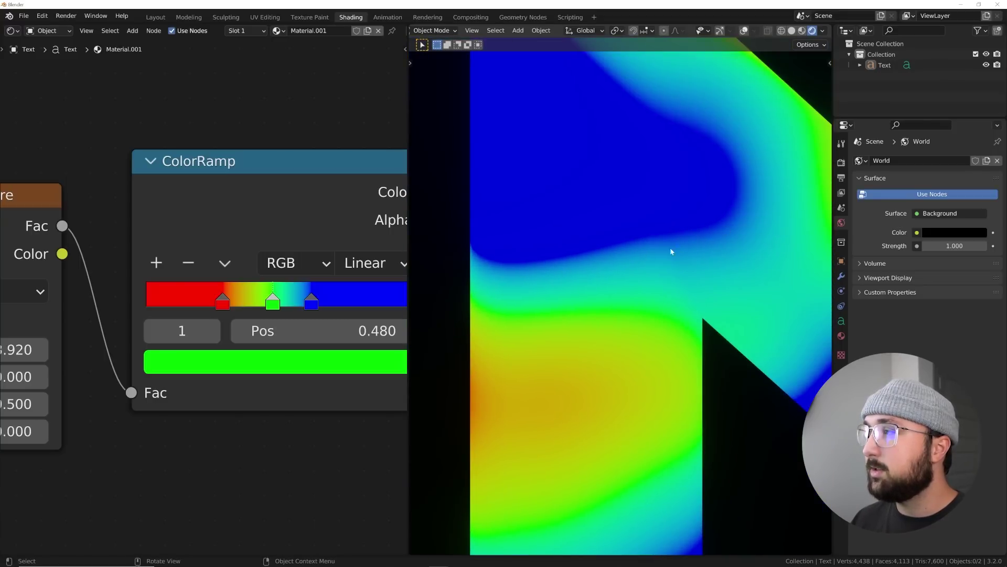
scroll(671, 252, "down", 10)
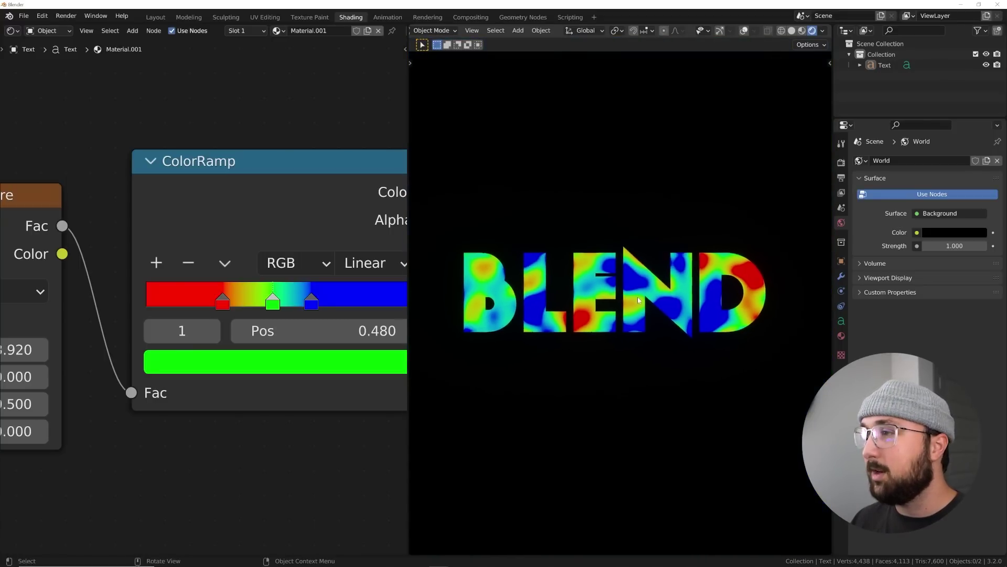
scroll(639, 300, "up", 2)
left_click(373, 263)
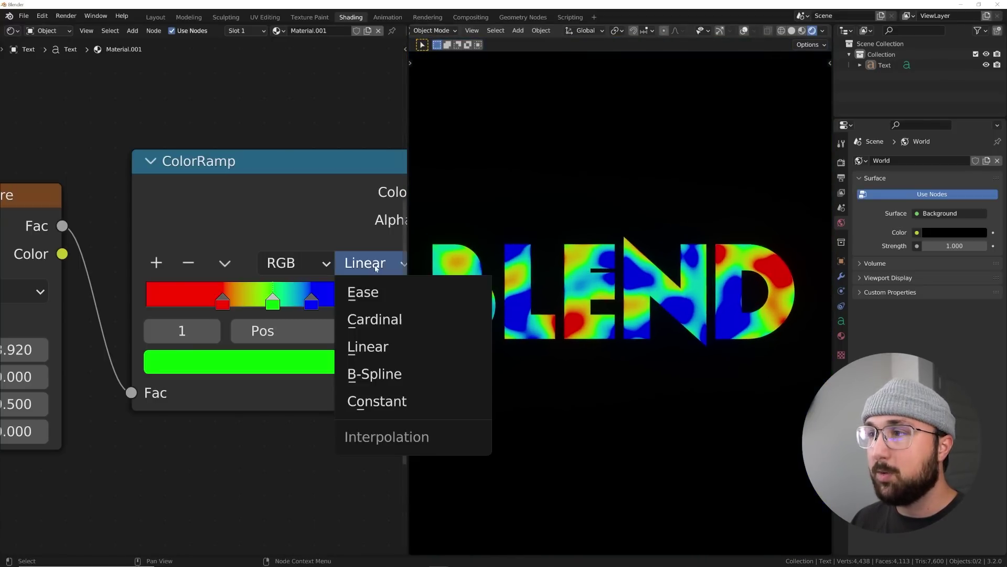
left_click(375, 374)
scroll(603, 353, "up", 6)
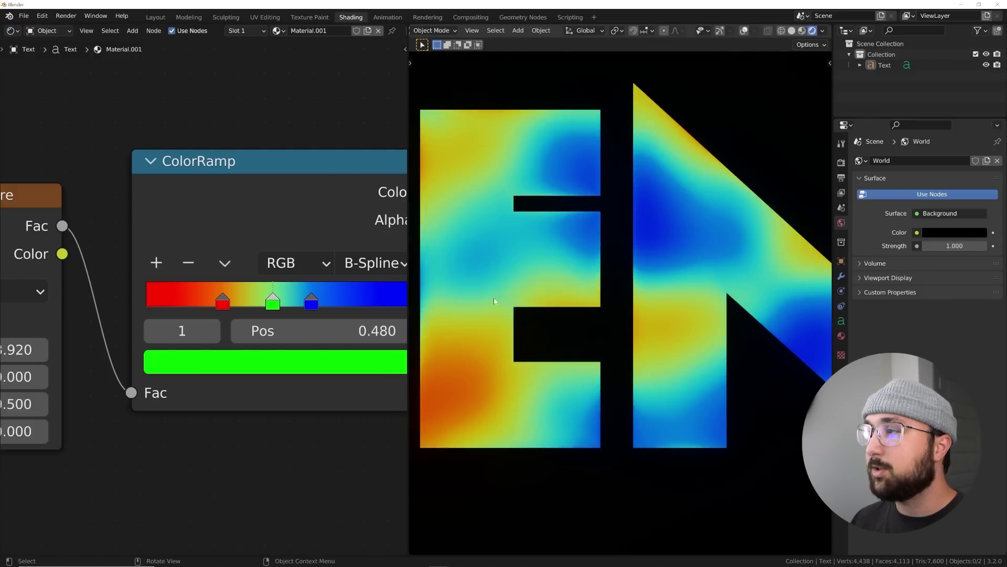
Step: Switch the Noise Texture to 4D and shift its W value to 3.170 to vary the color pattern on the letters
scroll(615, 350, "down", 6)
middle_click_drag(181, 330, 361, 308)
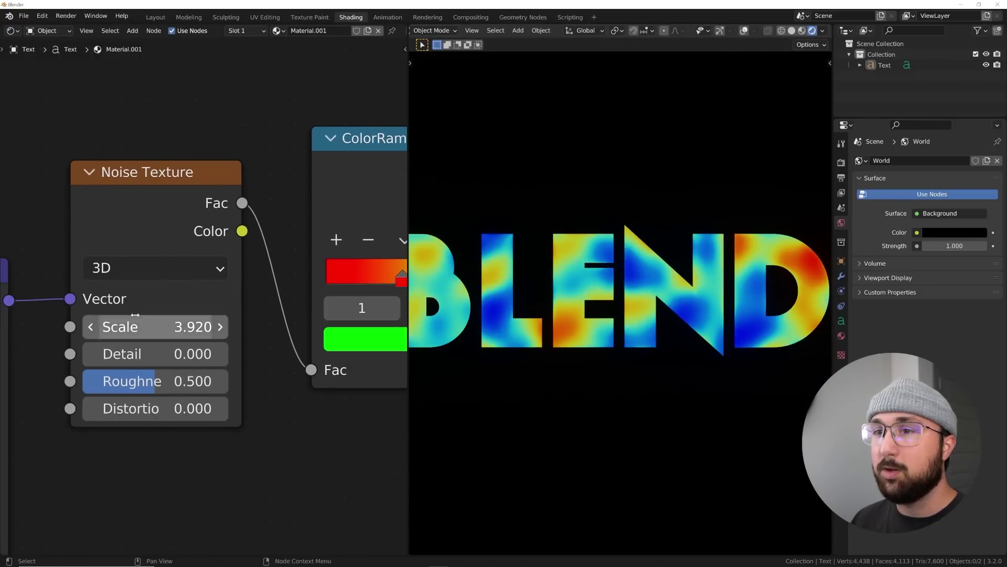
left_click(121, 270)
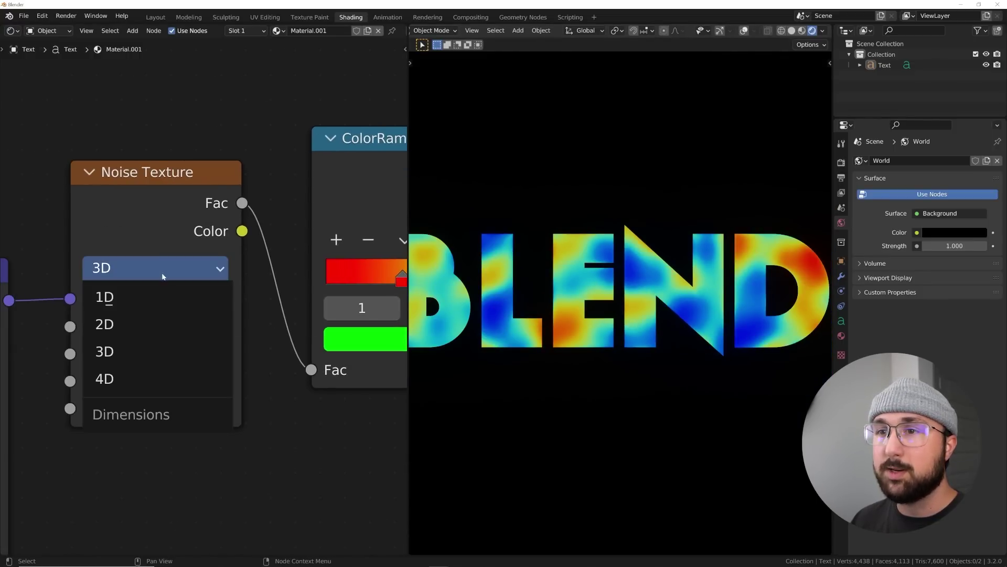
left_click(141, 374)
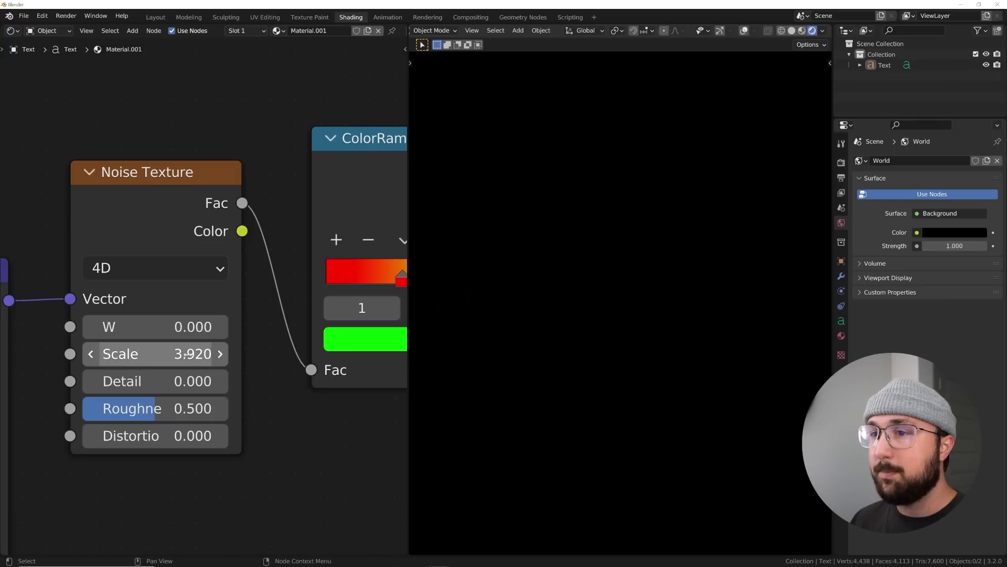
left_click_drag(156, 333, 322, 333)
Step: Raise the Strength of the Emission node fed by the ColorRamp to 4.550 and check the glow around the lettering
scroll(234, 367, "down", 7)
middle_click_drag(252, 353, 180, 354)
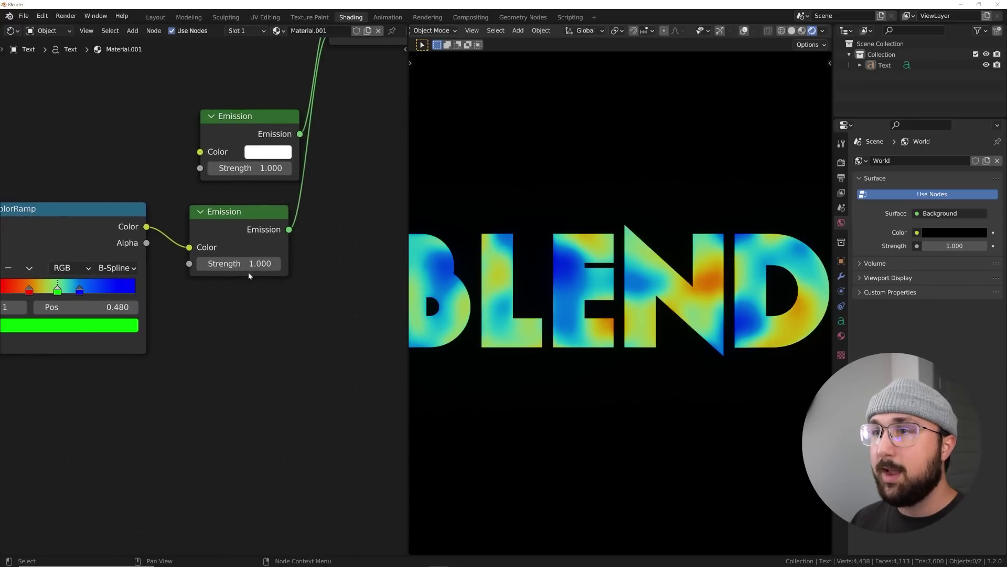
left_click_drag(249, 275, 320, 275)
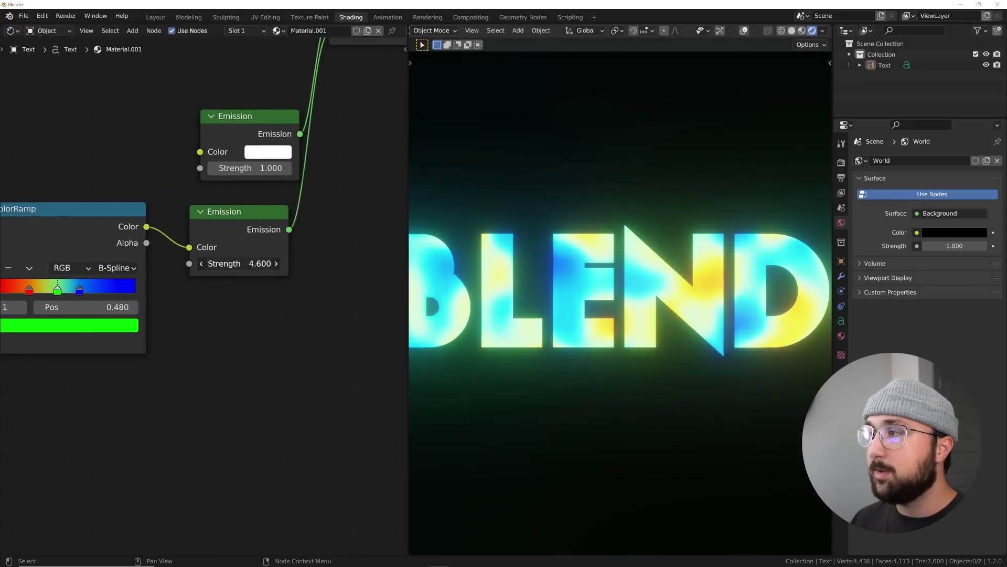
scroll(693, 319, "down", 3)
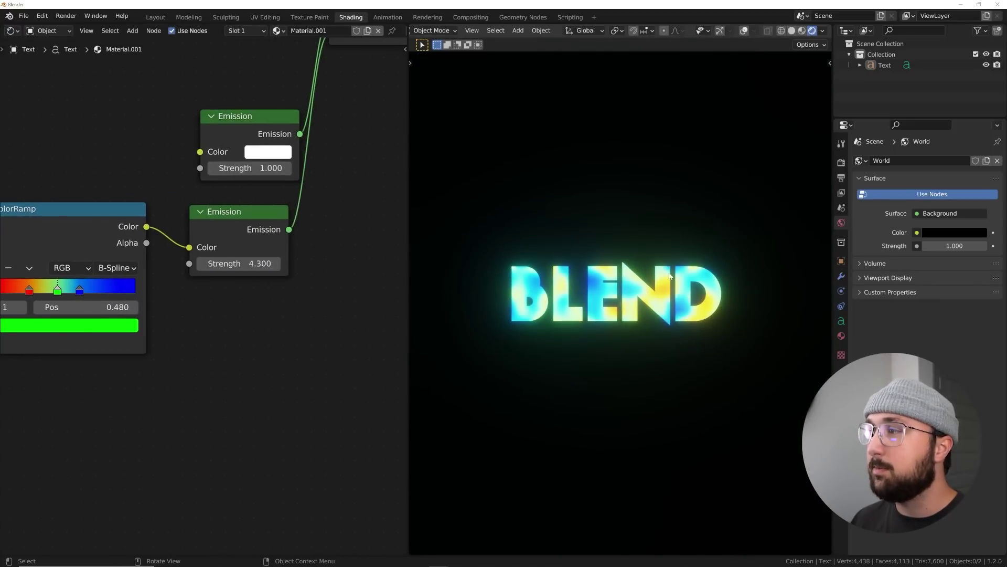
scroll(693, 319, "up", 3)
left_click_drag(251, 263, 262, 264, "shift")
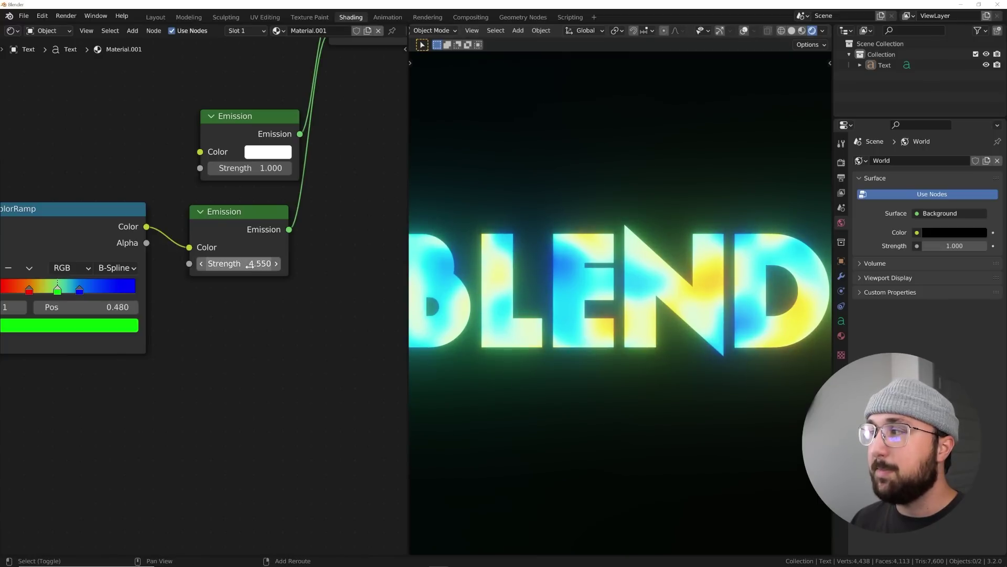
Step: Try the Mix Shader's Fac at 0.000, undo it, and move the white Emission node closer to the Mix Shader
middle_click_drag(306, 77, 243, 373)
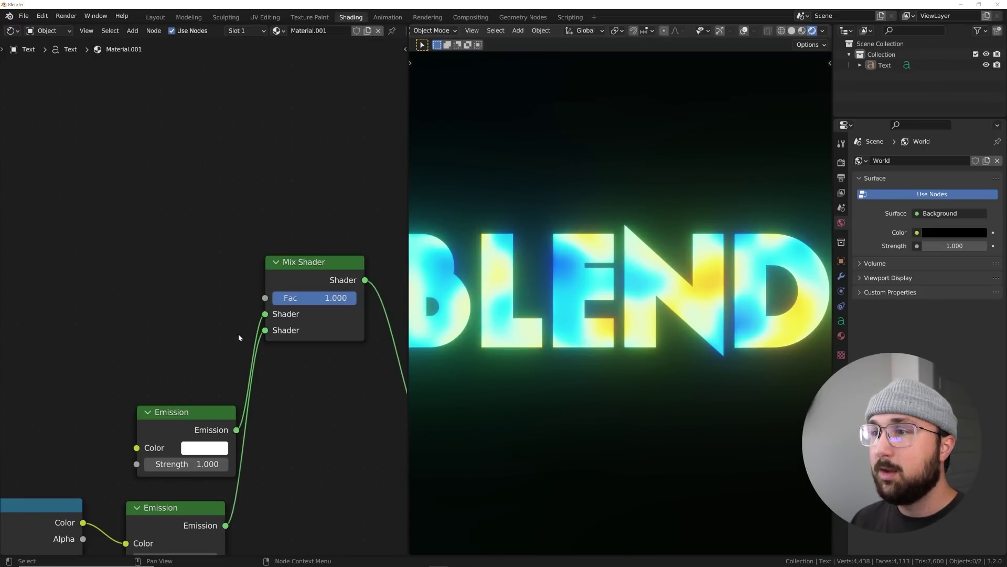
left_click_drag(187, 407, 185, 316)
left_click_drag(337, 303, 273, 299)
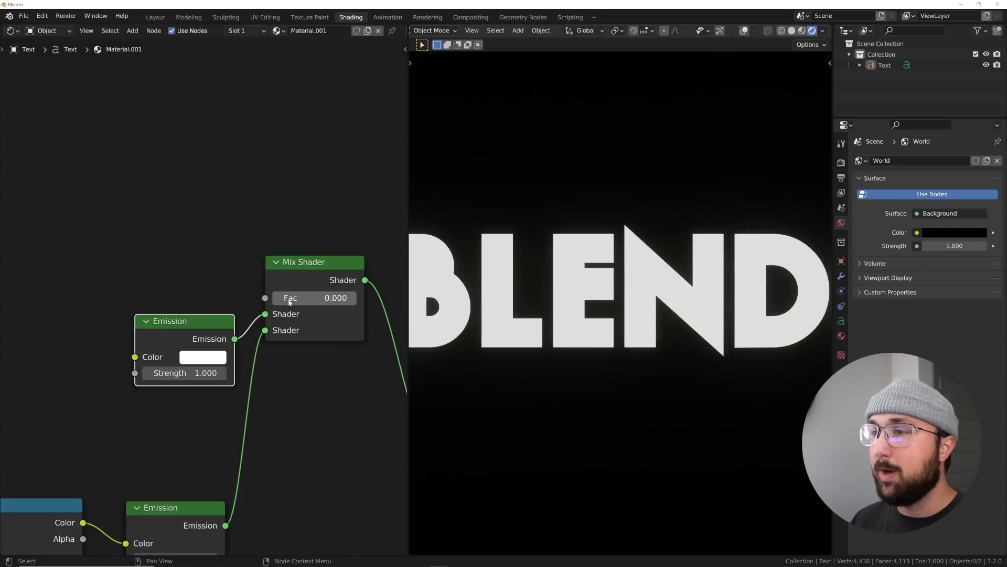
key("ctrl+z")
middle_click_drag(313, 261, 316, 319)
left_click_drag(317, 319, 312, 250)
Step: Add a second ColorRamp node before the Mix Shader and connect its Color output to the Mix Shader's Fac
key("shift+a")
left_click(217, 183)
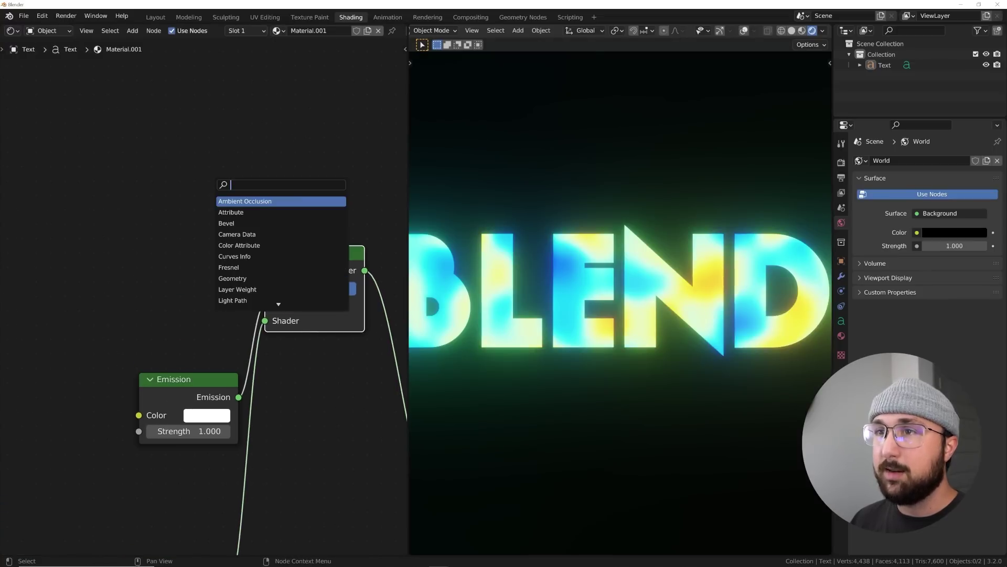
type("col")
left_click(235, 201)
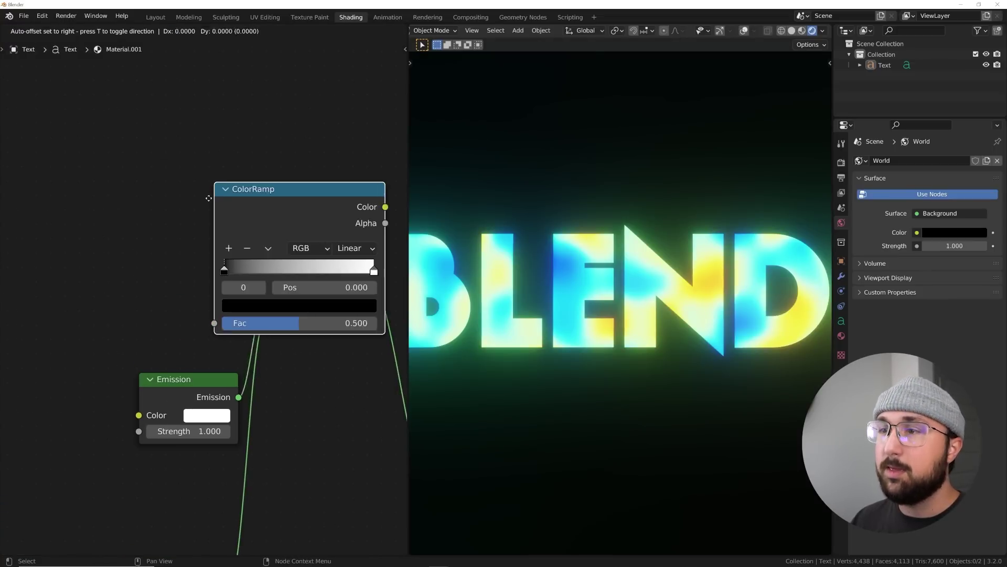
left_click(44, 192)
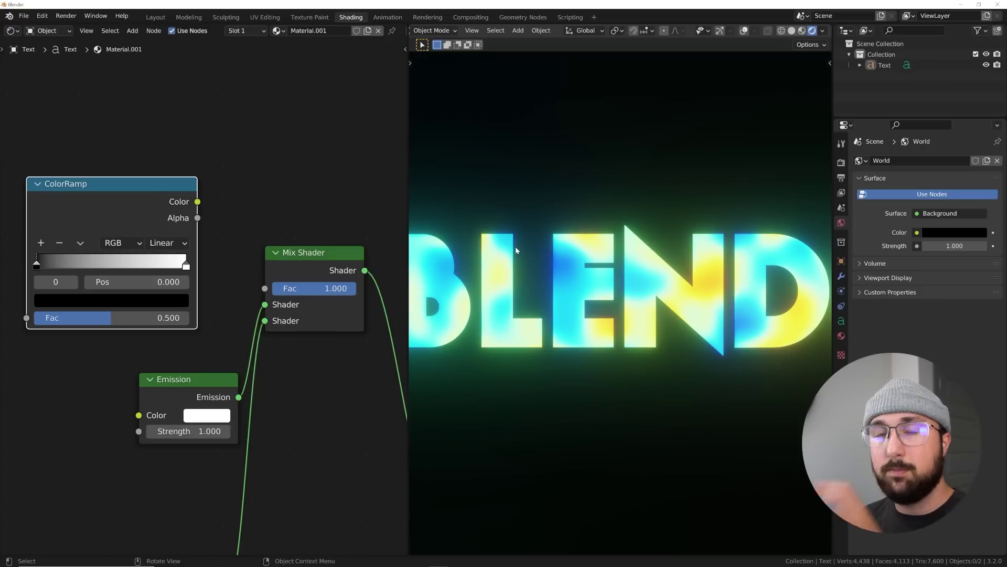
middle_click_drag(285, 241, 329, 241)
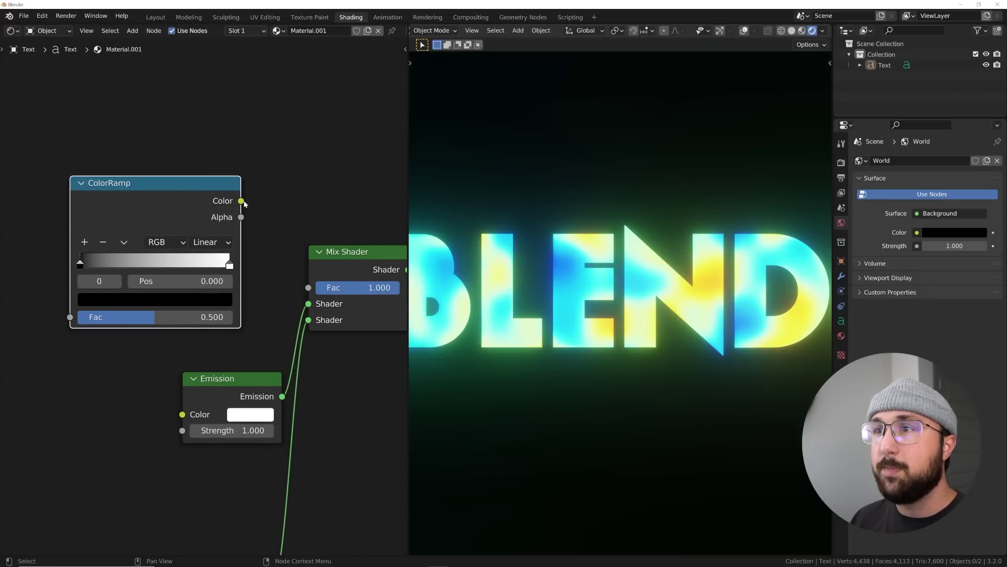
left_click_drag(241, 201, 290, 240)
left_click_drag(311, 288, 310, 287)
Step: Add a Layer Weight node and connect its Facing output to the Fac input of the black-and-white ColorRamp
middle_click_drag(11, 188, 157, 240)
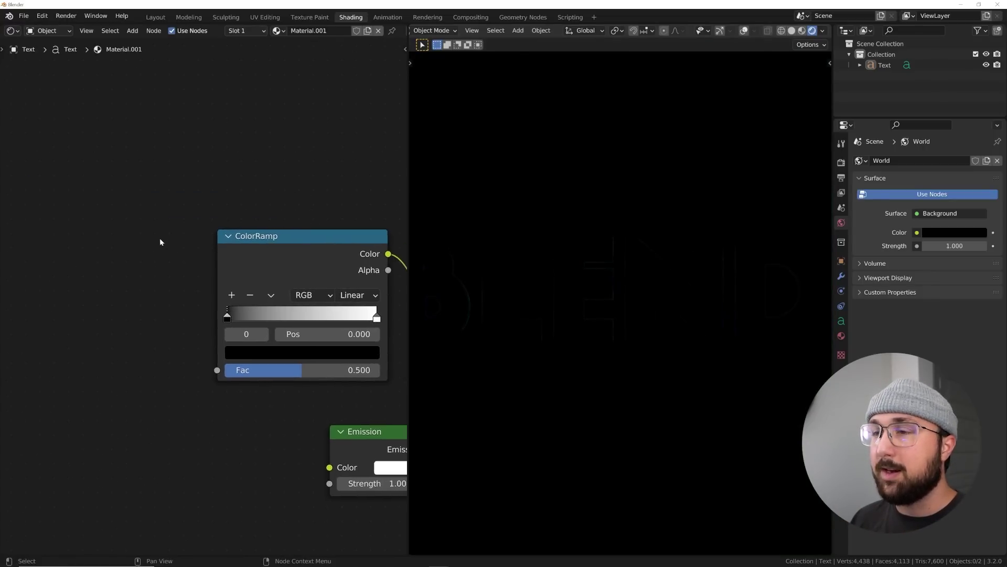
key("shift+a")
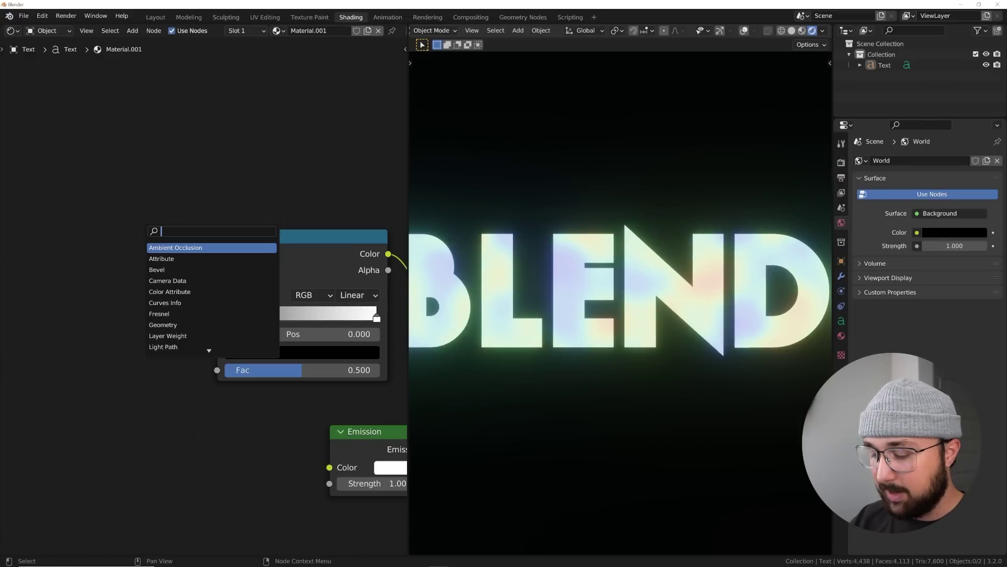
type("LAY")
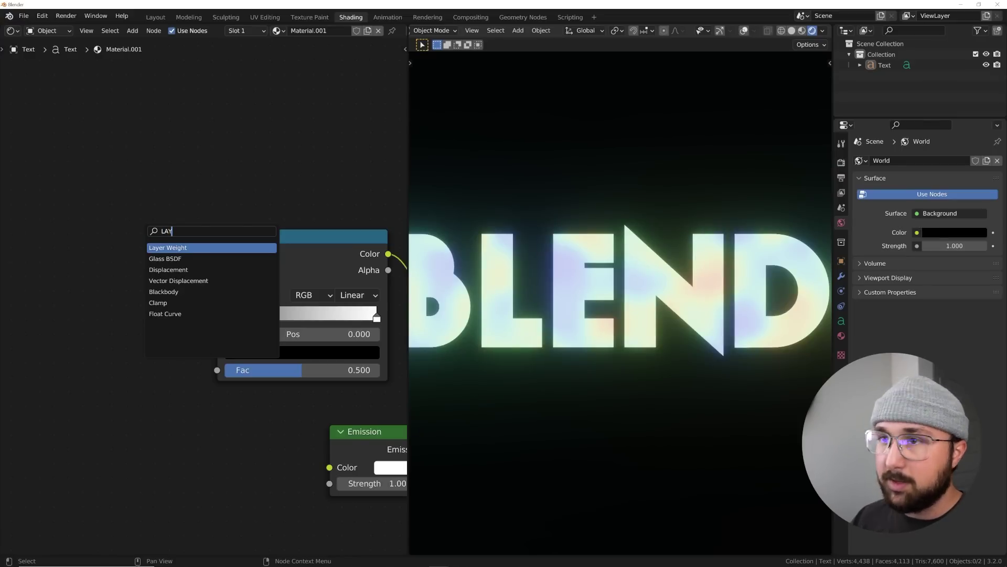
key("Return")
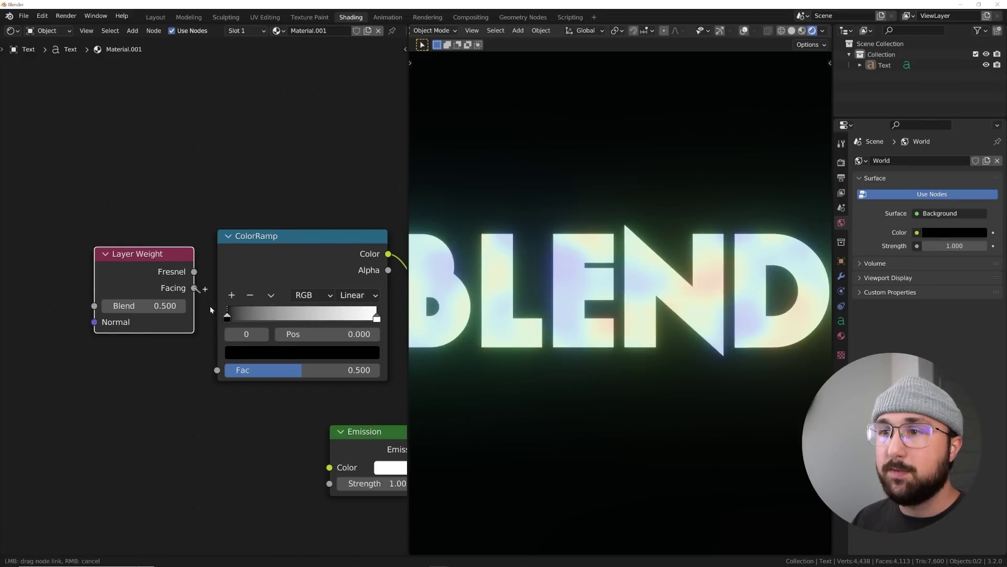
left_click_drag(222, 373, 218, 371)
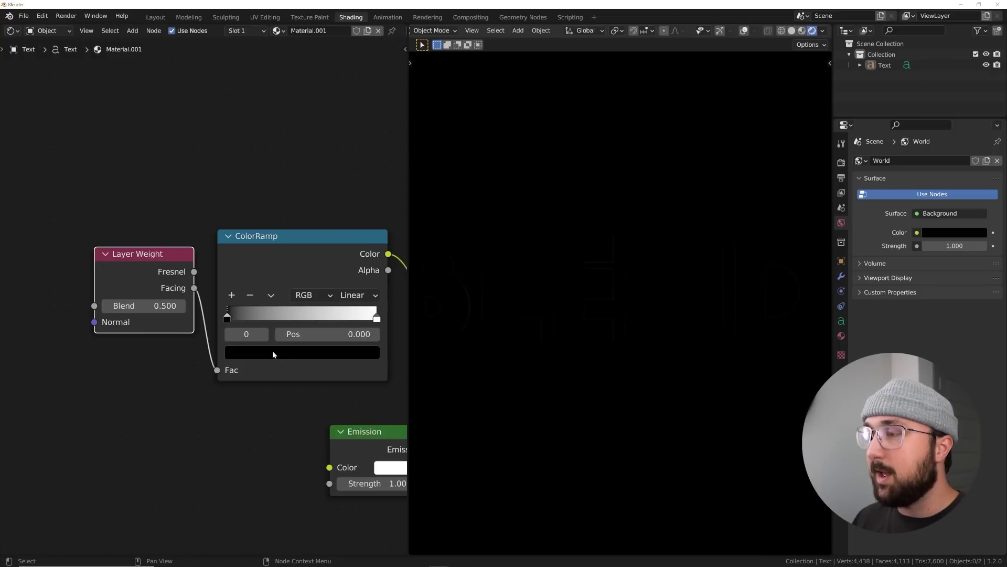
Step: Flip the black-and-white ColorRamp and set the Layer Weight's Blend to 0.920
middle_click_drag(322, 358, 197, 345)
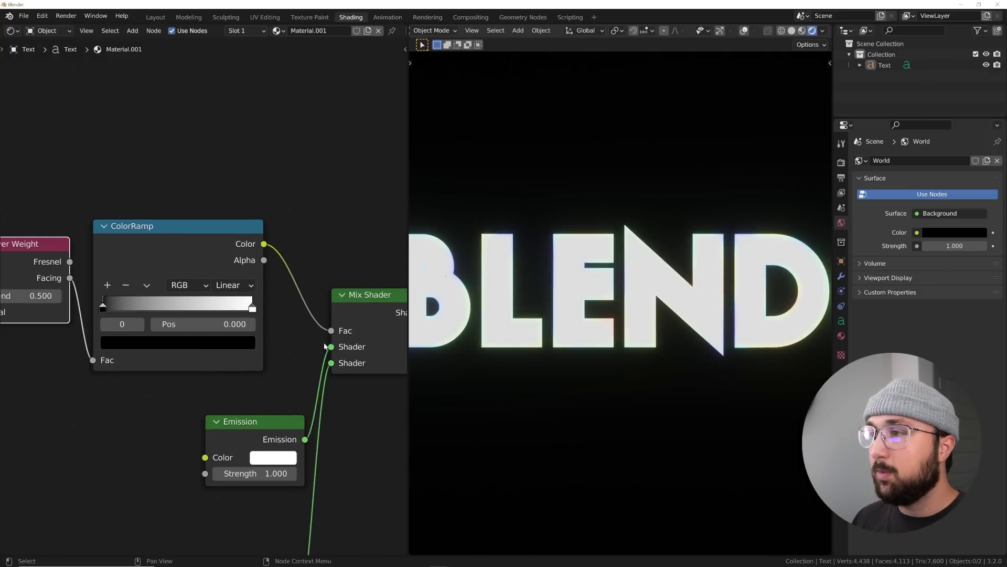
left_click(146, 285)
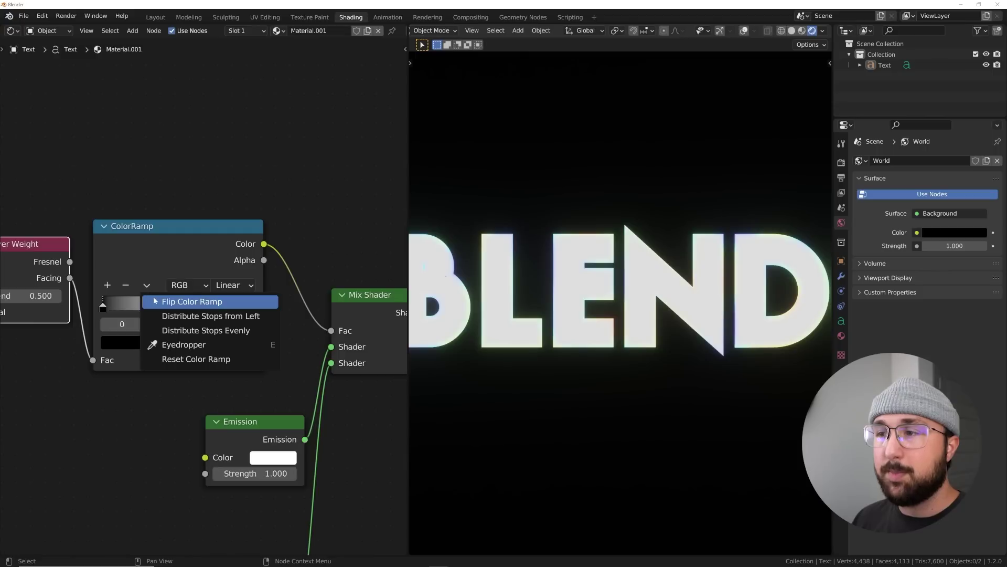
left_click(153, 298)
middle_click_drag(152, 305, 231, 306)
left_click_drag(100, 297, 146, 297)
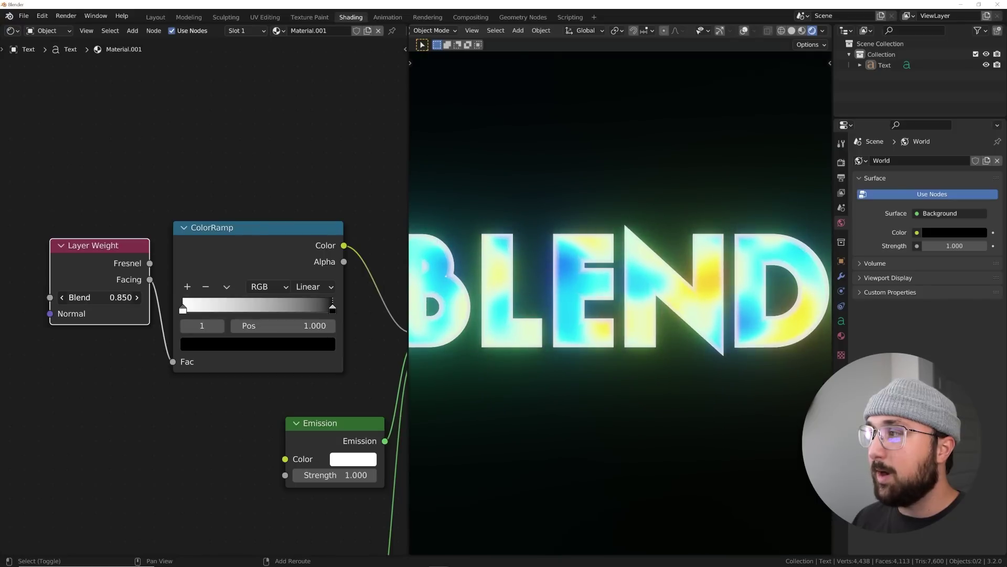
Step: Set the white Emission's Strength to 1.500 and lower the multicolor Emission's Strength to about 2.450
mouse_move(336, 474)
left_mouse_down()
mouse_move(377, 474)
mouse_move(352, 475)
left_mouse_up()
scroll(618, 360, "down", 5)
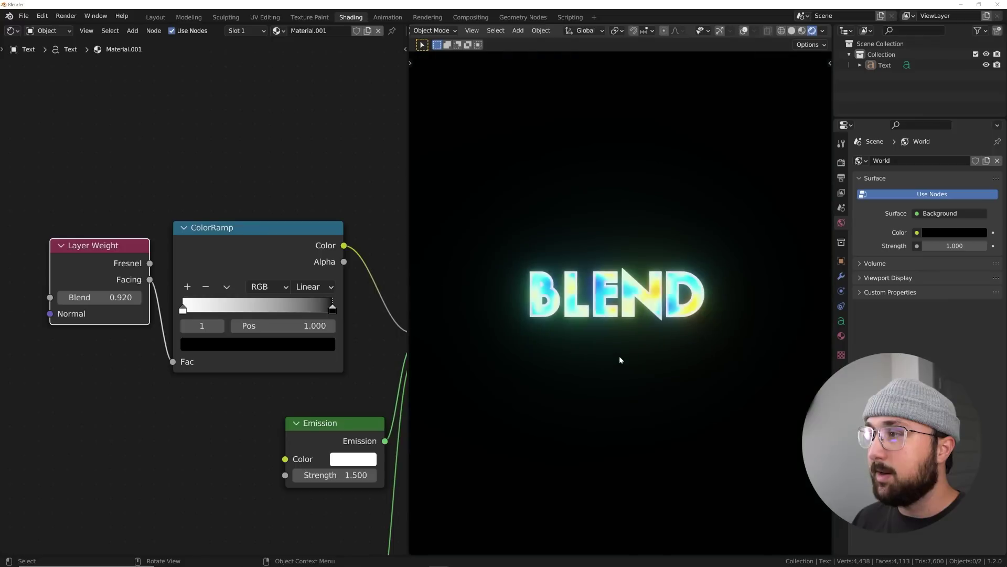
scroll(621, 353, "up", 4)
middle_click_drag(168, 423, 81, 312)
middle_click_drag(228, 390, 254, 279)
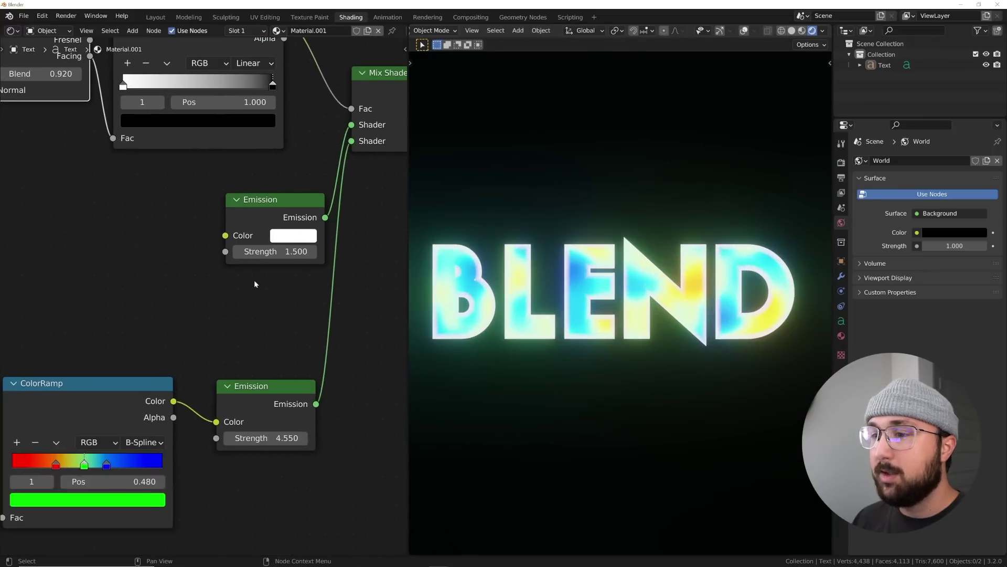
left_click_drag(278, 438, 239, 438)
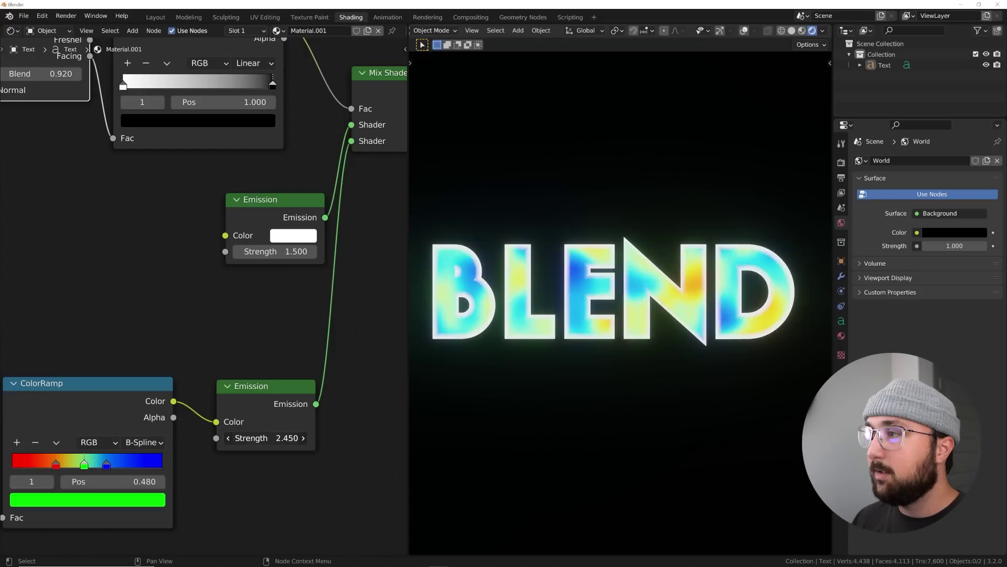
Step: Compare the letter edges with the Layer Weight's Blend at 0.000, and set the Blend to 0.690
middle_click_drag(43, 77, 142, 254)
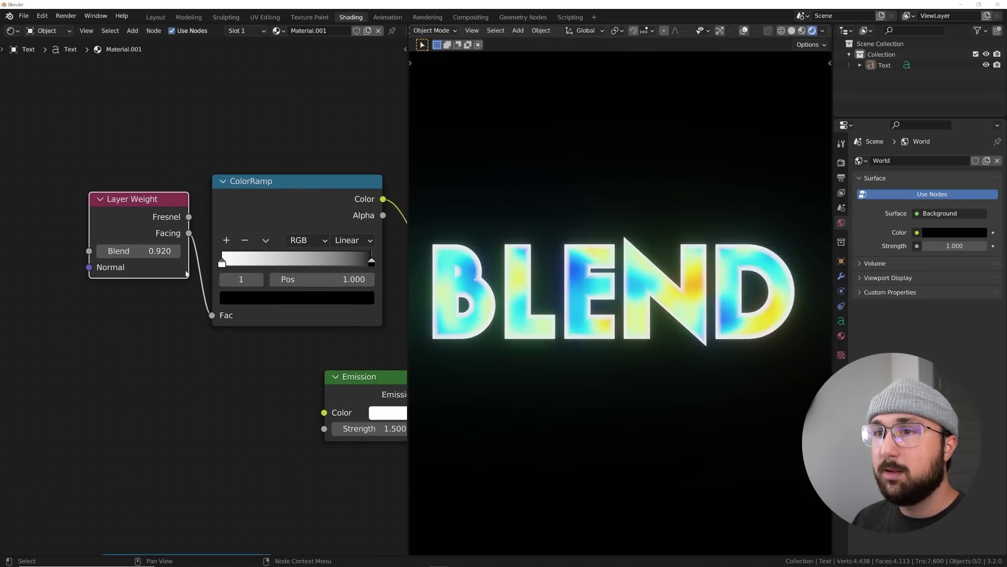
left_click_drag(143, 253, 78, 253)
scroll(582, 275, "up", 5)
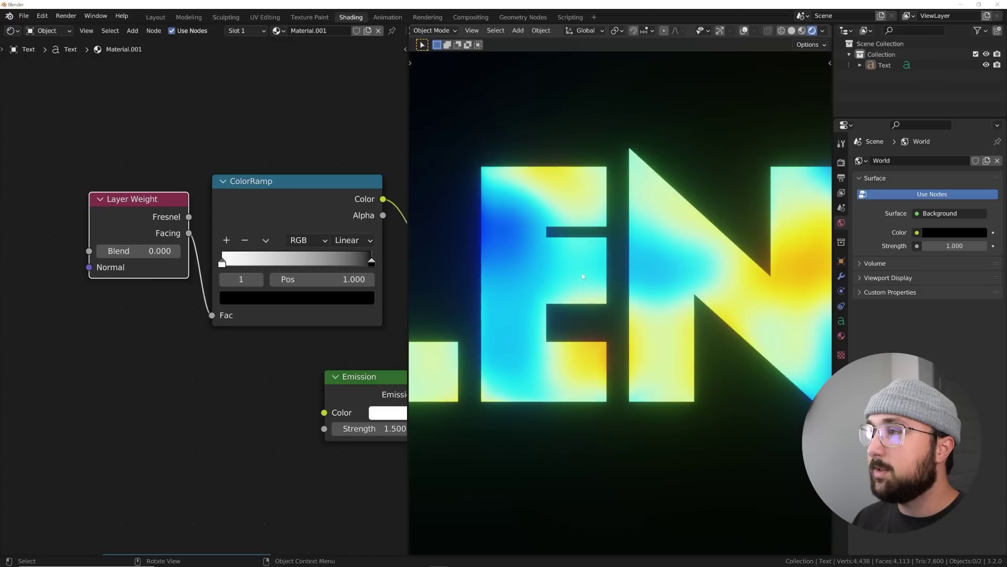
scroll(472, 300, "down", 2)
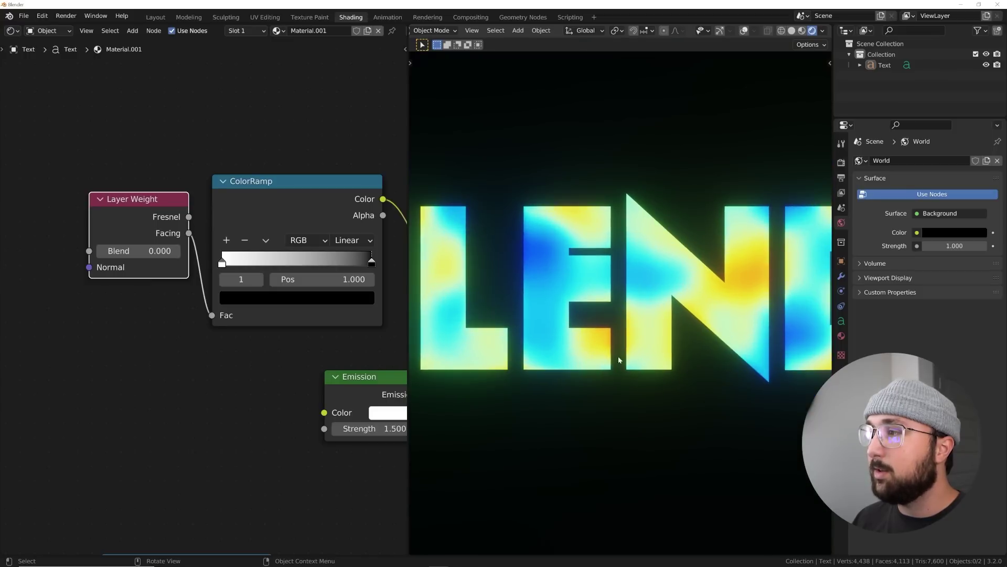
left_click_drag(149, 252, 161, 252)
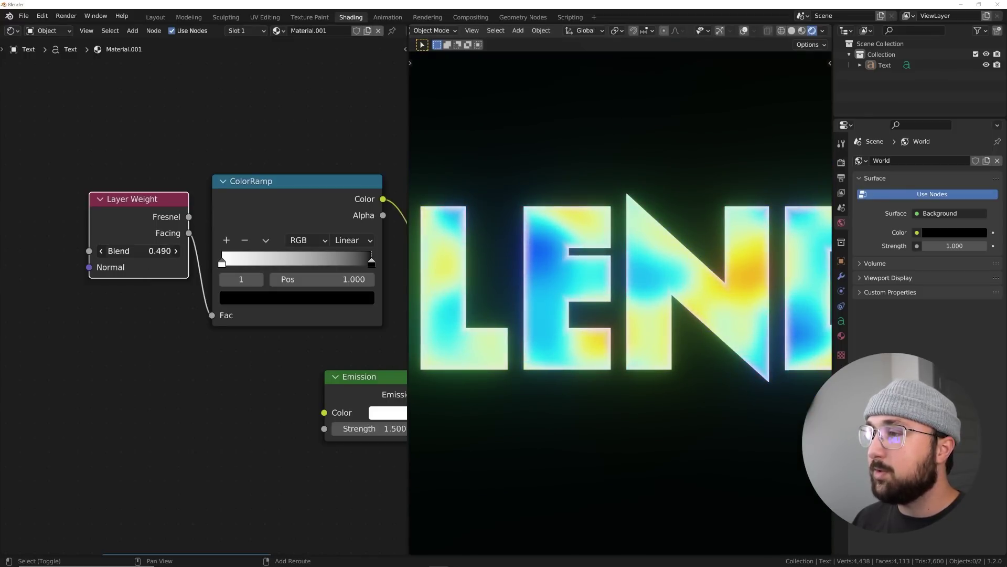
Step: Raise the white Emission's Strength to 1.820 and check the outline of the letters
scroll(290, 350, "up", 1)
middle_click_drag(289, 350, 164, 296)
left_click_drag(265, 384, 286, 385)
scroll(680, 321, "down", 5)
scroll(677, 320, "up", 3)
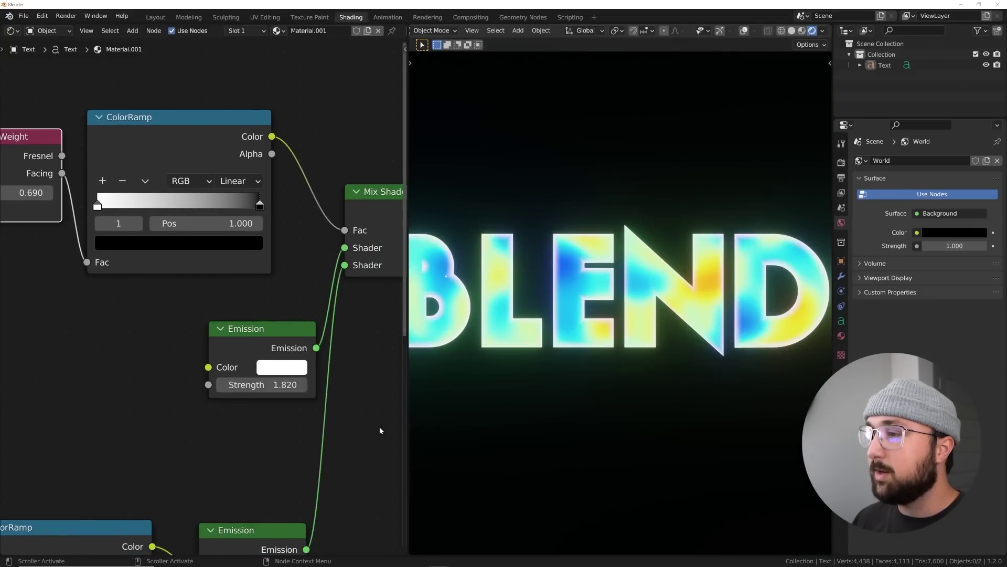
Step: Shift the Noise Texture's W to 7.320 and inspect the new color distribution across the lettering
middle_click_drag(121, 532, 231, 310)
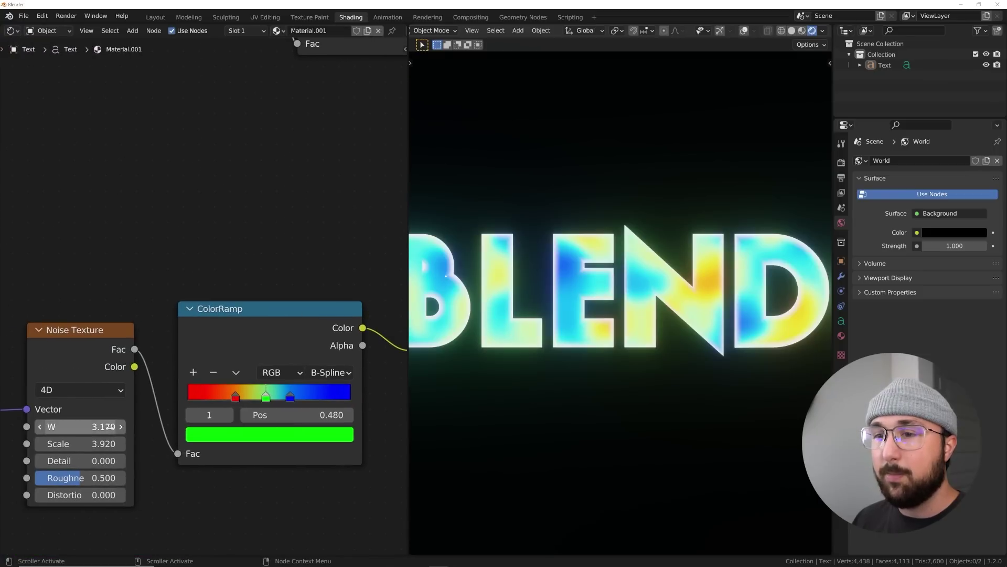
left_click_drag(89, 429, 306, 429)
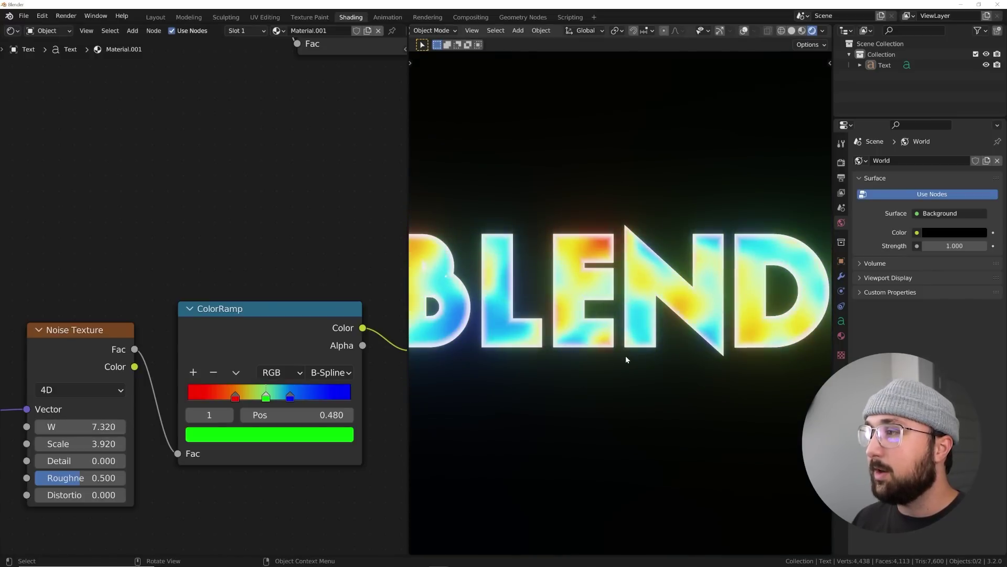
scroll(616, 356, "down", 3)
scroll(602, 362, "up", 4)
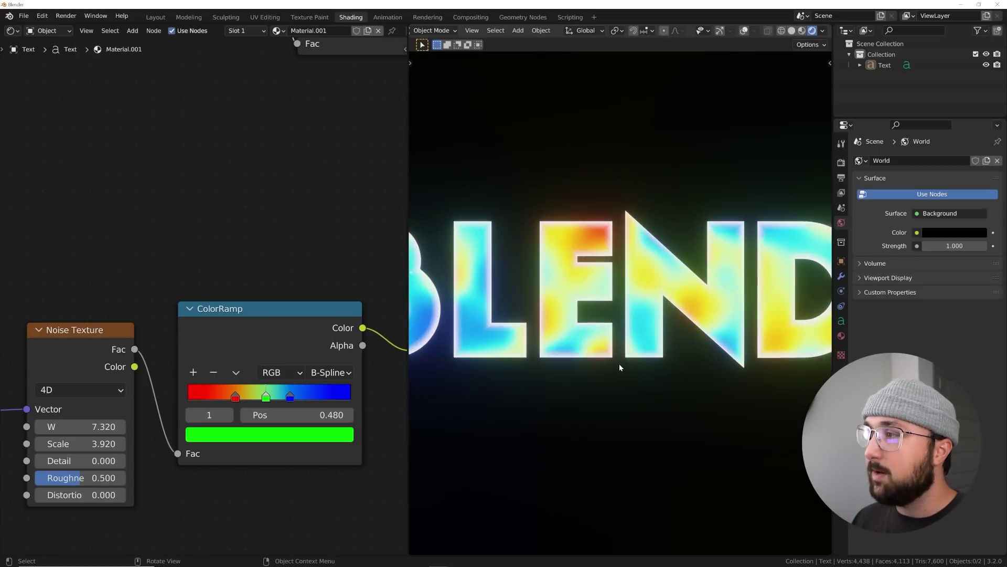
scroll(744, 298, "down", 4)
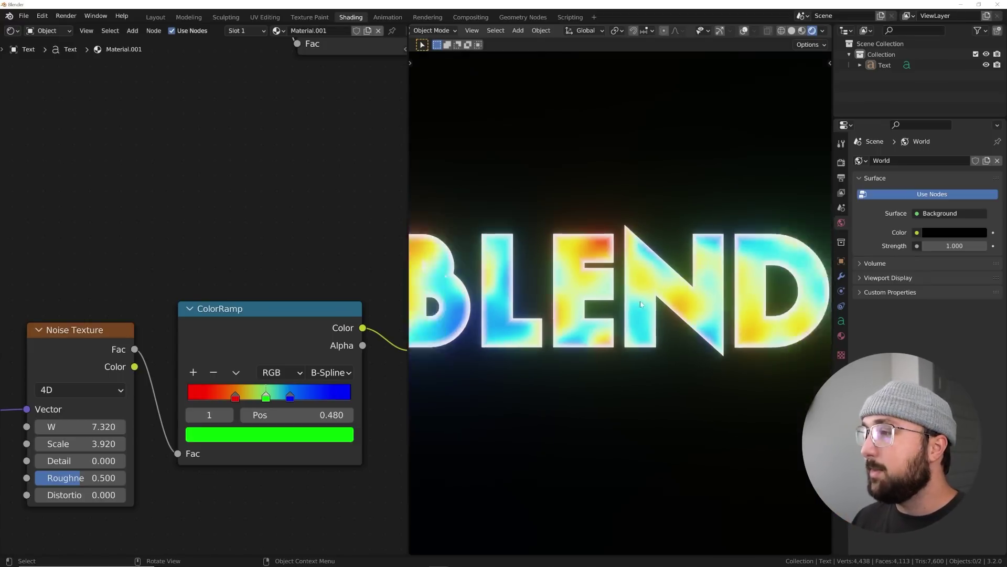
Step: Split a short strip off the bottom of the 3D viewport and turn it into a Timeline editor
left_click_drag(411, 551, 420, 476)
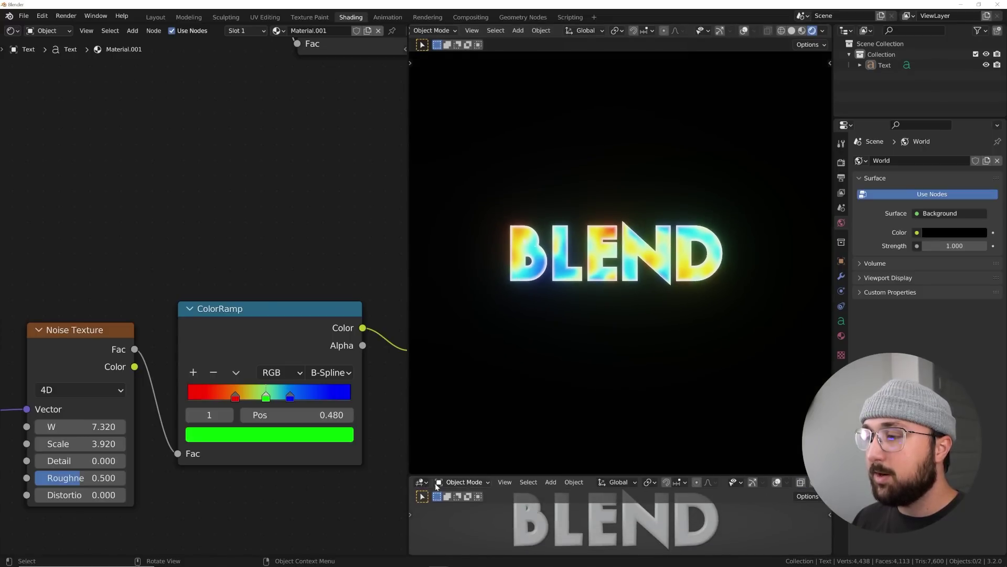
left_click(420, 482)
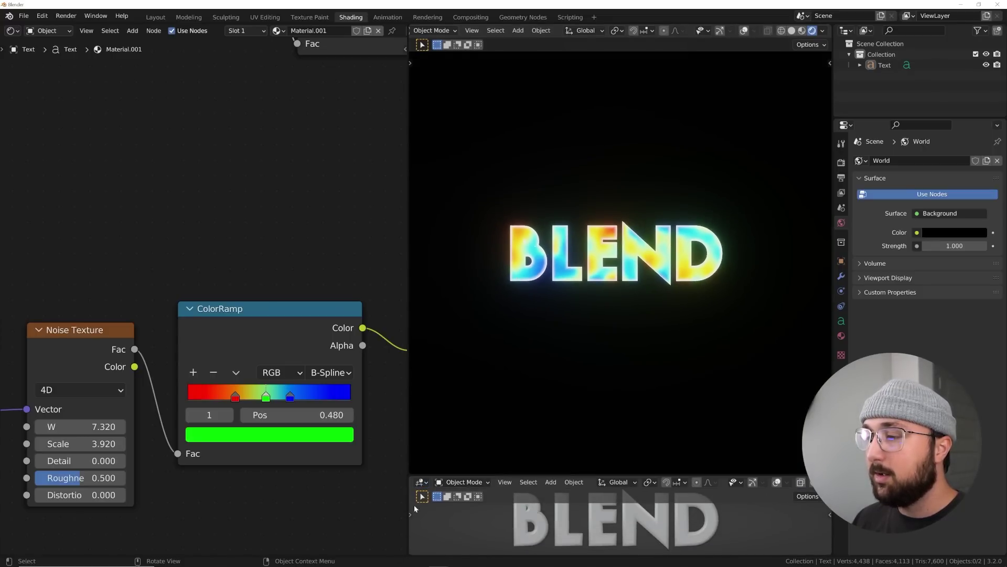
left_click(420, 482)
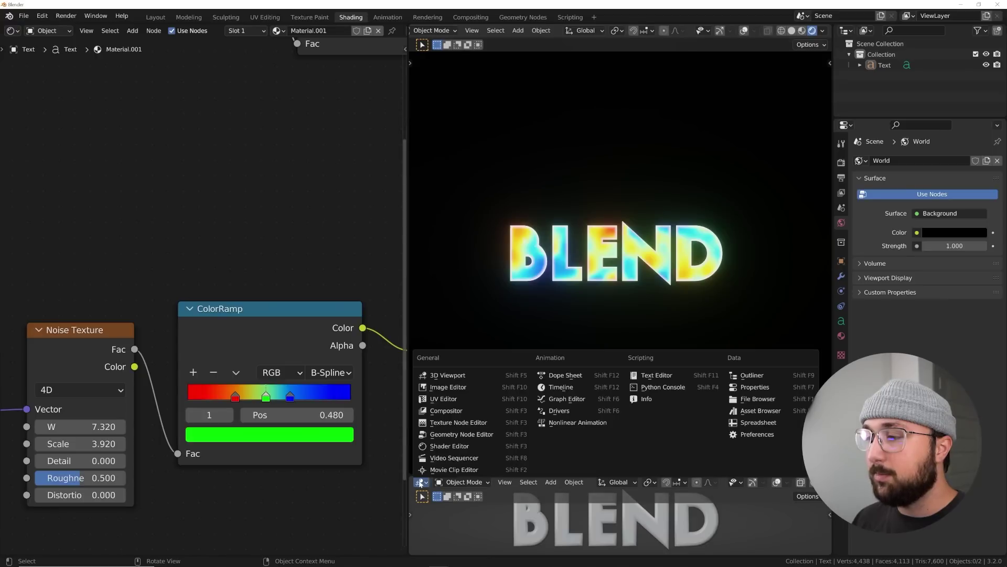
left_click(577, 388)
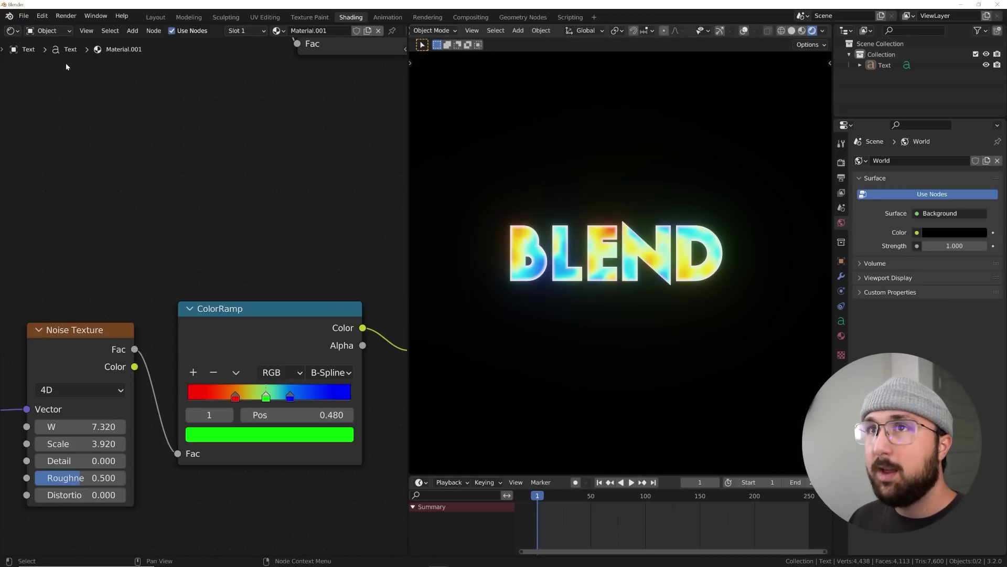
Step: Check the default F-Curve interpolation in the Animation preferences and close the preferences
left_click(45, 16)
left_click(63, 169)
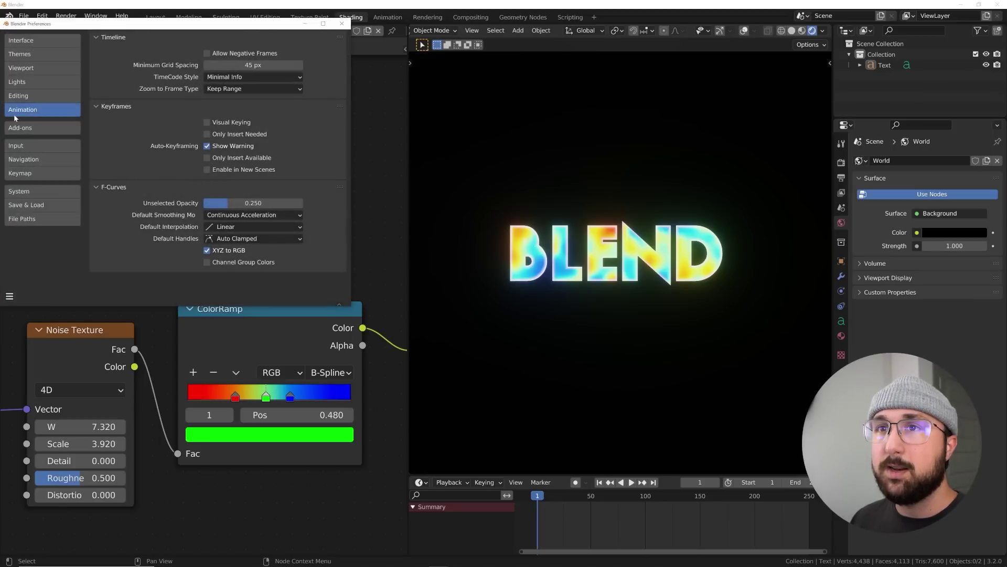
left_click(22, 81)
left_click(29, 110)
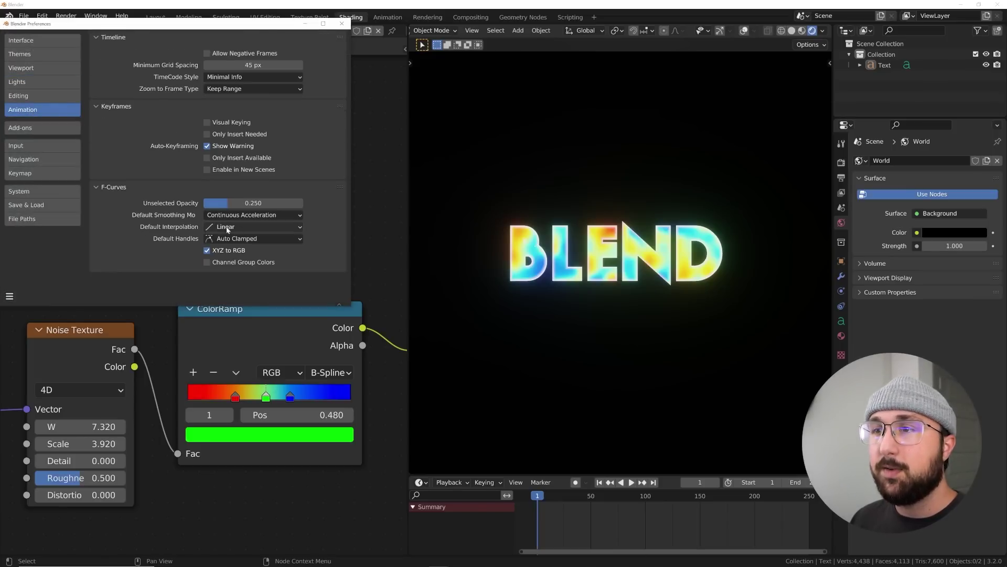
left_click(343, 24)
Step: Try out different W values on the Noise Texture to preview how the letter colors move
middle_click_drag(183, 352, 299, 256)
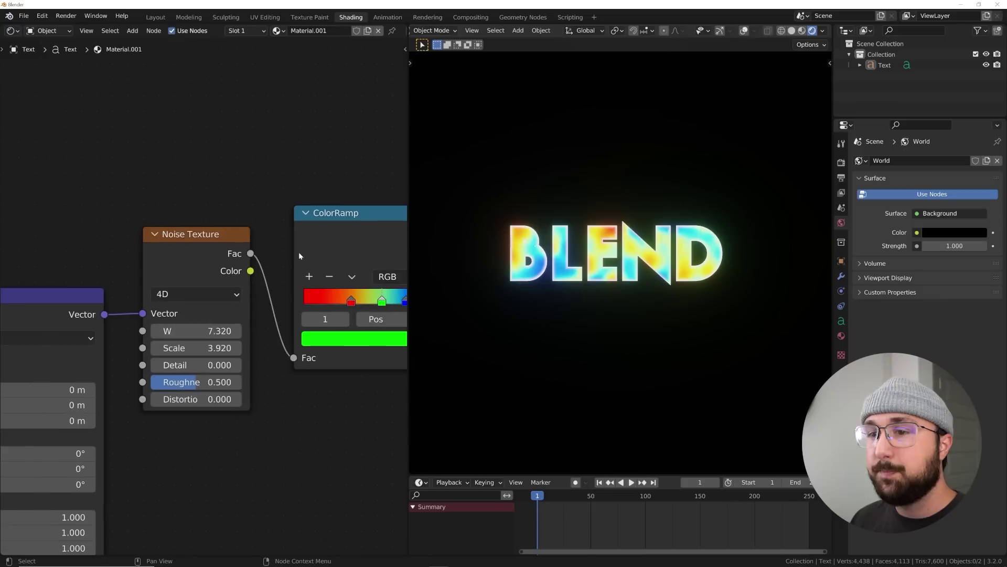
left_click_drag(199, 331, 252, 330)
right_click(210, 331)
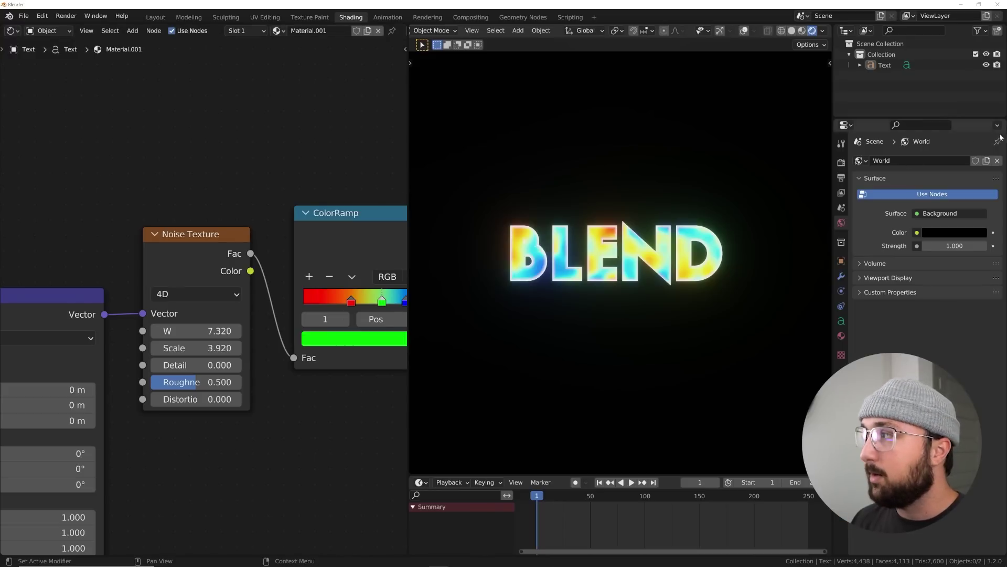
Step: Set the output frame rate to a custom 5 FPS
left_click(840, 163)
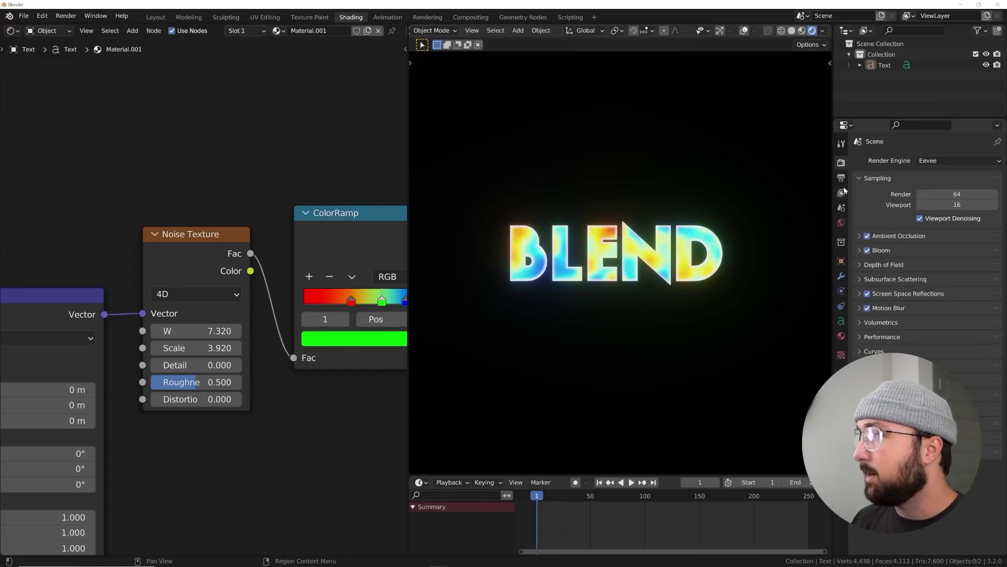
left_click(841, 179)
left_click(930, 259)
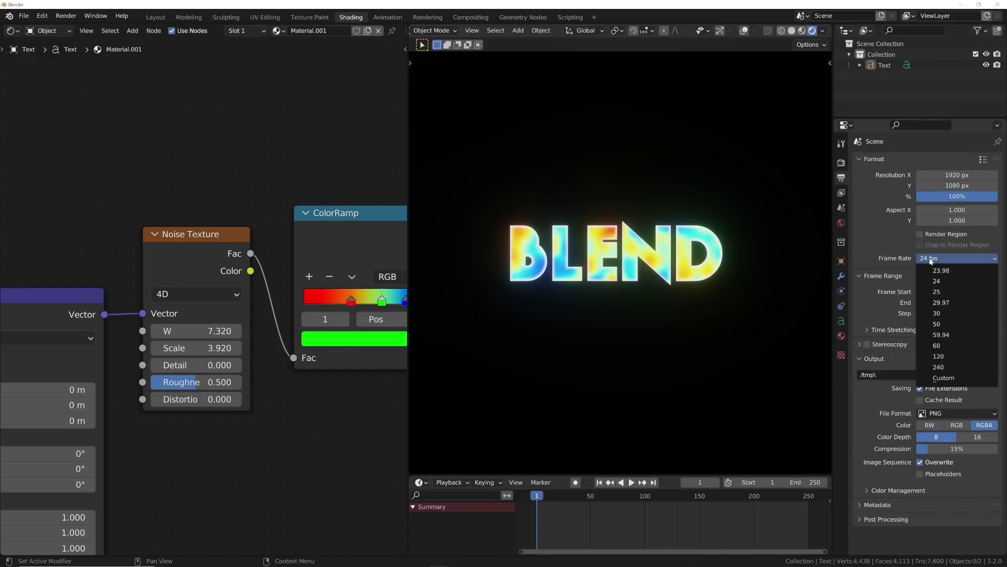
left_click(942, 379)
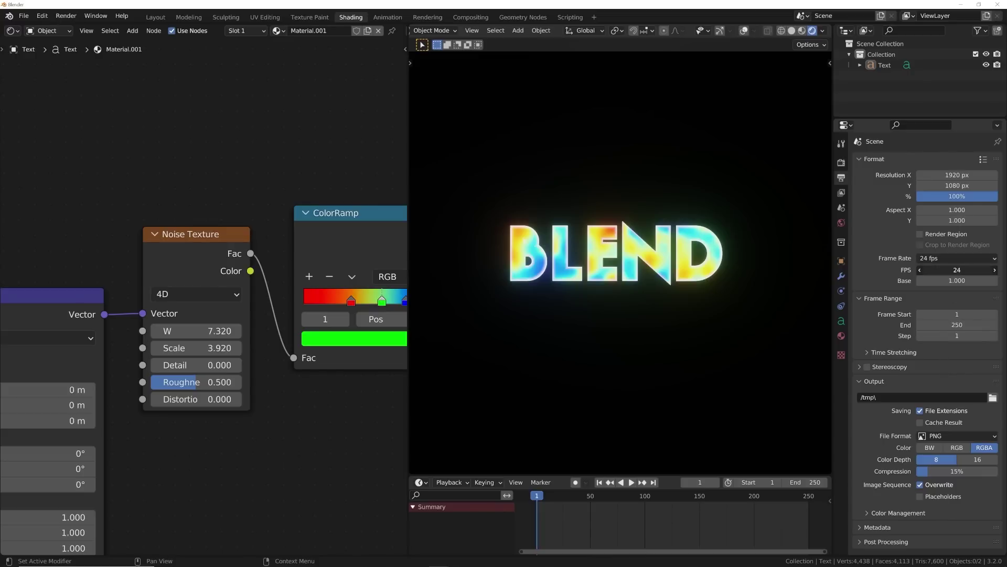
type("5")
key("Return")
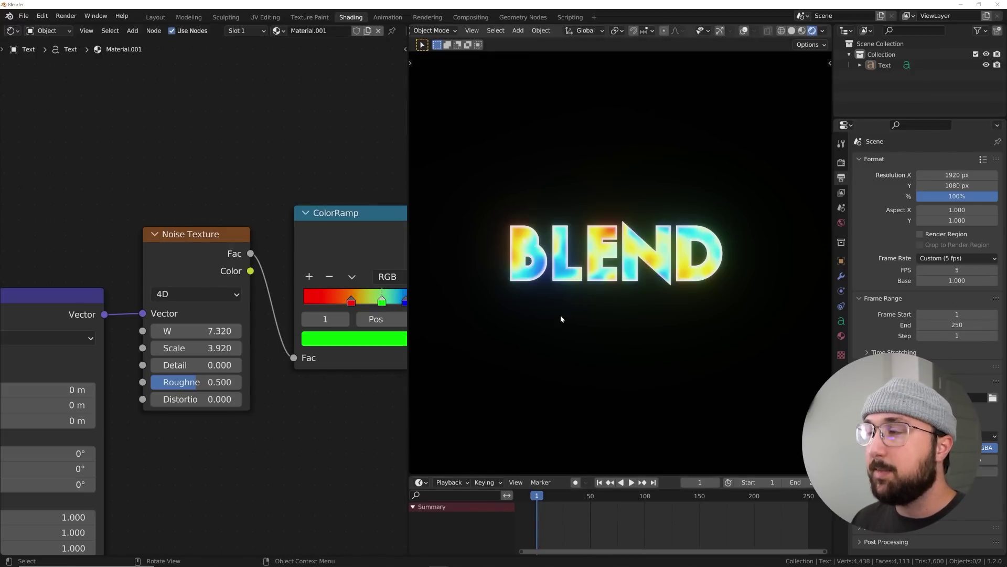
Step: Keyframe the Noise Texture's W at 7.320 on both frame 1 and frame 250
scroll(579, 325, "up", 4)
scroll(579, 325, "down", 1)
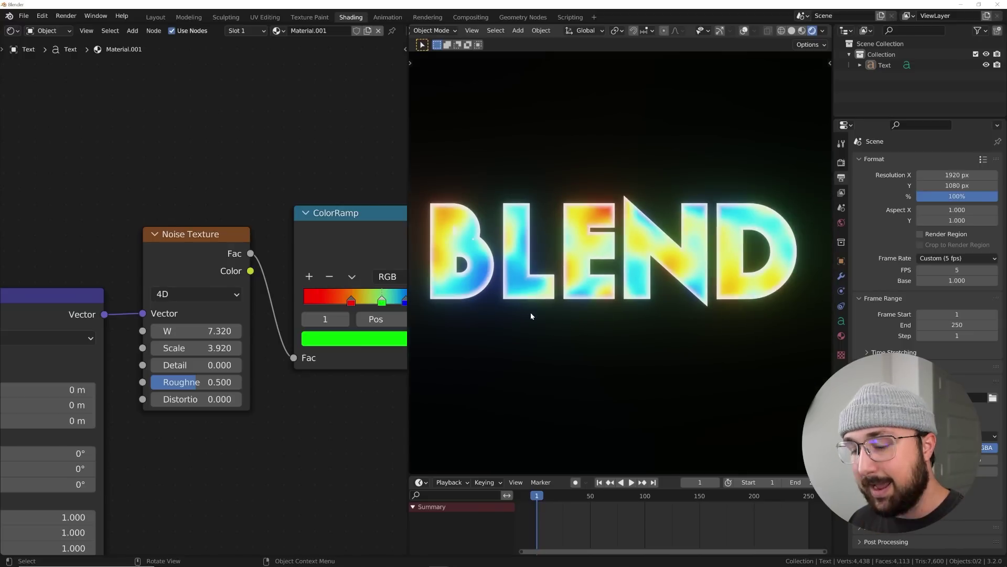
scroll(590, 286, "up", 1)
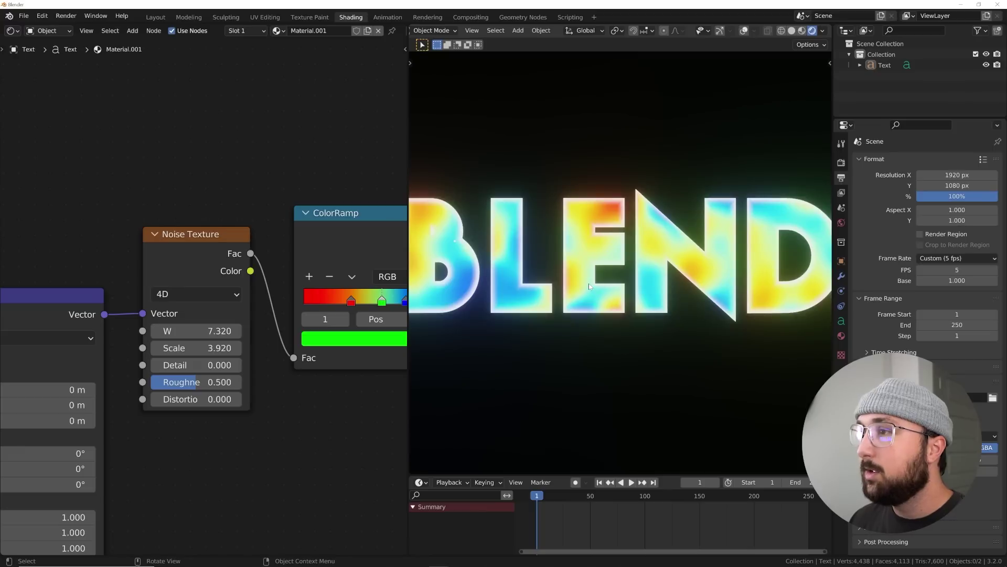
scroll(590, 286, "down", 1)
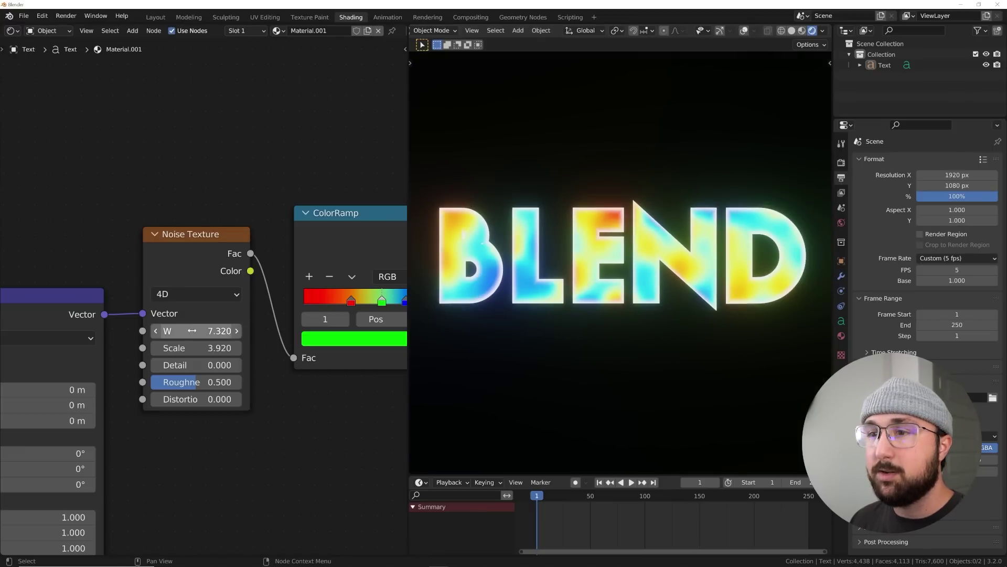
key("i")
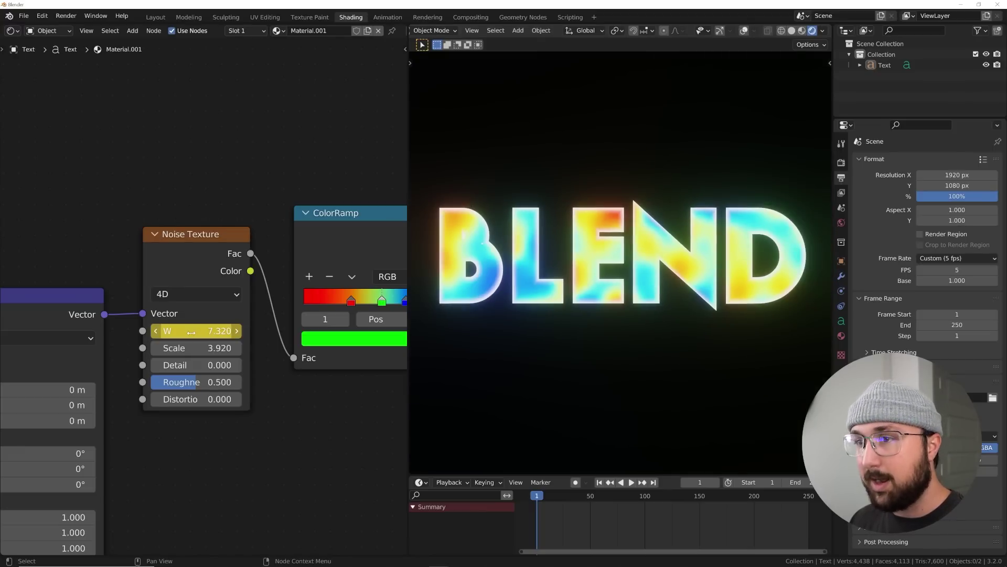
left_click(653, 482)
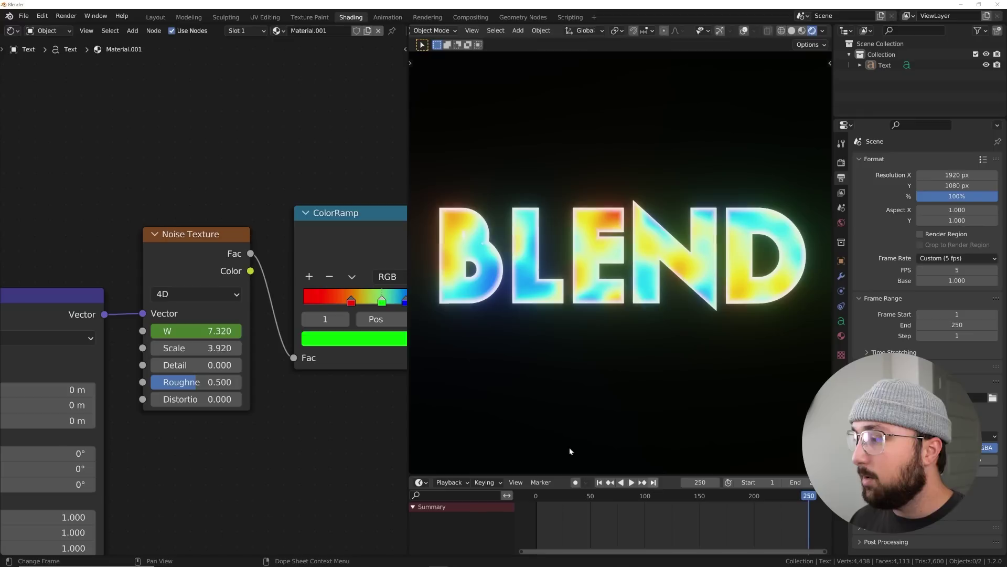
left_click(221, 251)
key("i")
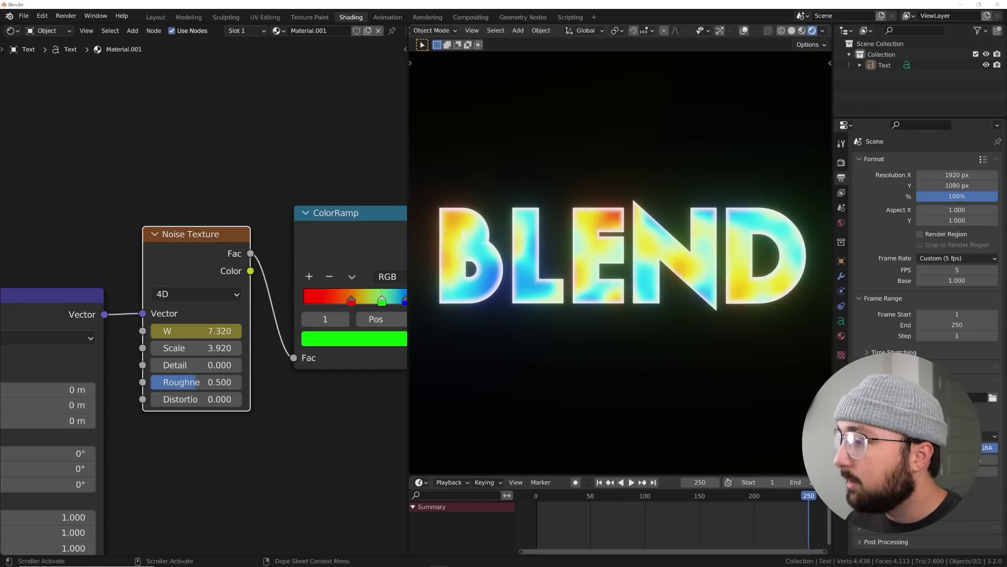
mouse_move(829, 517)
left_mouse_down()
mouse_move(832, 540)
mouse_move(830, 515)
left_mouse_up()
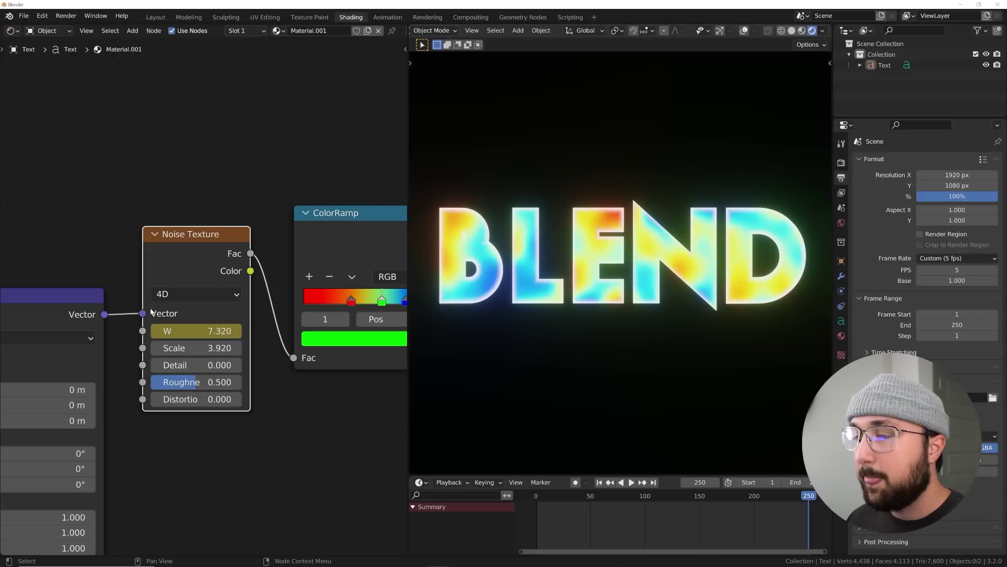
Step: Try keyframing the Noise Texture's W at 12.780 on frame 125 and play the animation
key("space")
left_click(661, 497)
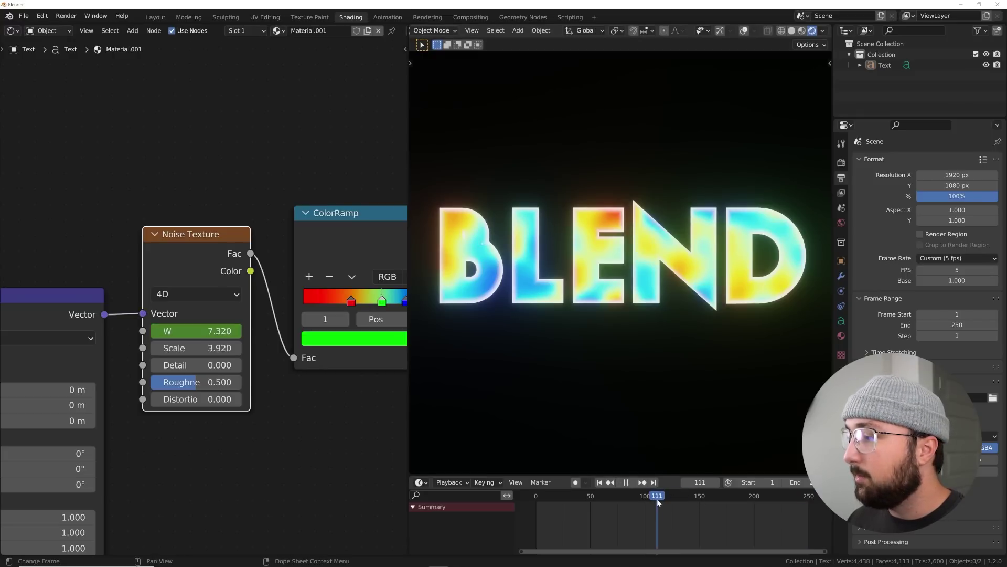
key("space")
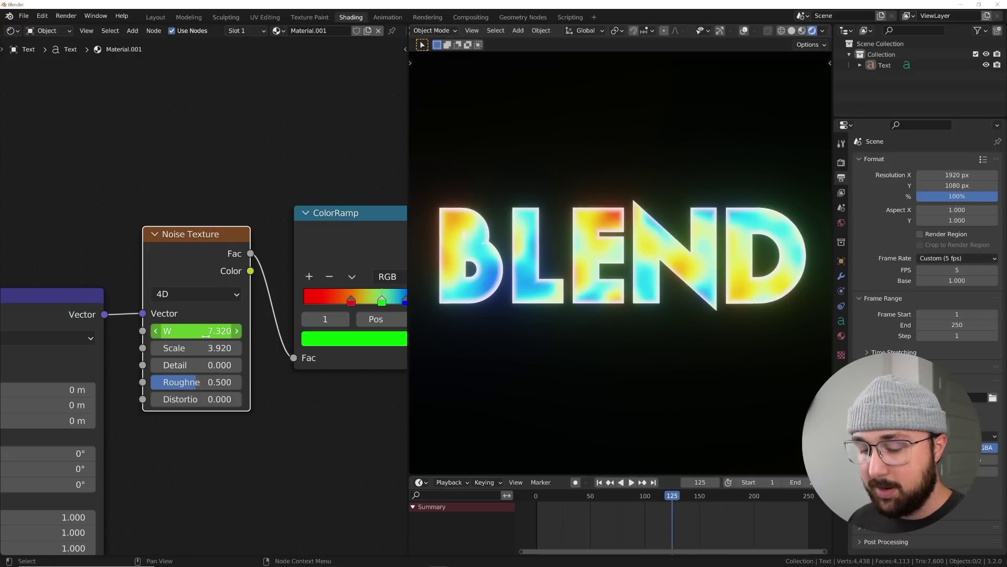
mouse_move(214, 331)
left_mouse_down("shift")
mouse_move(239, 330)
mouse_move(208, 332)
left_mouse_up("shift")
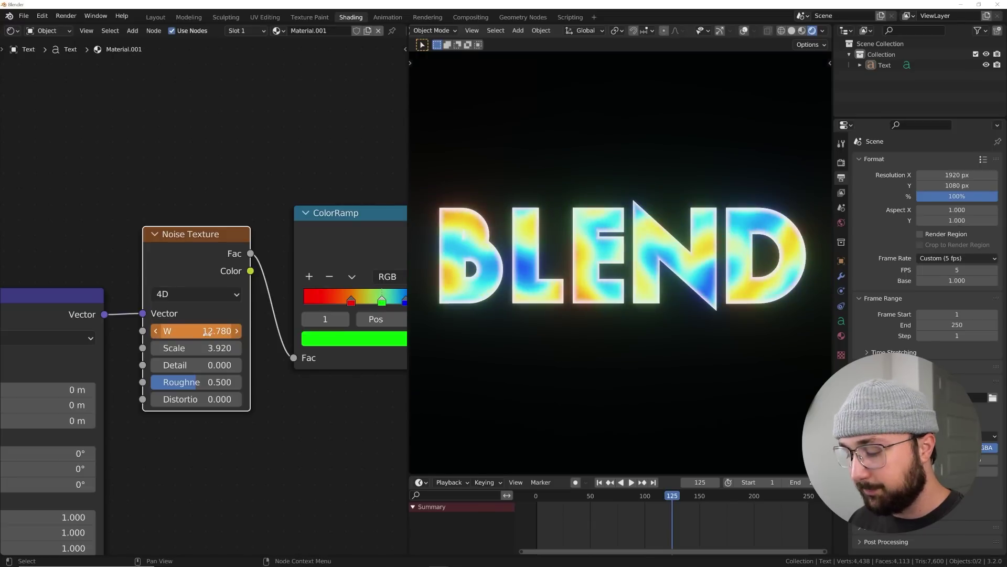
key("i")
key("space")
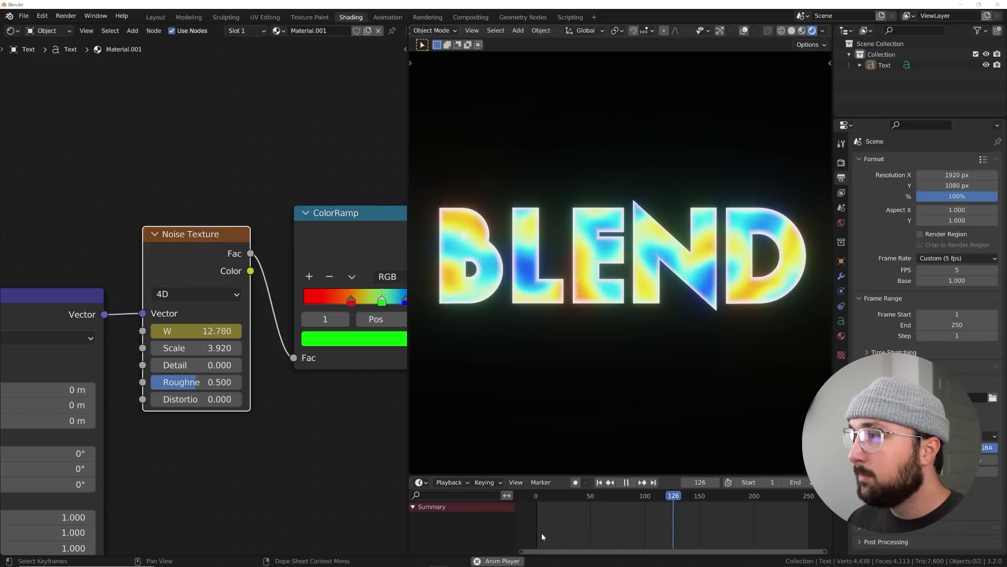
key("space")
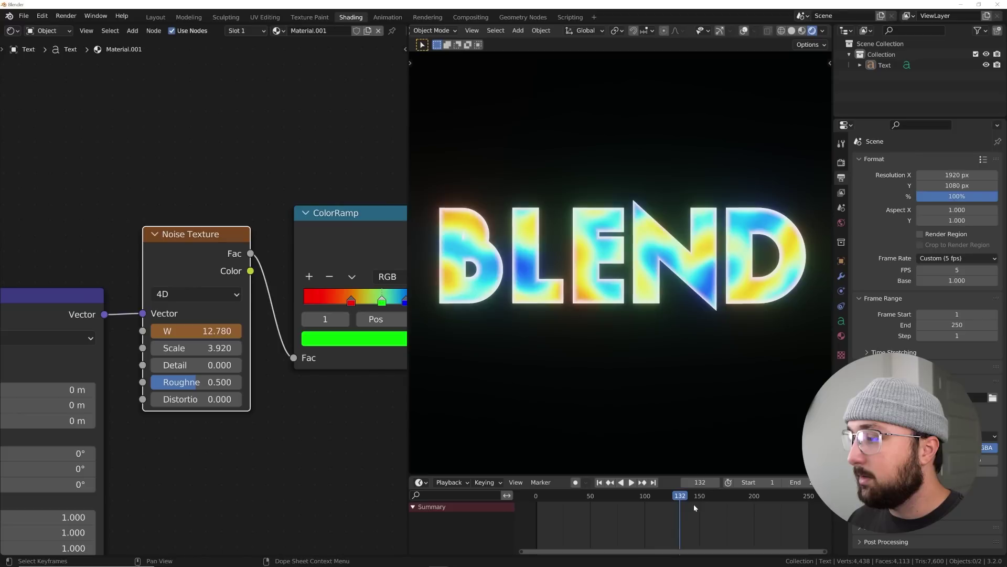
key("space")
Step: Raise the Noise Texture's W near the middle of the timeline and keyframe it there
left_click(667, 498)
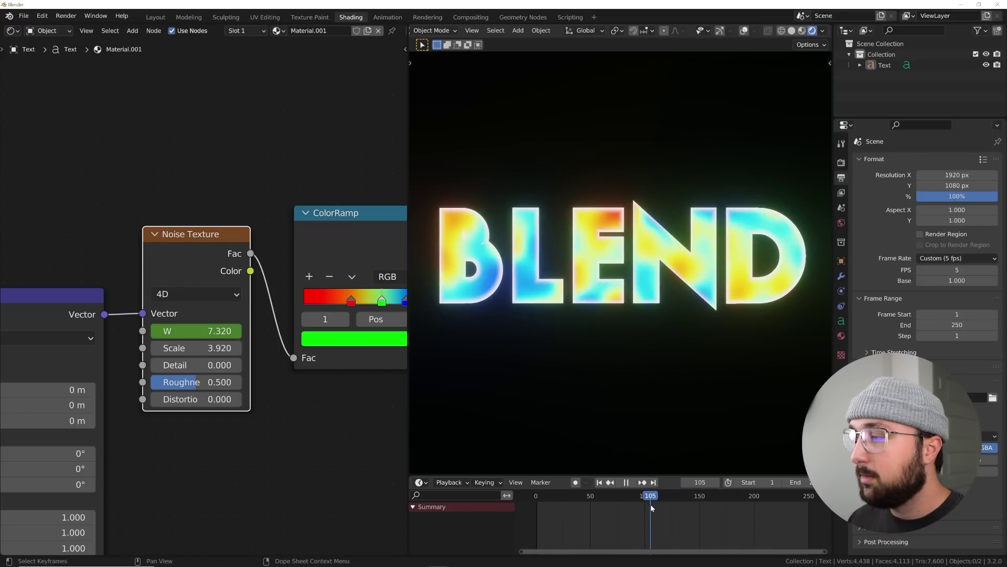
left_click_drag(212, 331, 260, 331)
key("i")
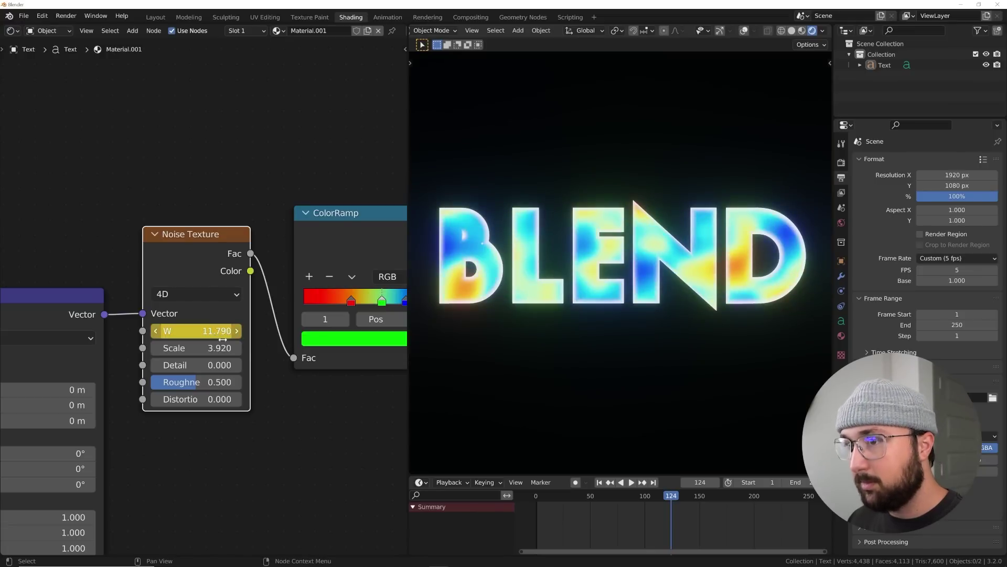
Step: Set the custom output frame rate to 10 FPS
left_click(952, 261)
left_click(951, 260)
left_click(952, 270)
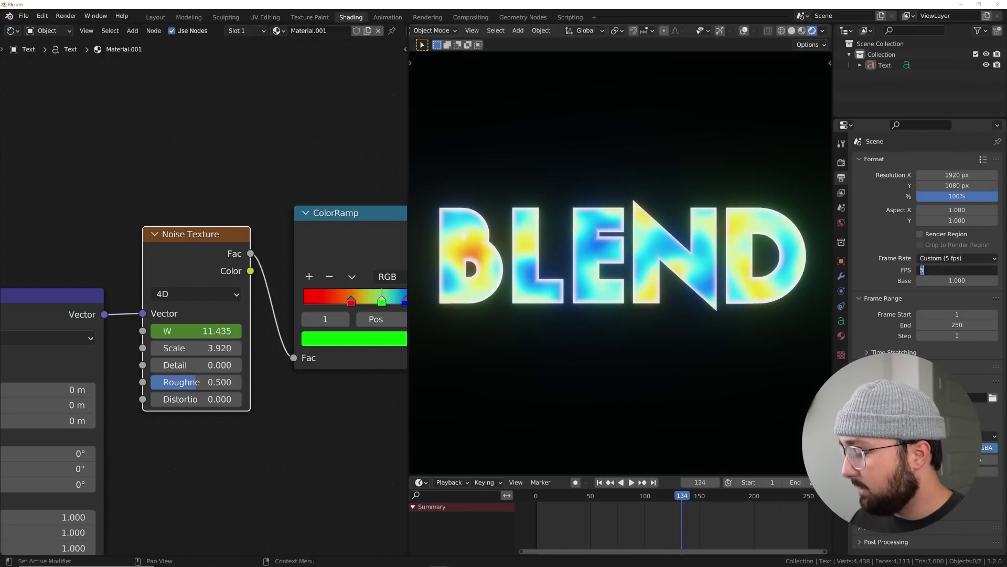
Step: Play the animation and inspect the shifting colors and glow on the letters from near and far
key("space")
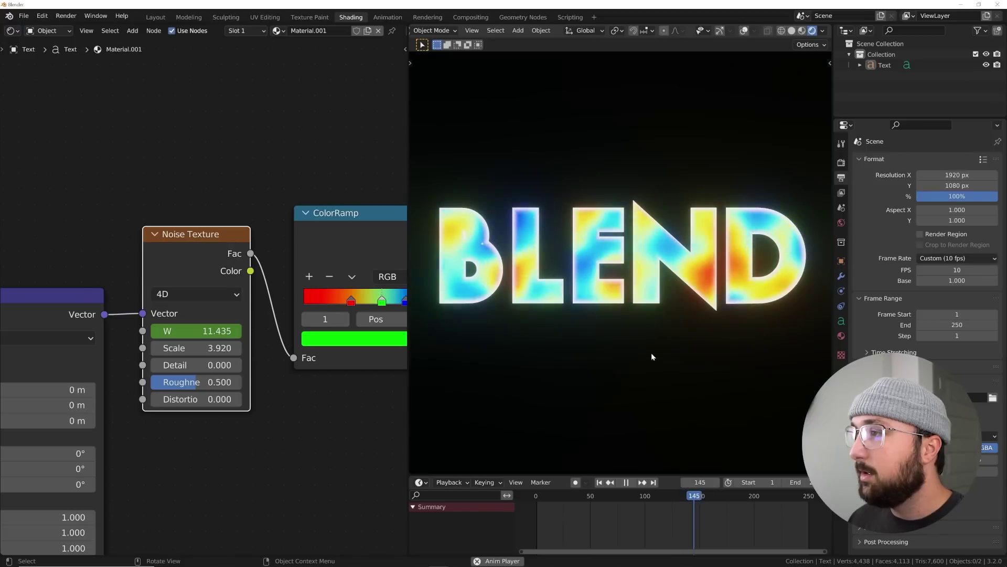
scroll(629, 409, "up", 5)
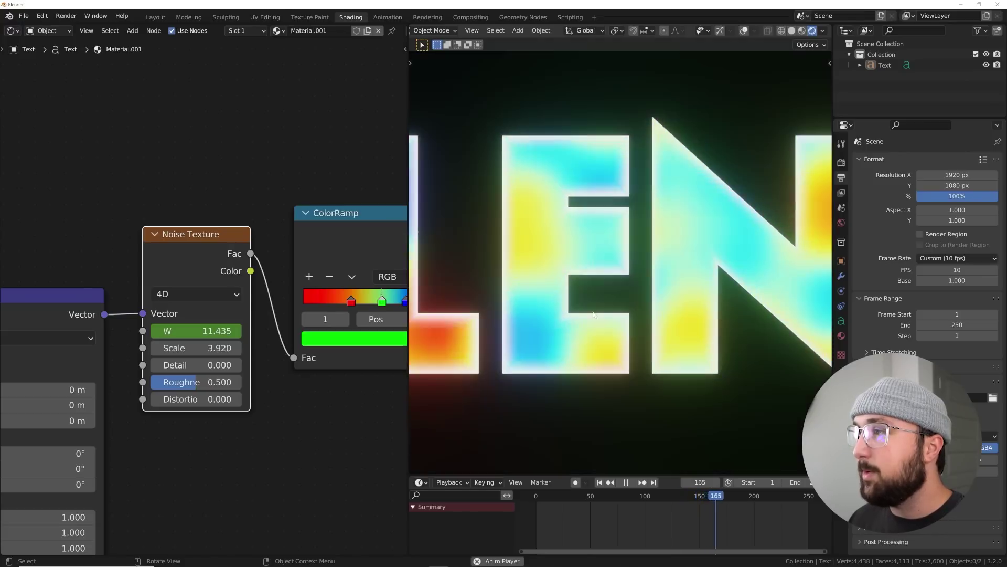
scroll(595, 313, "down", 5)
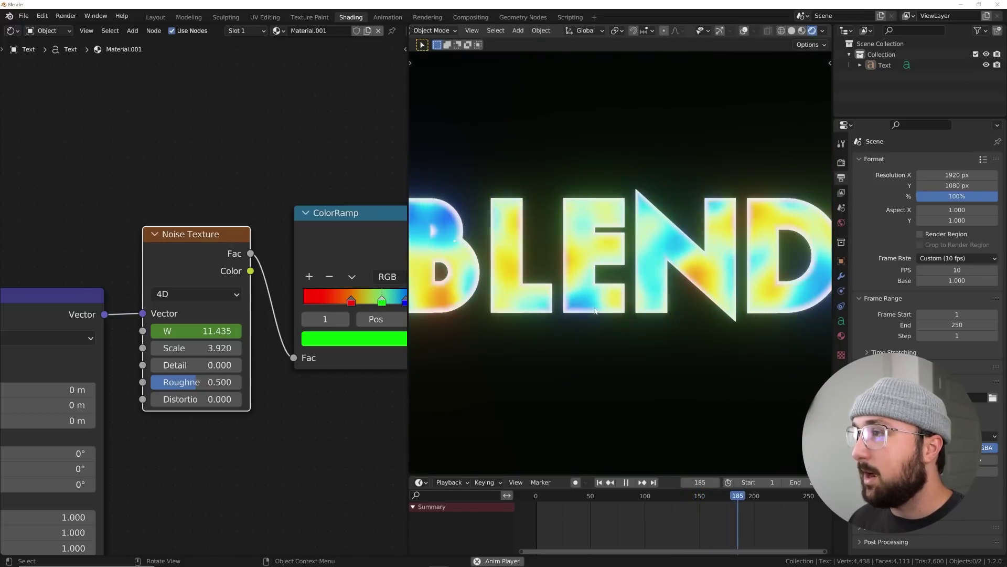
scroll(595, 311, "down", 3)
scroll(595, 310, "up", 5)
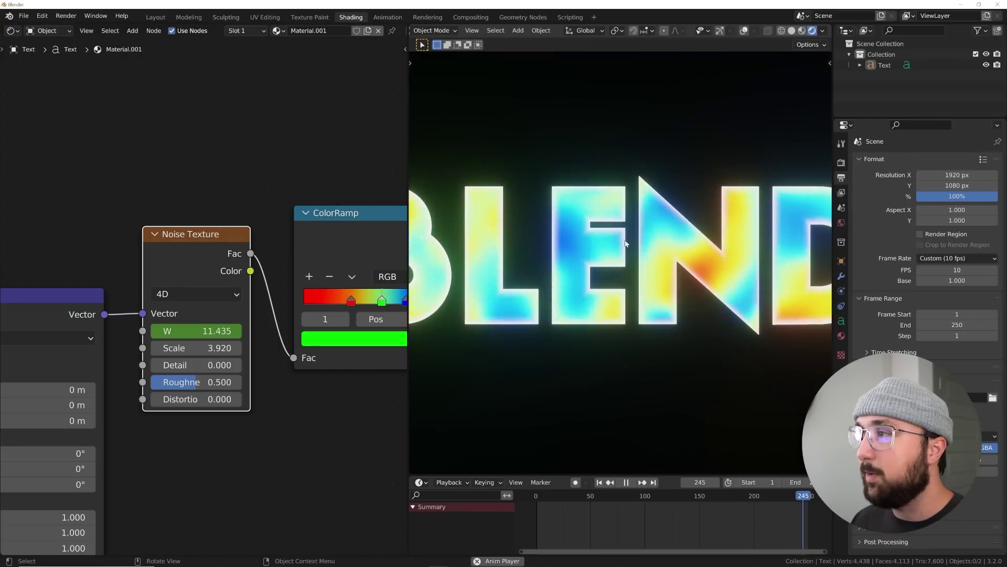
scroll(615, 275, "down", 2)
scroll(615, 274, "down", 2)
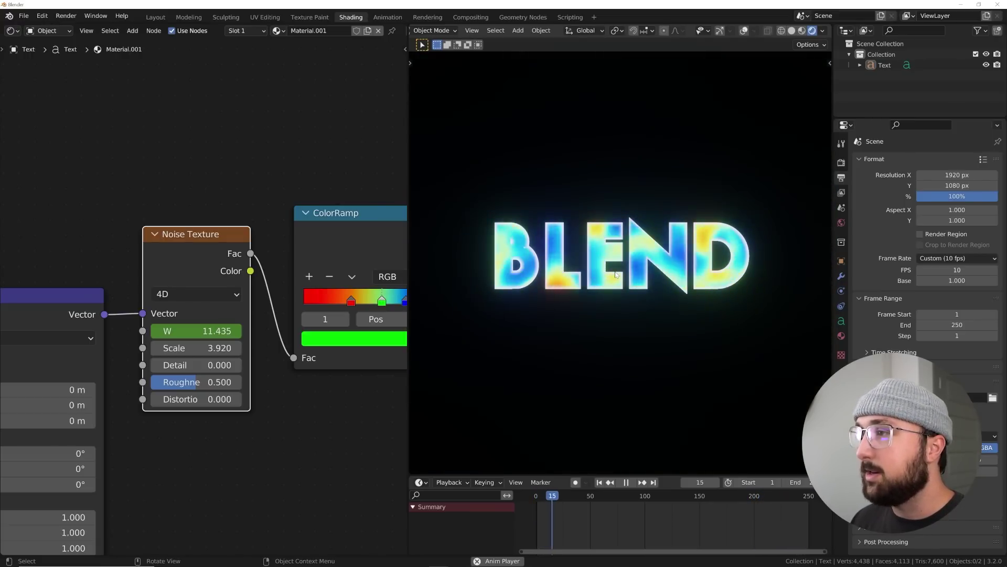
key("space")
scroll(615, 274, "up", 4)
scroll(616, 275, "down", 3)
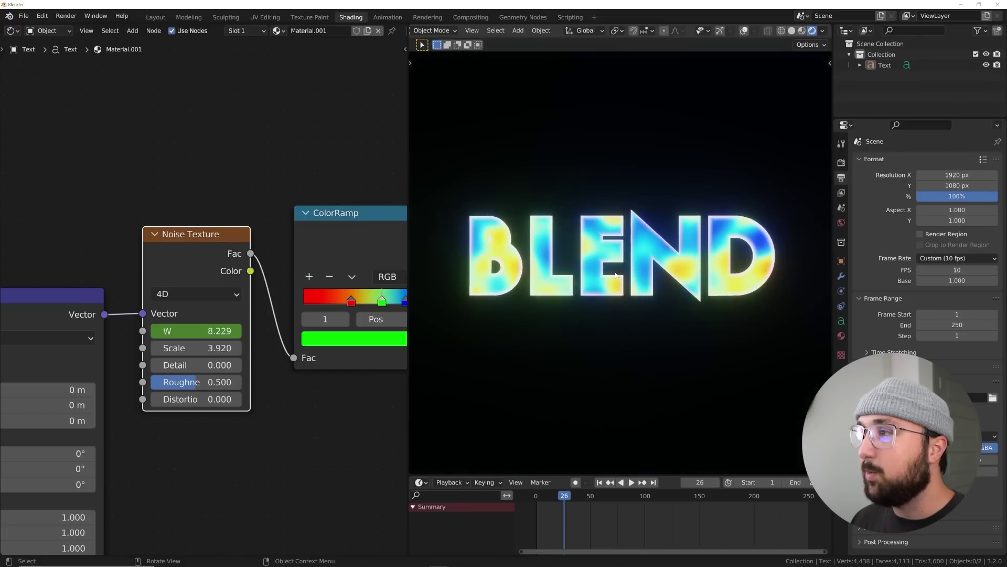
Step: In the Layout workspace, add a plane under the BLEND text and scale it up to extend well past the letters
left_click(157, 18)
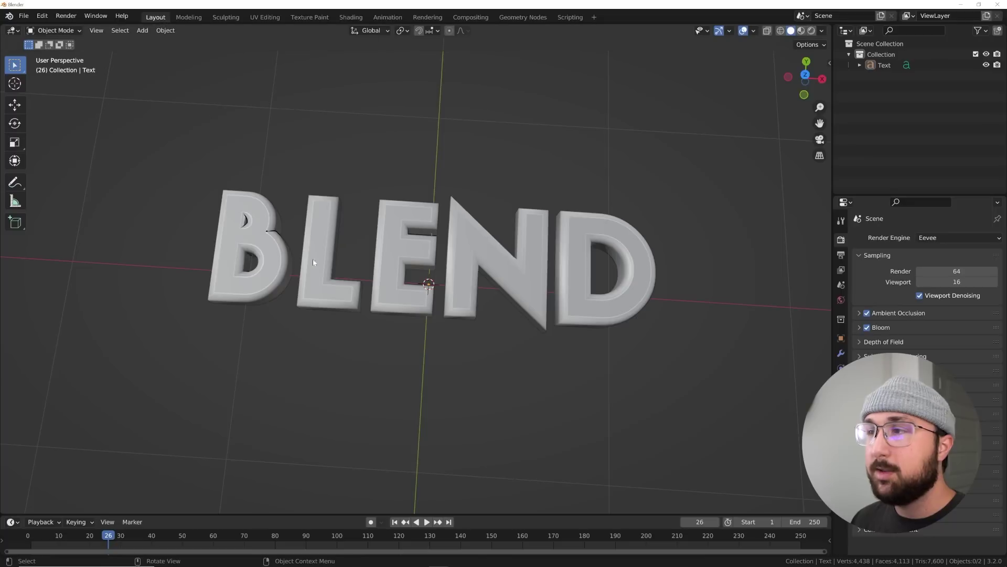
middle_click_drag(546, 327, 540, 266)
key("shift+a")
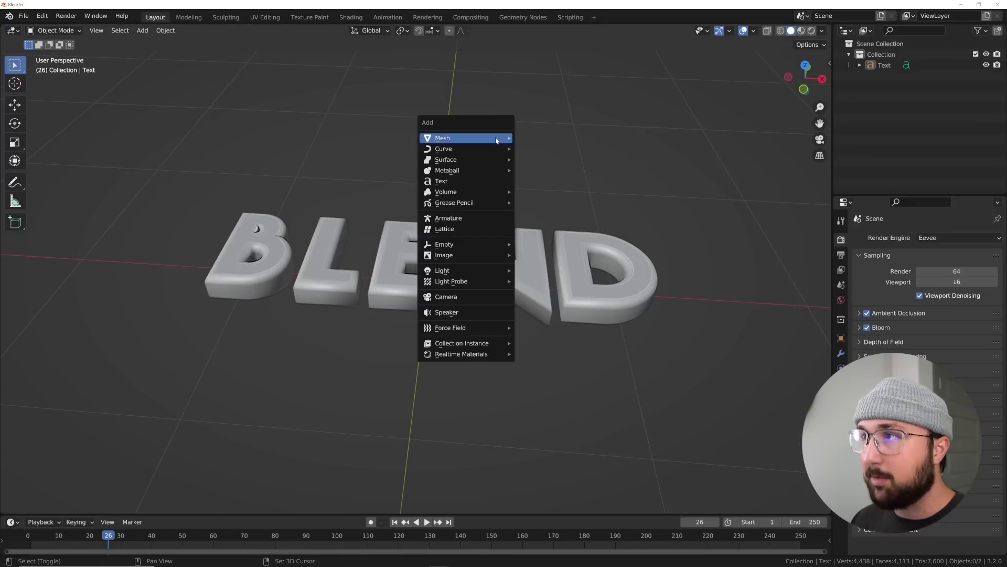
mouse_move(497, 139)
left_click(539, 139)
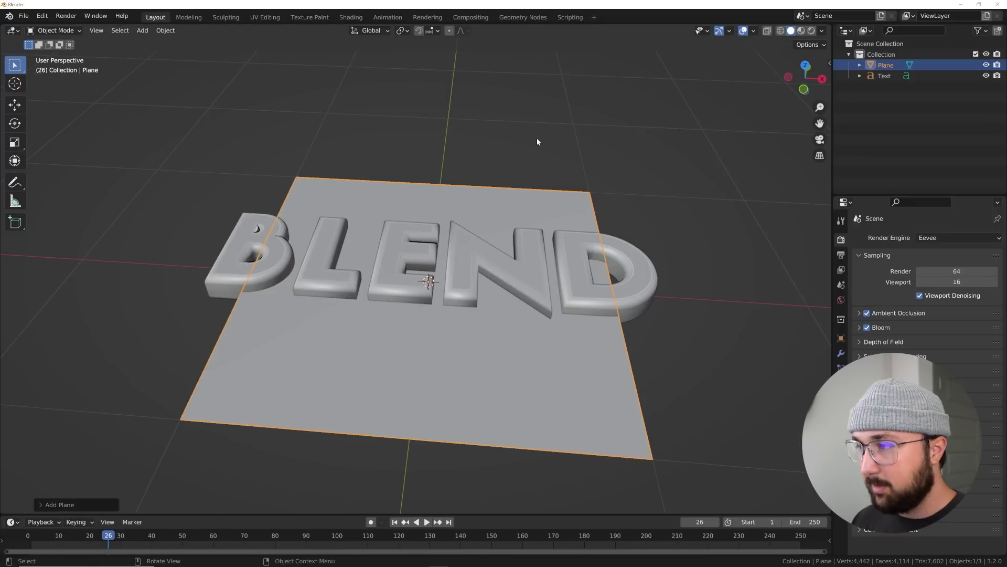
key("s")
left_click(616, 169)
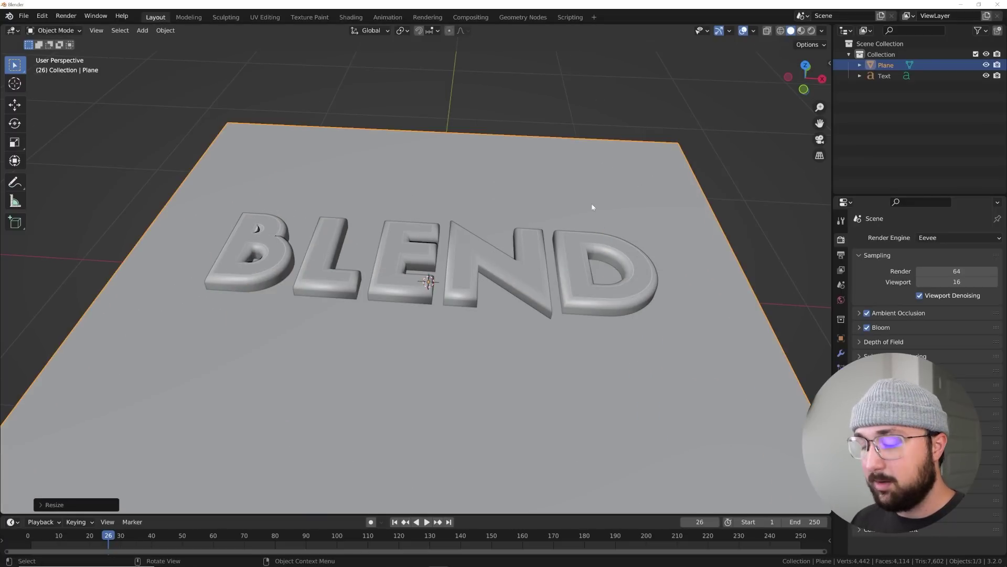
Step: Add a camera facing straight down from top view and raise it above the text to frame the whole word
key("grave")
left_click(579, 149)
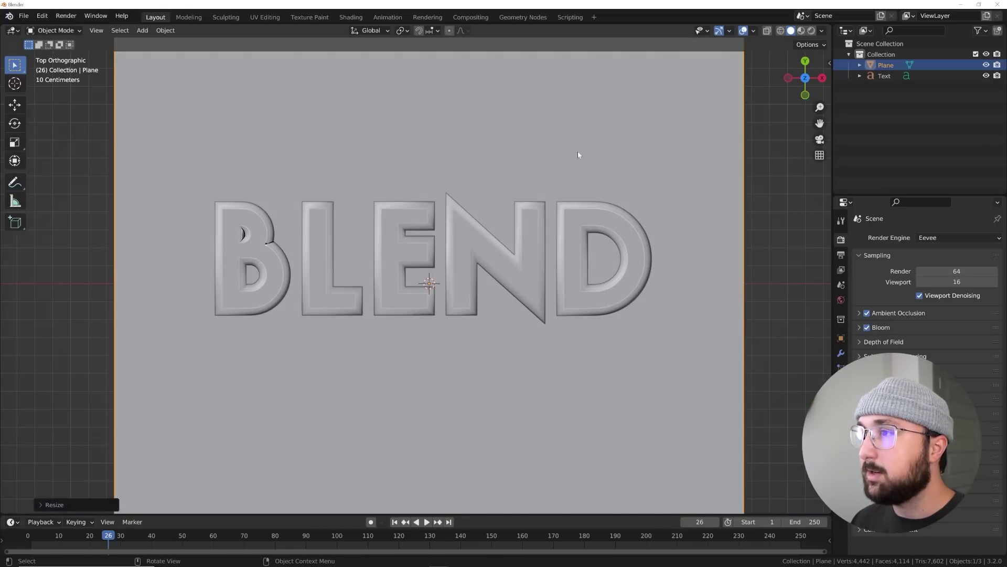
key("shift+a")
left_click(506, 357)
middle_click_drag(505, 356, 500, 229)
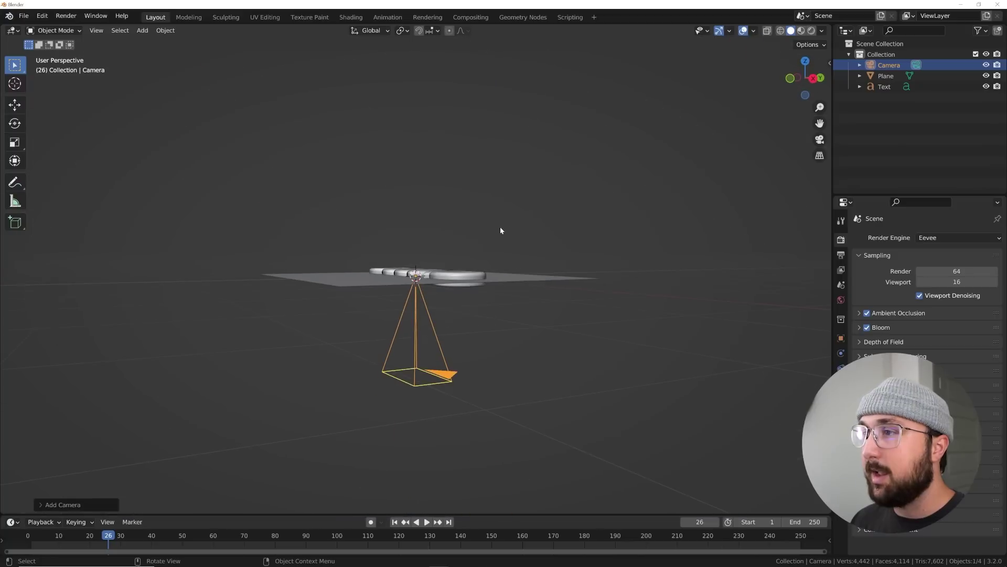
left_click(15, 105)
scroll(417, 240, "down", 4)
left_click_drag(416, 240, 421, 61)
key("KP_0")
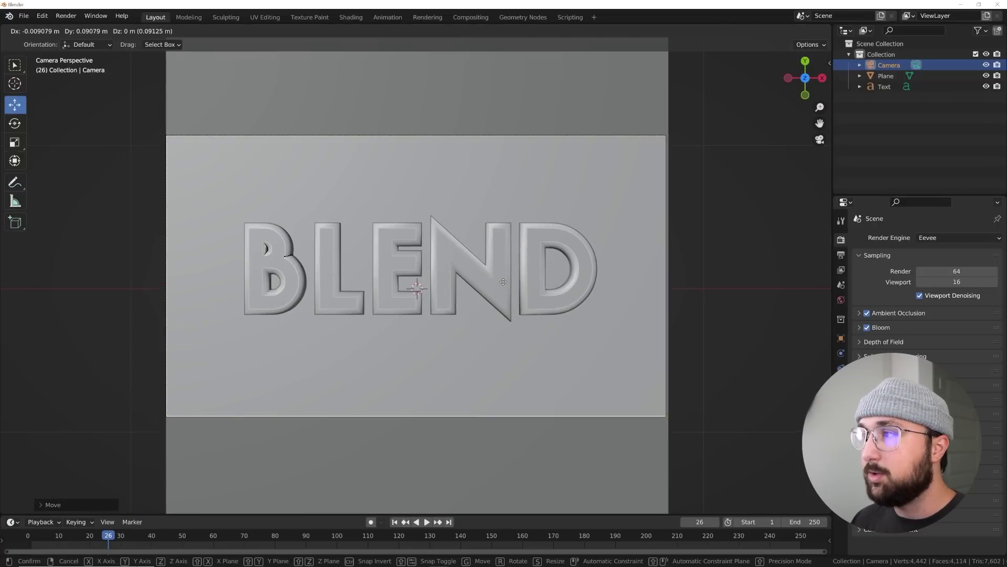
Step: Scale the plane up by about 1.11 so it extends past the camera frame's sides, and apply its scale
left_click(603, 319)
key("s")
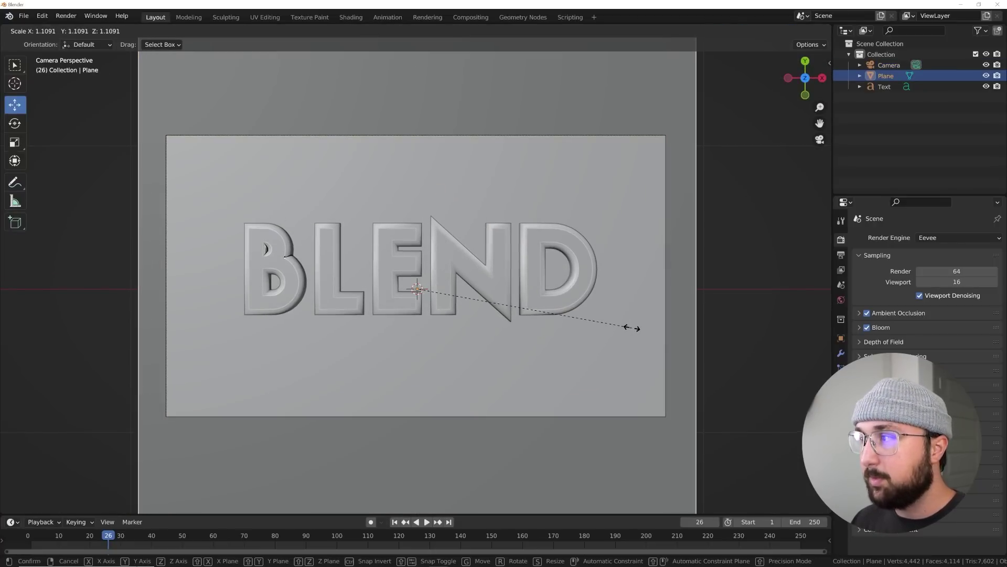
left_click(635, 330)
key("ctrl+a")
left_click(603, 317)
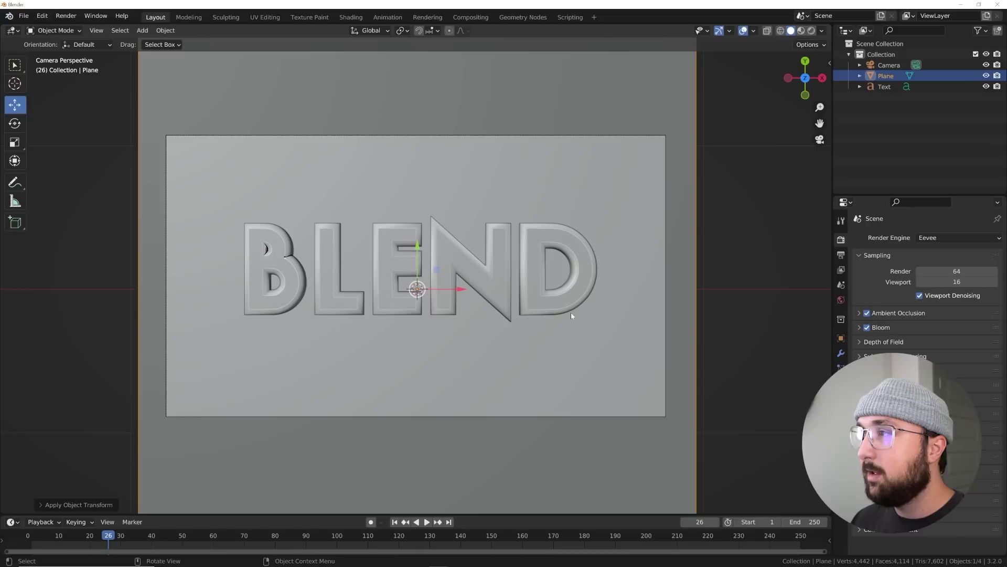
Step: Subdivide the plane's mesh with 20 cuts and return to Object Mode
key("Tab")
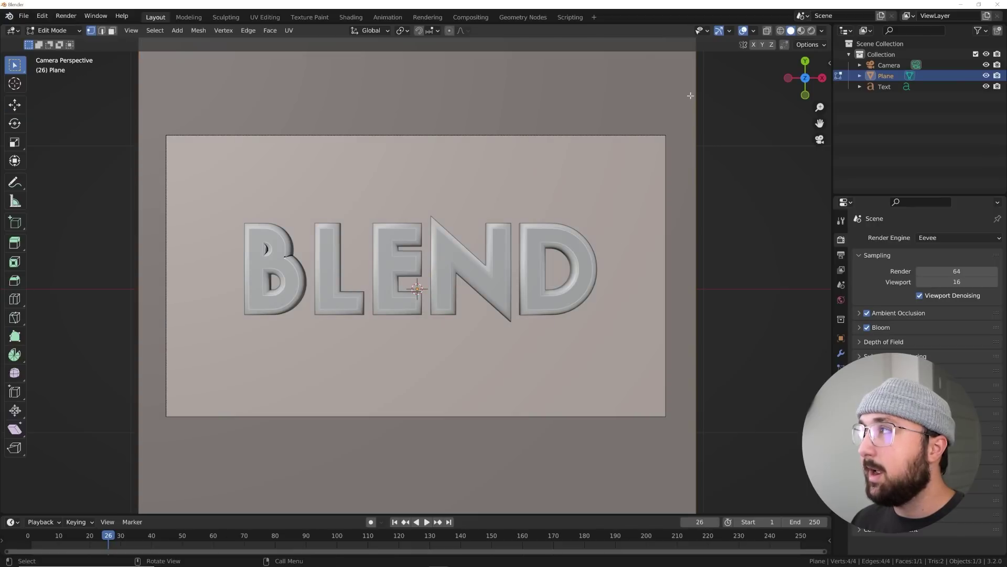
right_click(438, 226)
left_click(438, 227)
left_click(59, 504)
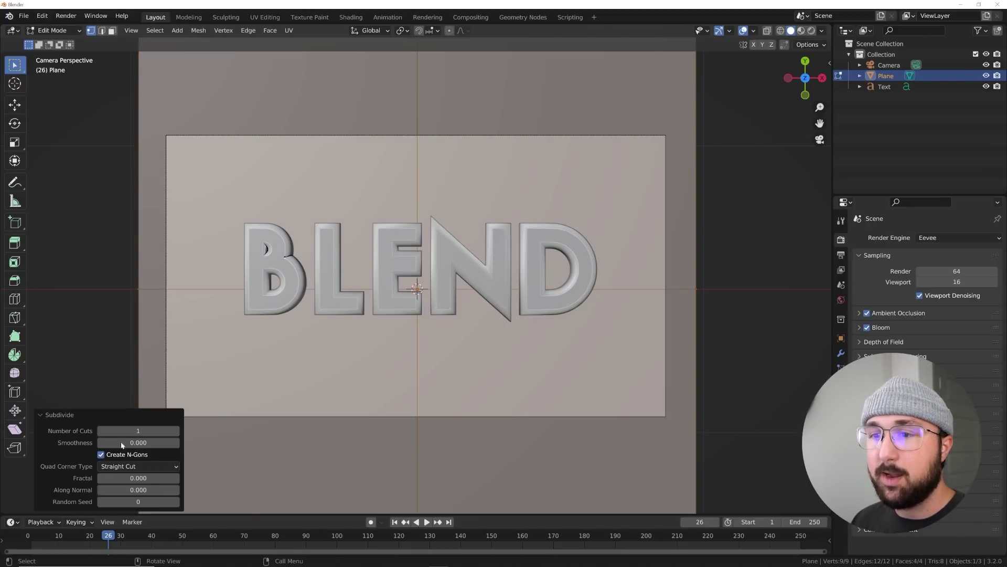
left_click_drag(131, 430, 183, 431)
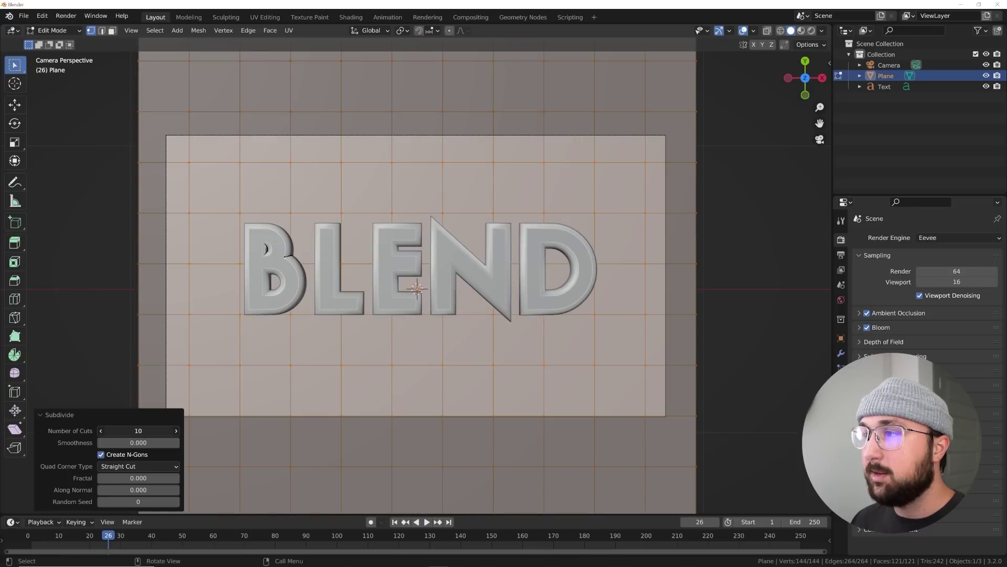
key("Return")
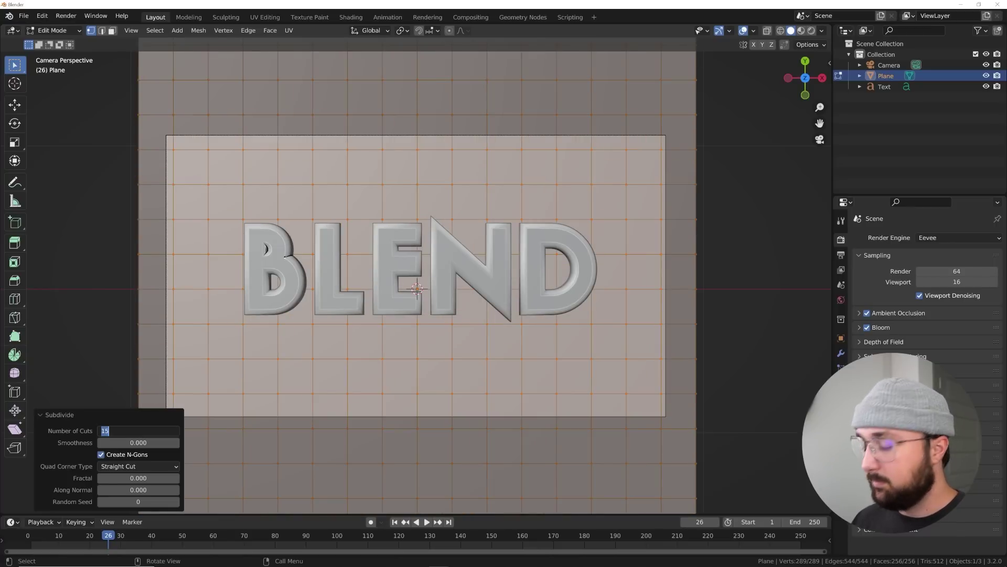
key("Return")
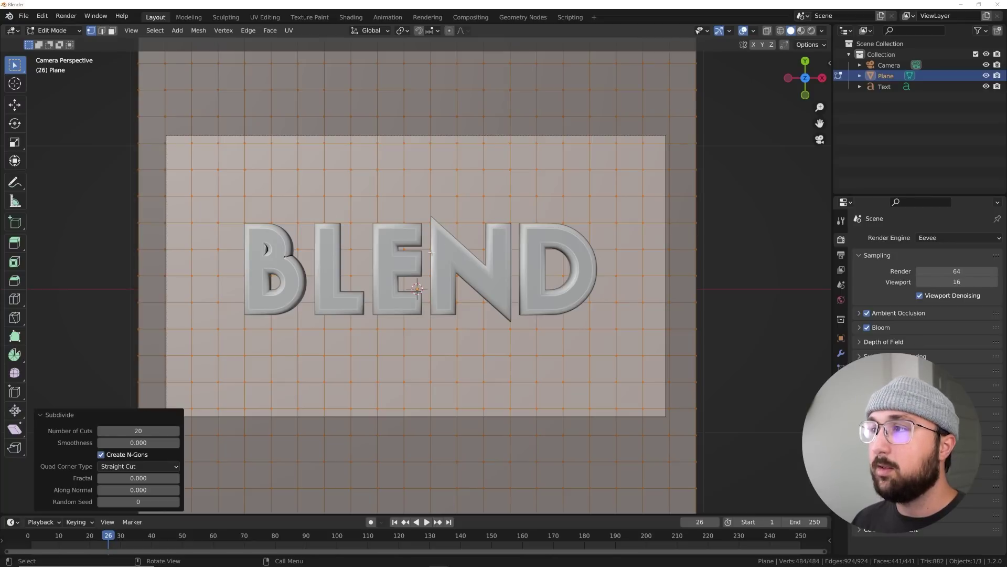
key("Tab")
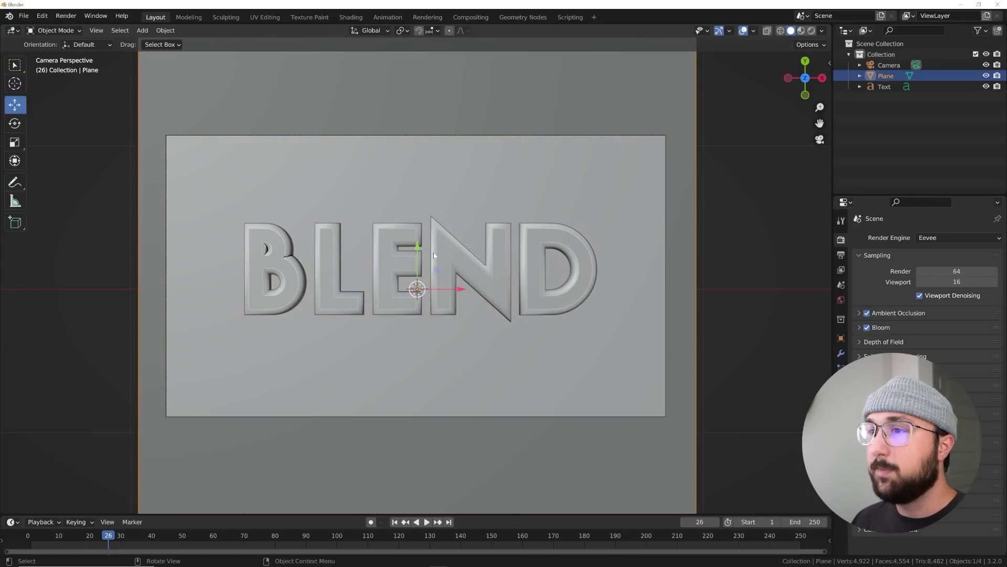
Step: Scale the BLEND text down slightly within the camera frame
left_click(540, 278)
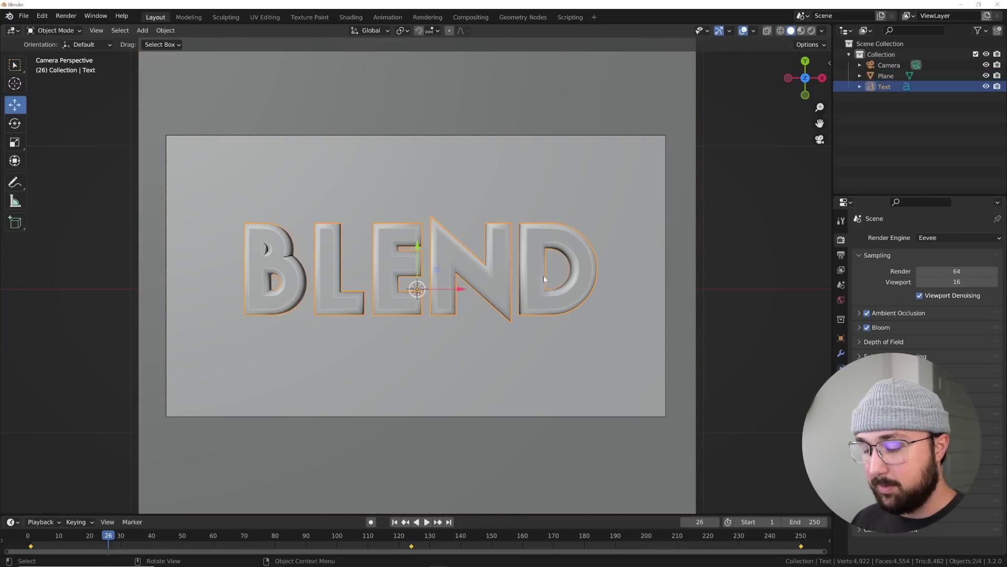
key("s")
left_click(539, 275)
Step: Lower the plane about 0.53 m along Z so it sits below the letters
key("KP_0")
left_click(449, 227)
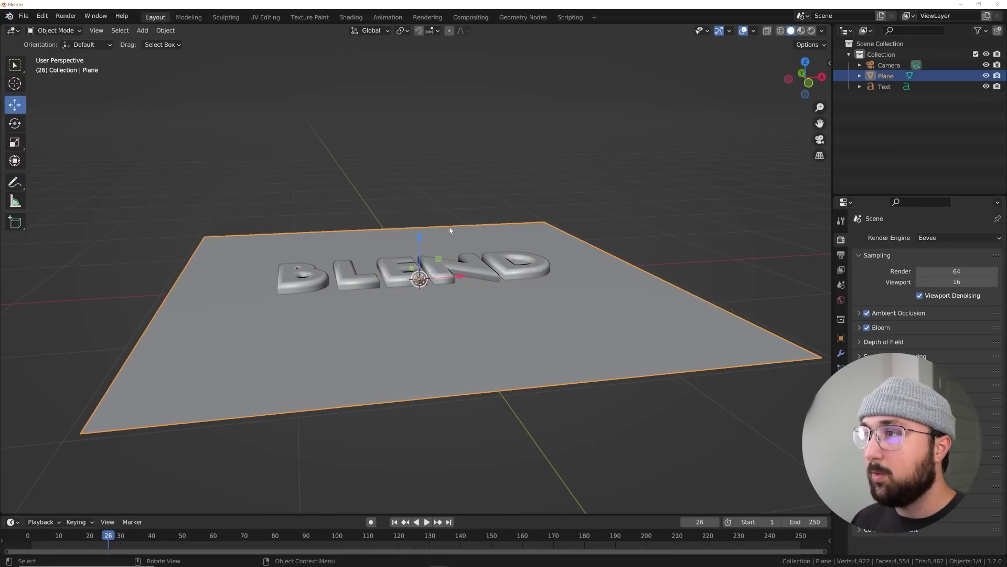
left_click_drag(420, 237, 420, 295)
key("KP_0")
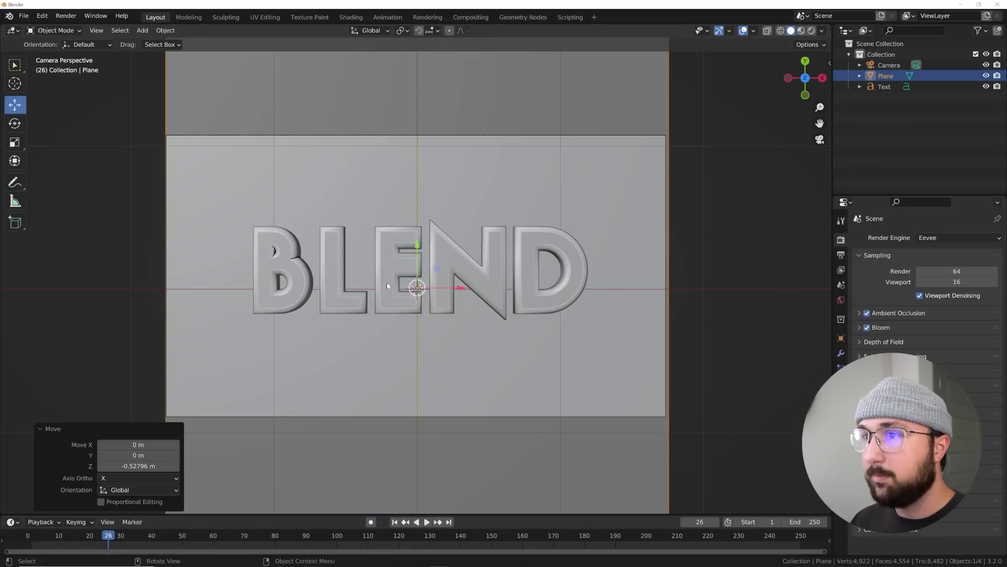
Step: Scale the plane by about 1.044 to cover the camera frame's width and apply its scale
key("s")
left_click(595, 265)
key("KP_0")
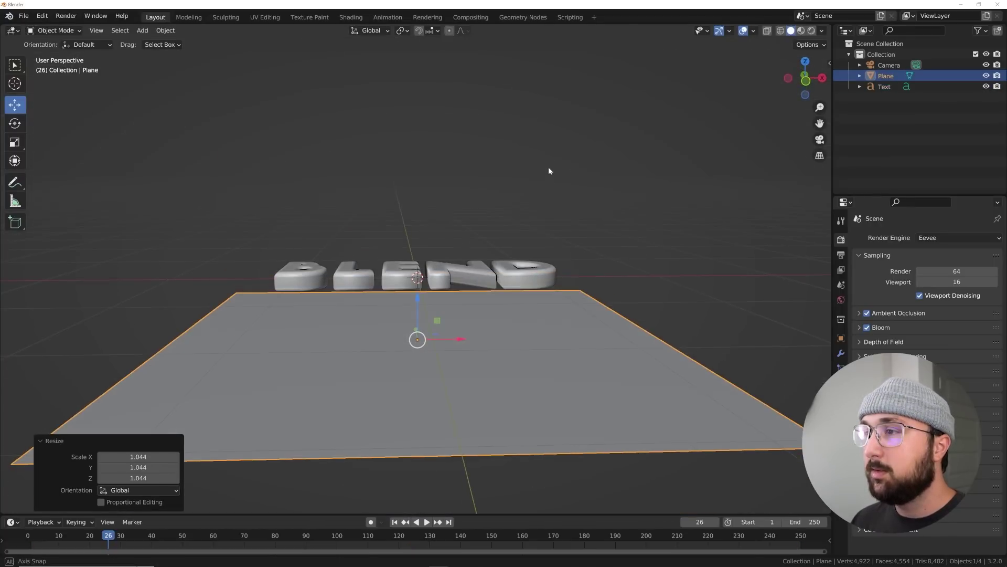
key("KP_0")
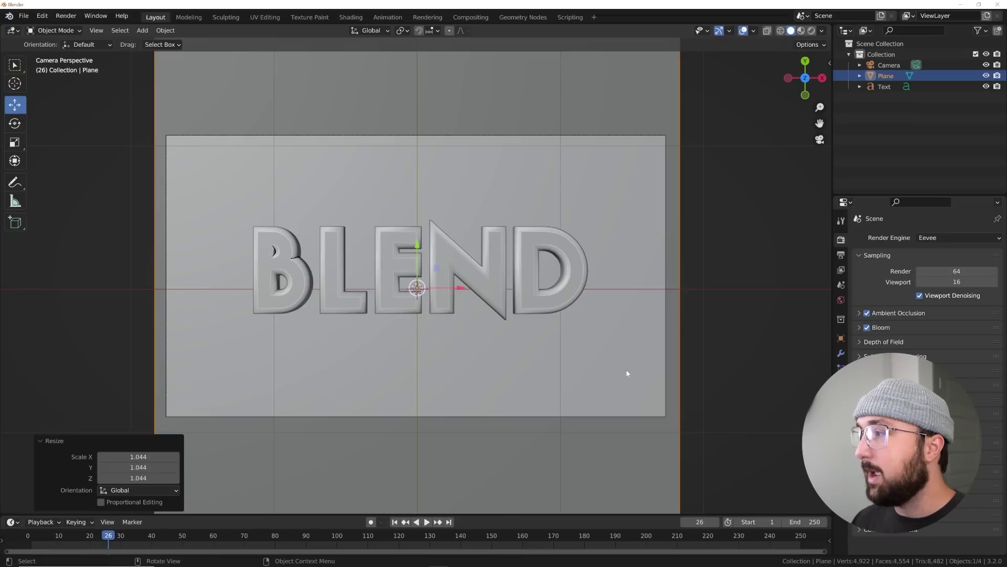
key("ctrl+a")
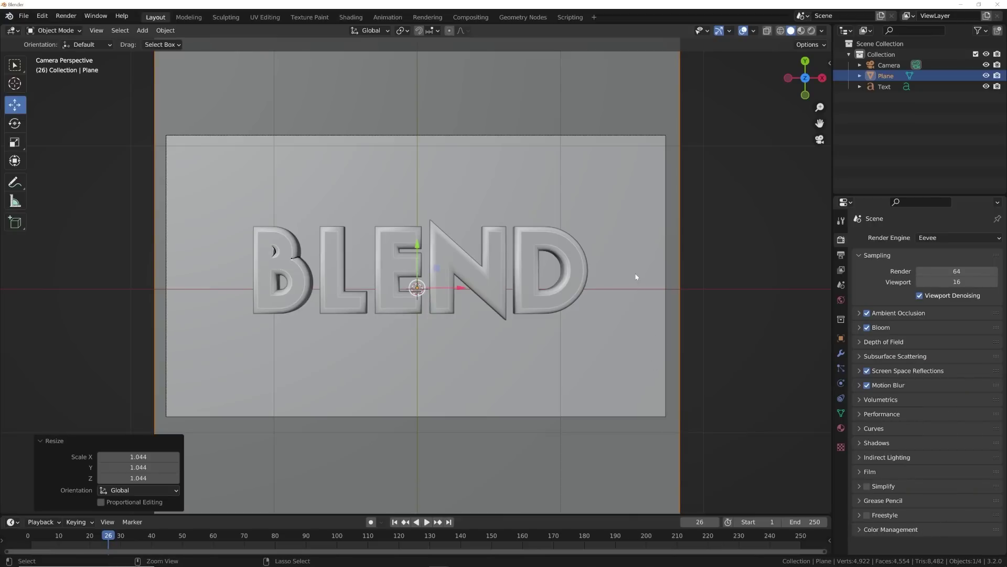
key("ctrl+a")
left_click(623, 277)
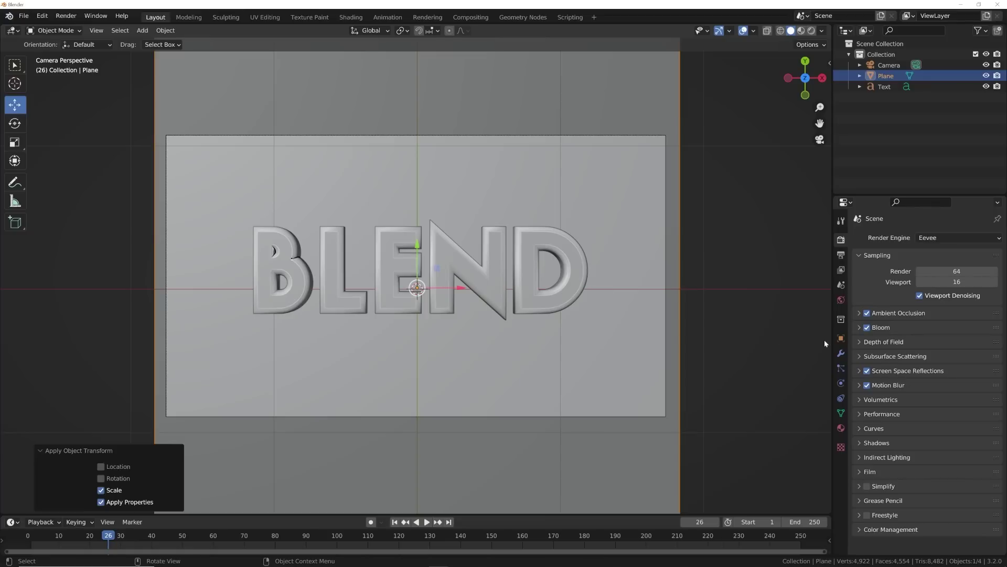
Step: Add a Wireframe modifier to the plane with a thickness of 0.0082 m, and hide the viewport overlays and gizmos
left_click(840, 354)
left_click(874, 239)
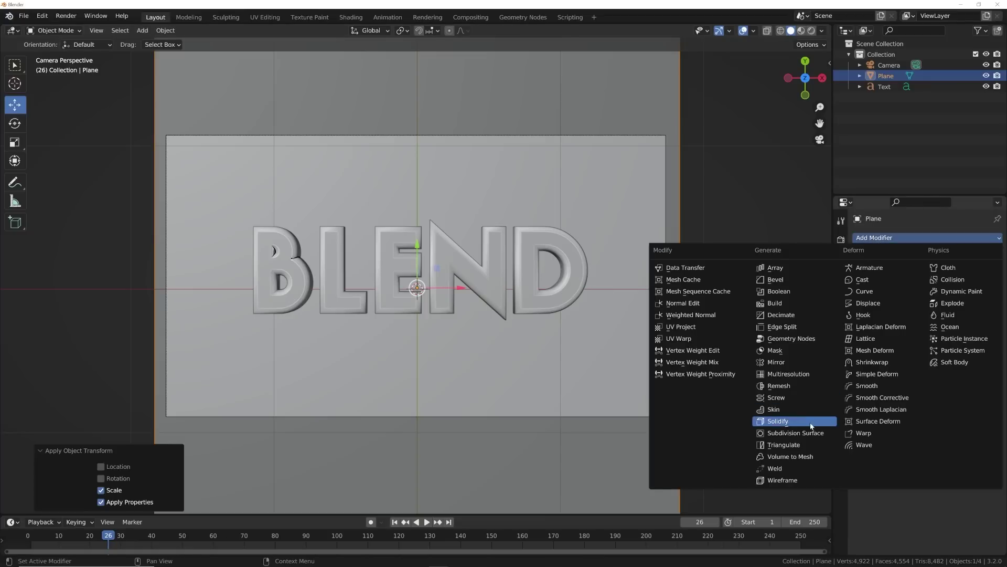
left_click(812, 480)
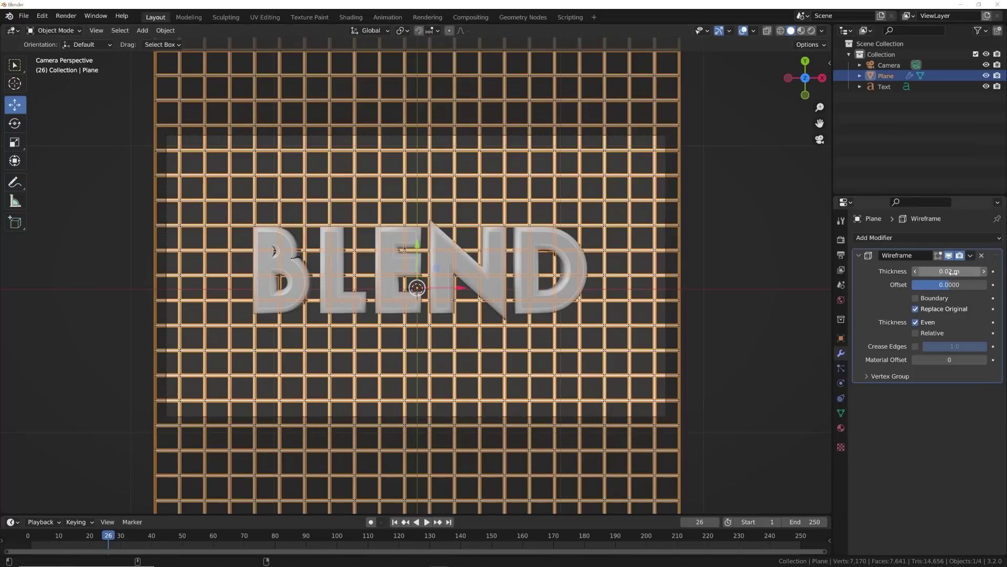
left_click_drag(952, 271, 939, 271)
left_click(743, 31)
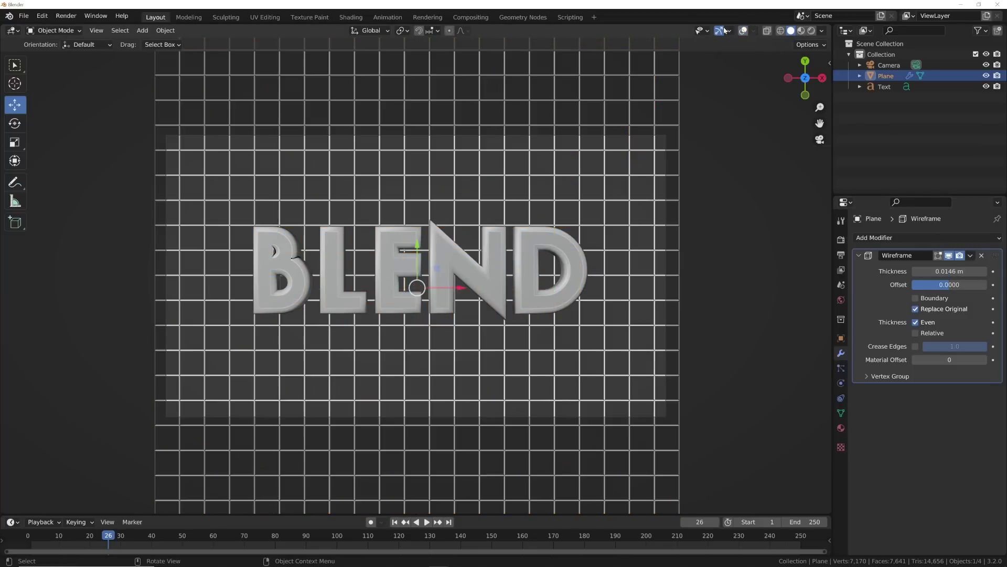
mouse_move(954, 275)
left_mouse_down()
mouse_move(929, 275)
mouse_move(970, 271)
left_mouse_up()
scroll(517, 282, "up", 4)
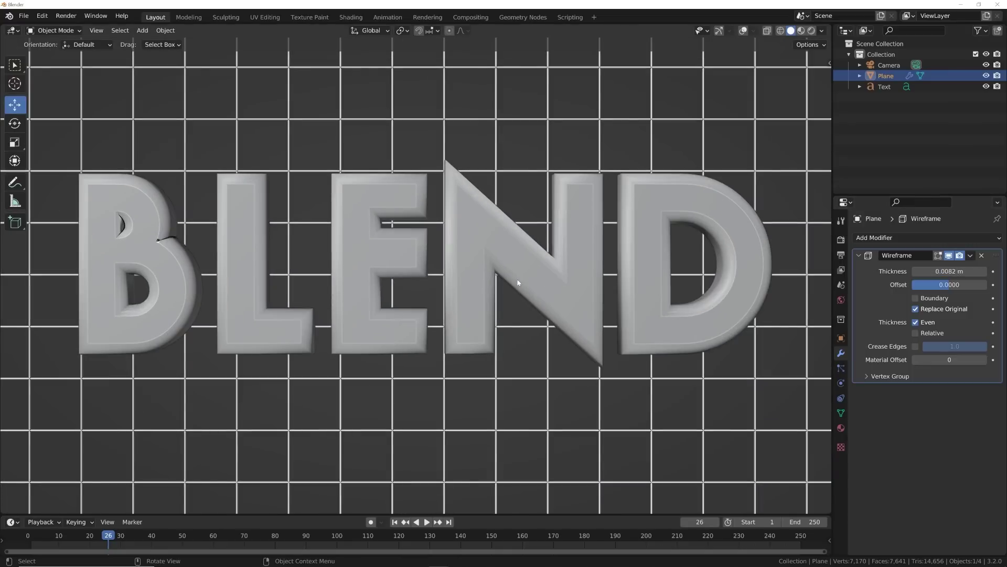
Step: Show the gizmos again and shift the wireframe grid about 0.037 m upward along Y
scroll(518, 282, "down", 5)
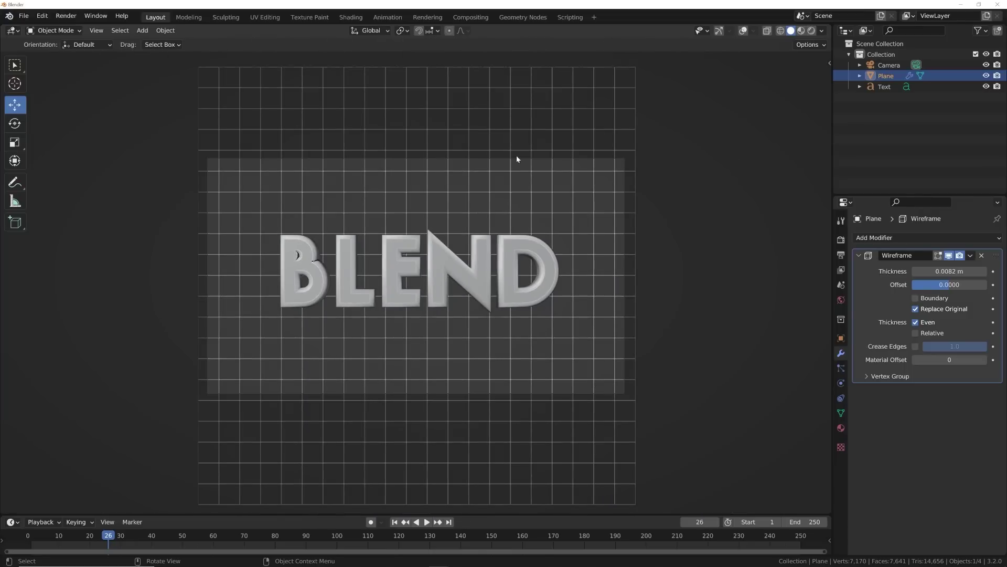
left_click(719, 31)
mouse_move(416, 248)
left_mouse_down()
mouse_move(417, 262)
mouse_move(417, 239)
left_mouse_up()
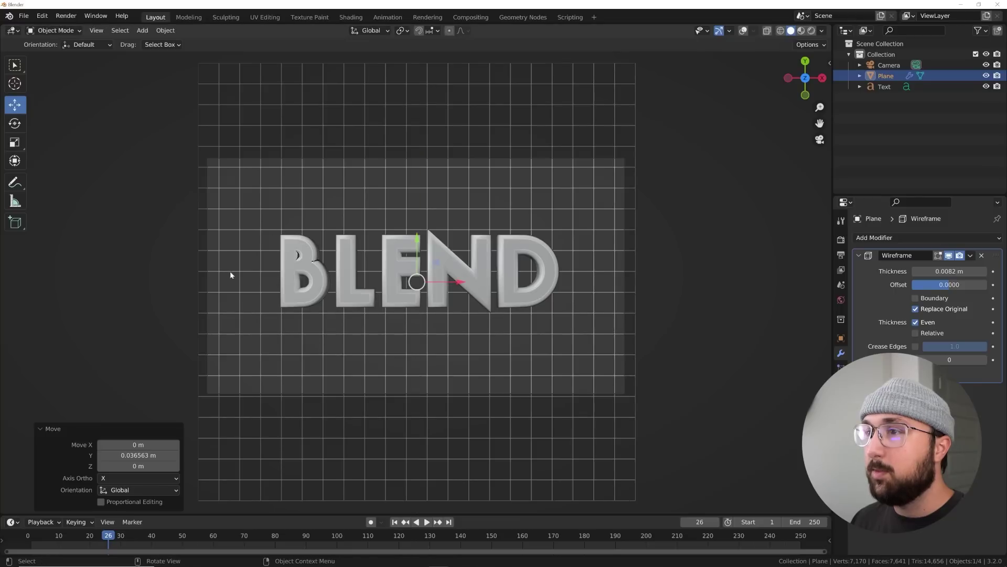
Step: In the Shading workspace, create a new material for the plane and delete its Principled BSDF node
left_click(350, 17)
left_click(266, 32)
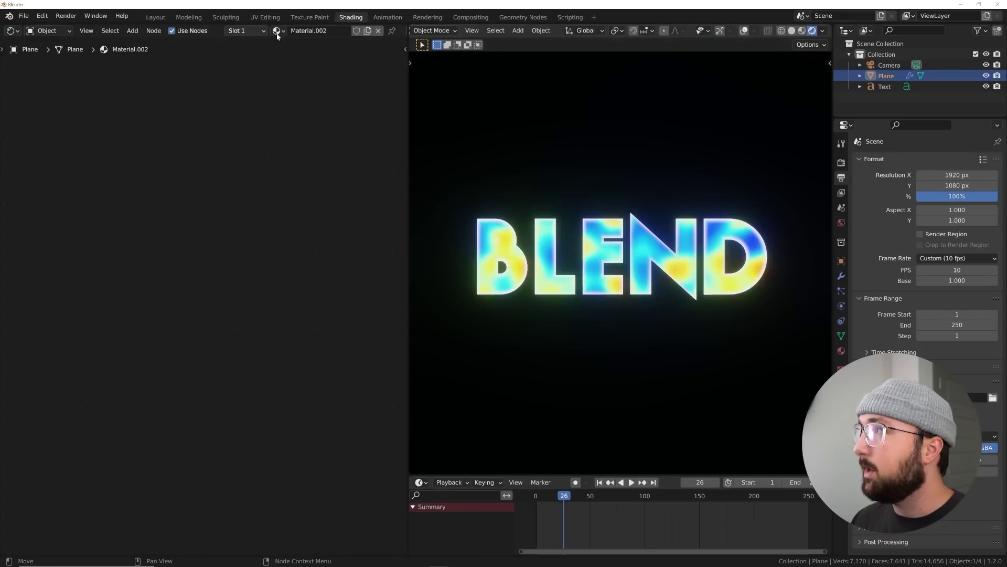
key("Home")
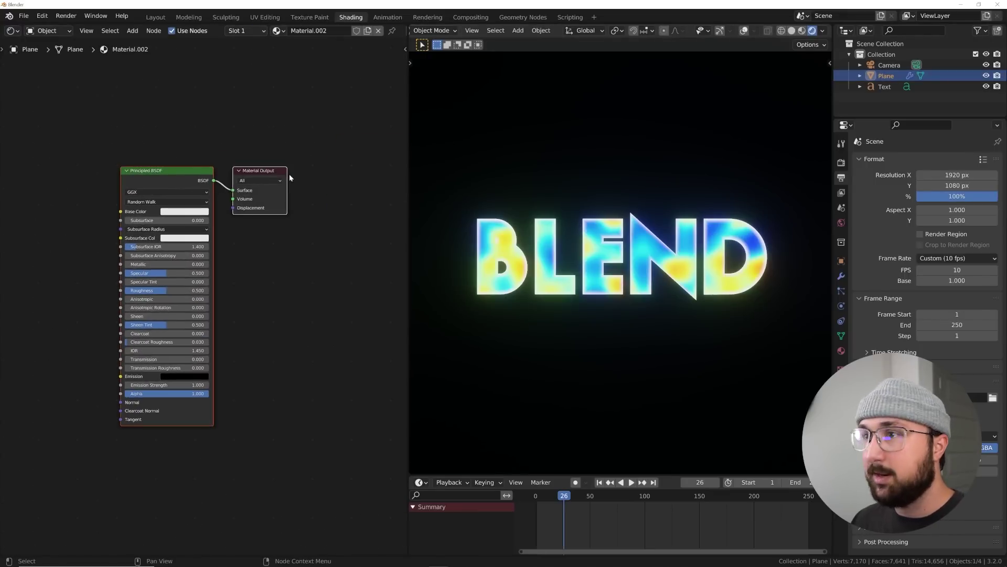
key("x")
Step: Add an Emission node to the plane's material and connect it to the Material Output's Surface
key("shift+a")
left_click(163, 179)
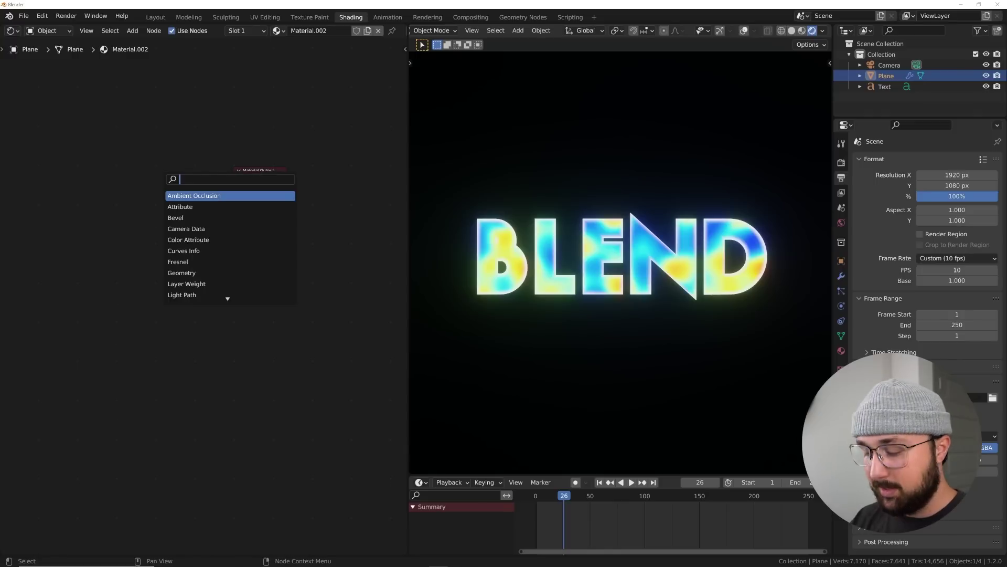
type("EM")
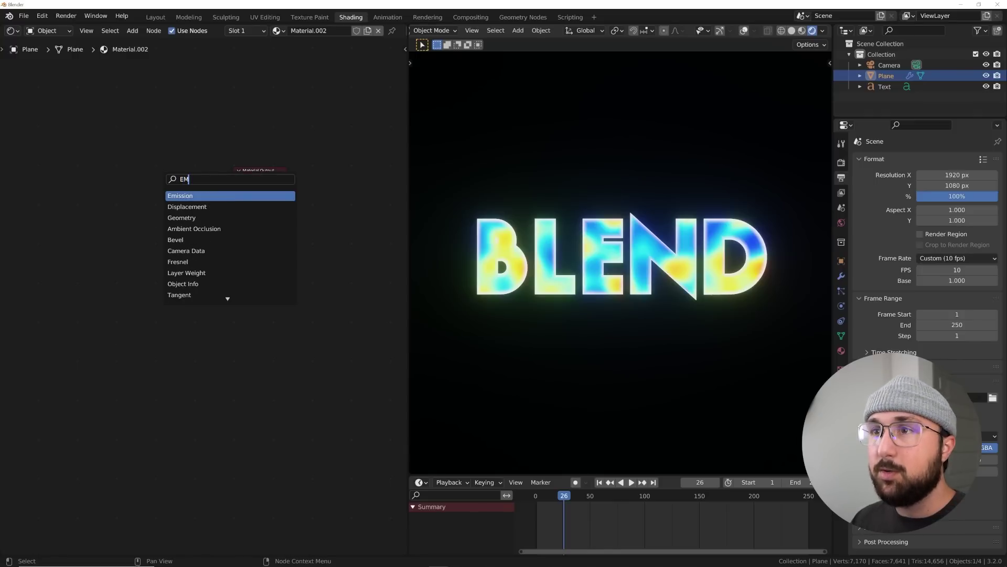
left_click(183, 196)
left_click(151, 185)
scroll(300, 244, "up", 8)
middle_click_drag(235, 201, 221, 325)
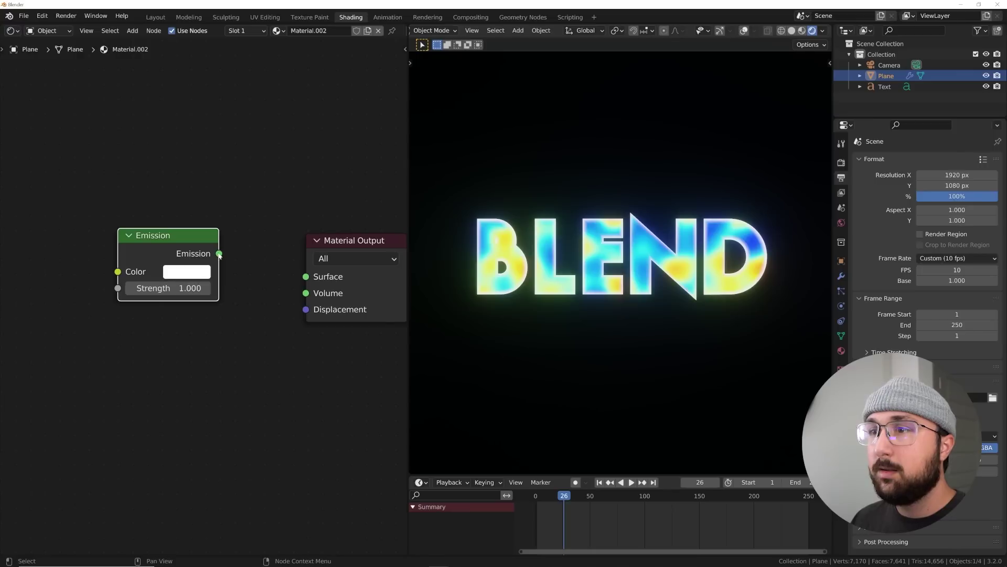
left_click_drag(310, 279, 307, 277)
middle_click_drag(207, 271, 276, 282)
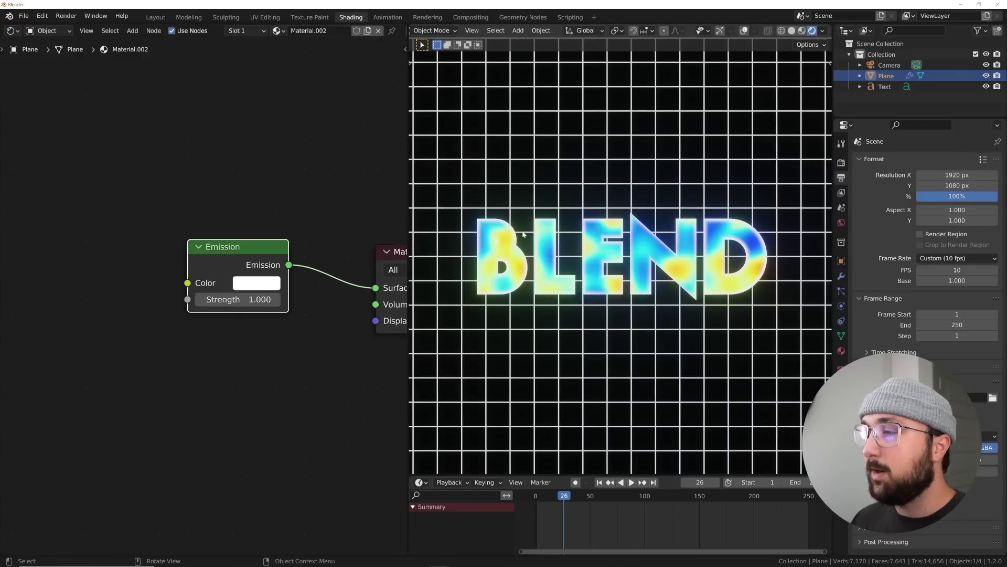
Step: Set the plane's Wireframe modifier thickness to 0.002 m and its material's Emission strength to 12.3
left_click(841, 279)
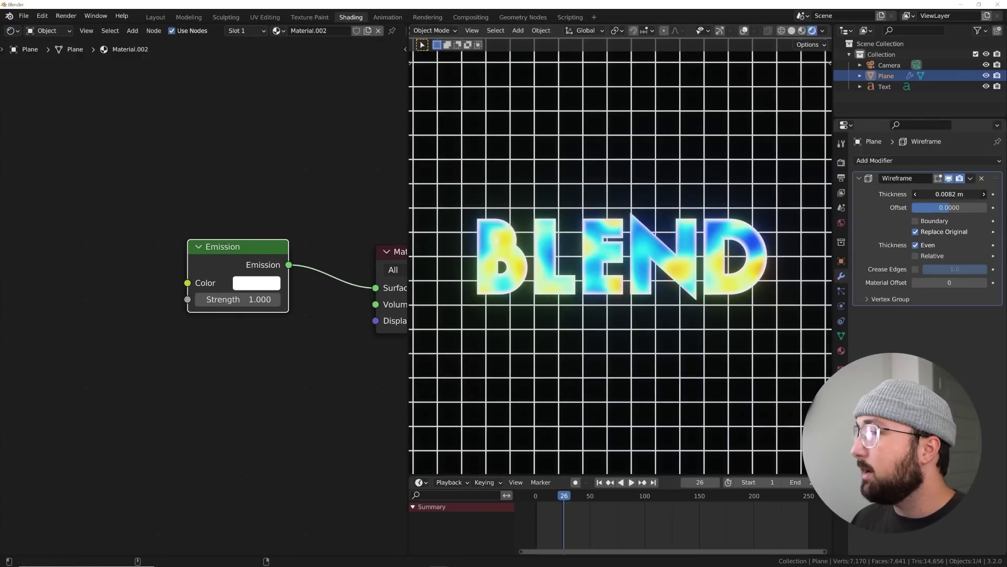
left_click_drag(950, 195, 918, 194)
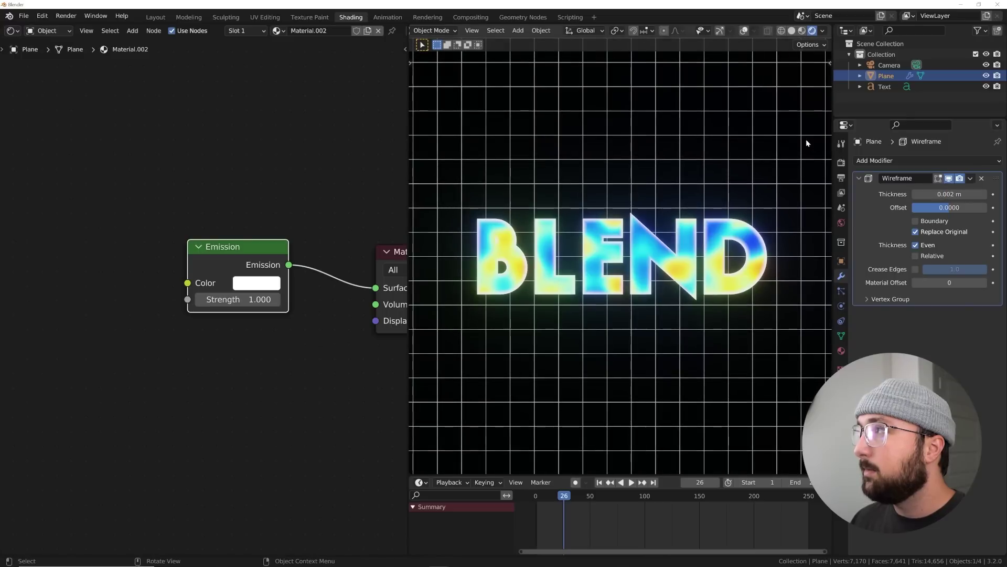
left_click_drag(255, 299, 304, 299)
Step: Add a ColorRamp node to the plane's material and connect its Color output to the Emission node's Color
middle_click_drag(249, 246, 310, 270)
key("shift+a")
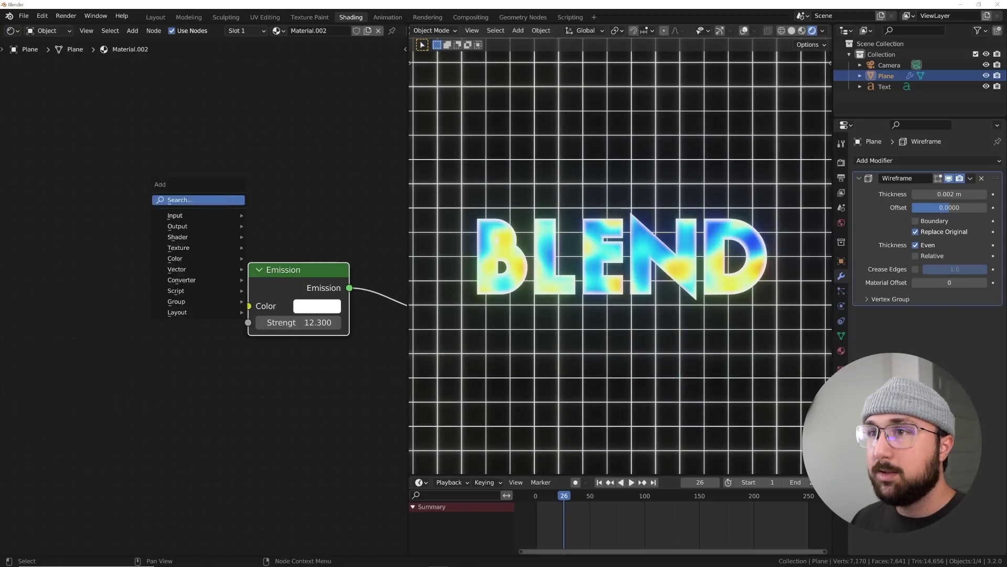
left_click(229, 198)
type("col")
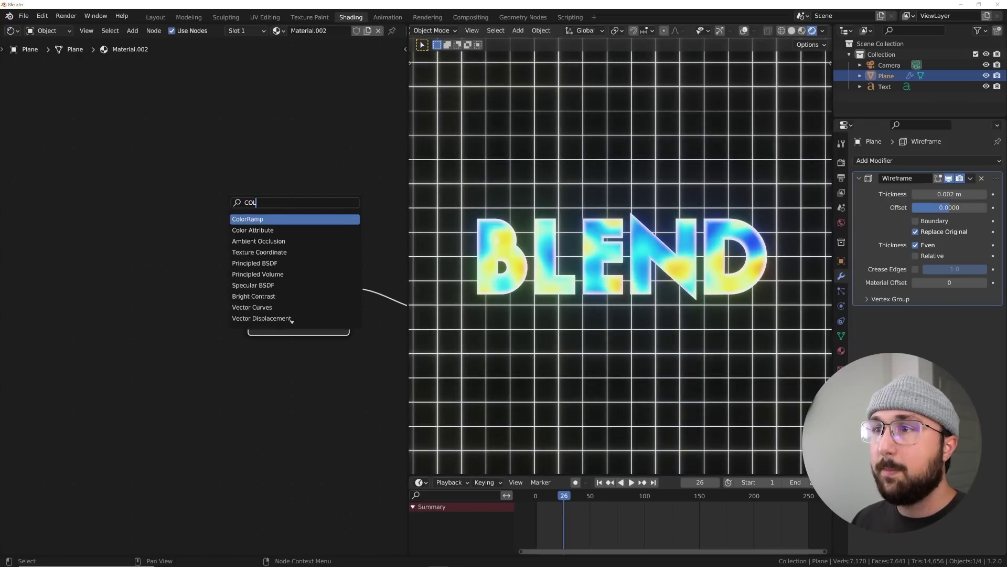
key("Return")
left_click(178, 254)
left_click_drag(239, 303, 248, 305)
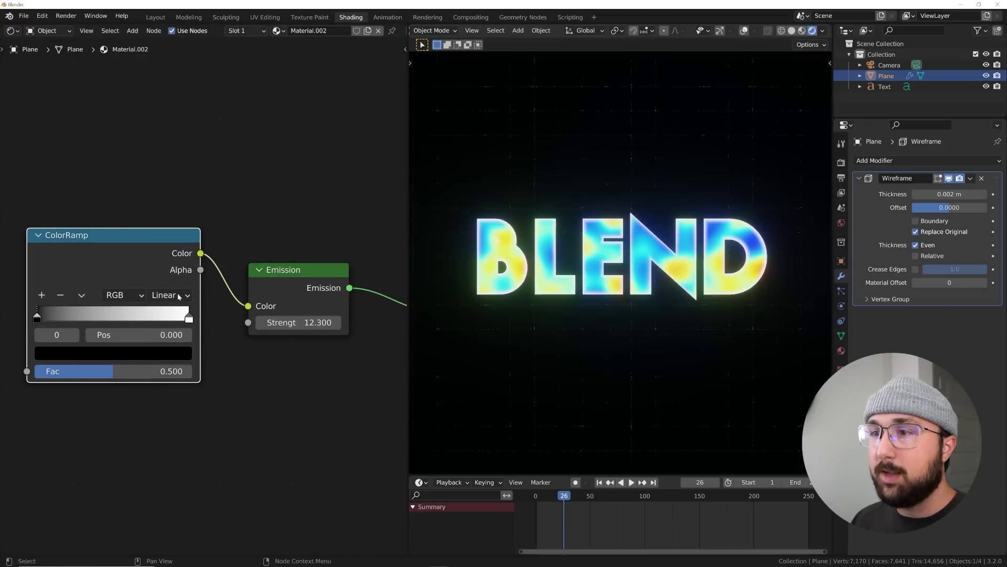
Step: Add a Gradient Texture node and place it ahead of the ColorRamp in the plane's material
middle_click_drag(47, 271, 224, 269)
key("shift+a")
left_click(197, 211)
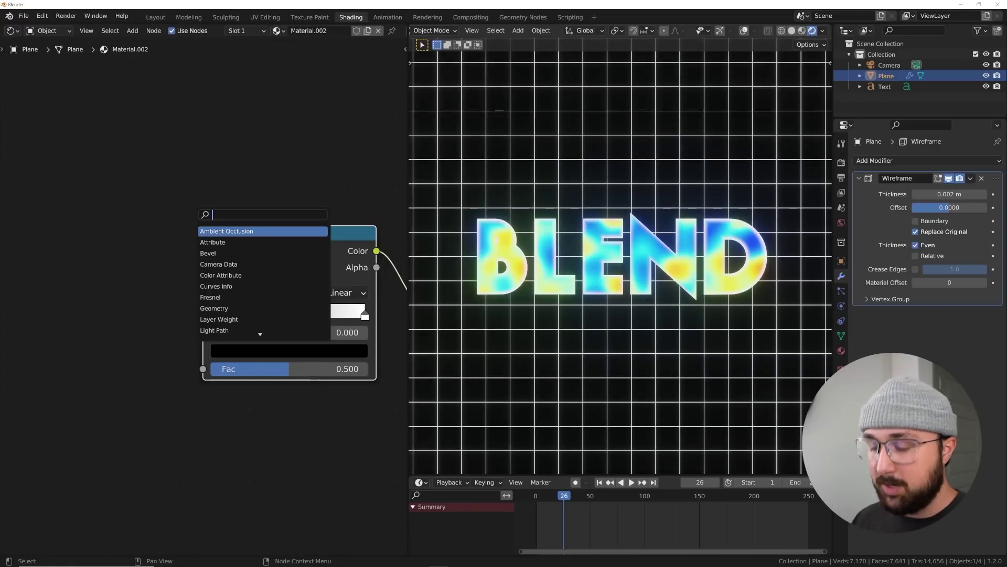
type("GRA")
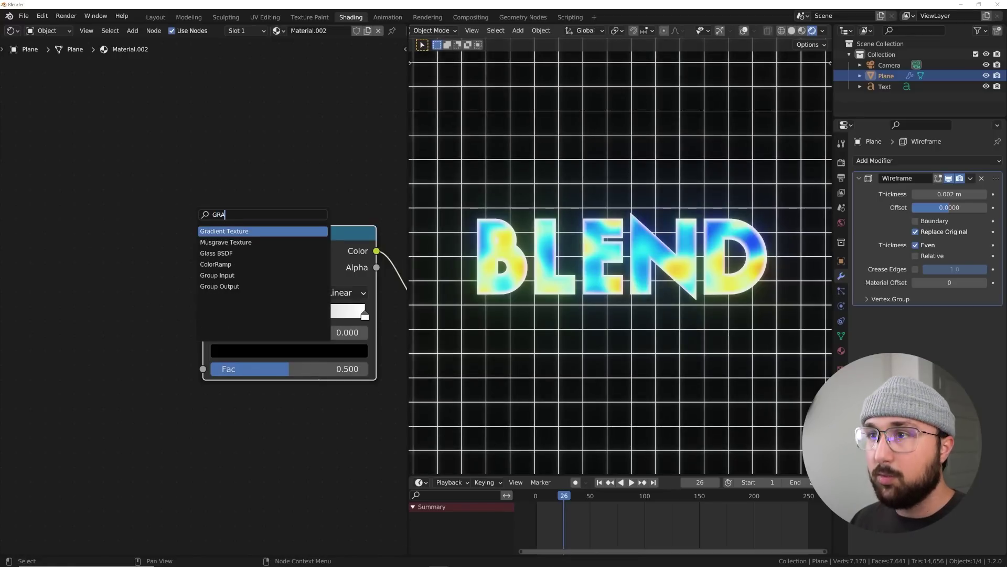
key("Return")
left_click(93, 296)
middle_click_drag(107, 278, 254, 241)
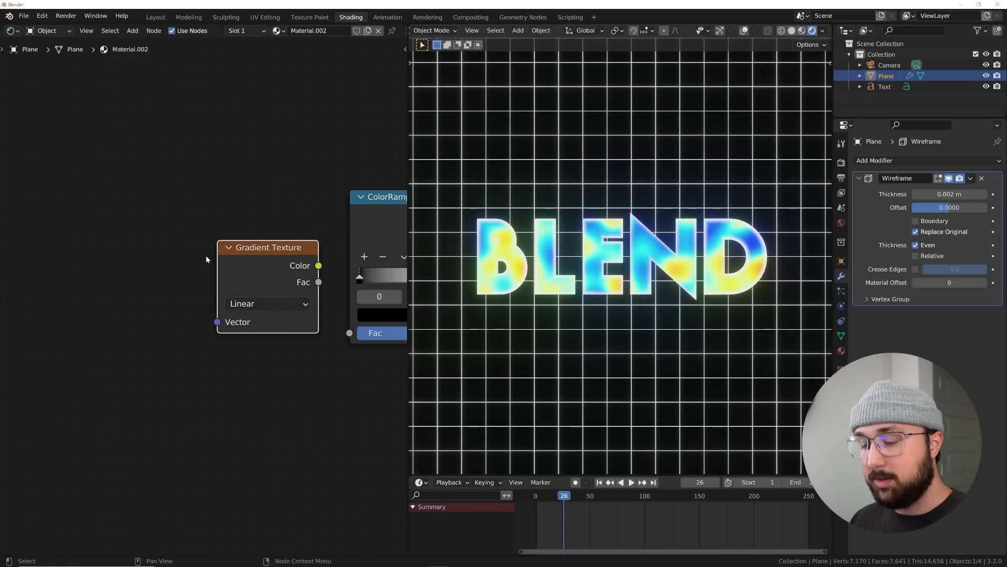
Step: Add Texture Coordinate and Mapping nodes to the Gradient Texture, and feed the mapping with Object coordinates
key("ctrl+t")
middle_click_drag(79, 314, 142, 273)
middle_click_drag(60, 279, 169, 273)
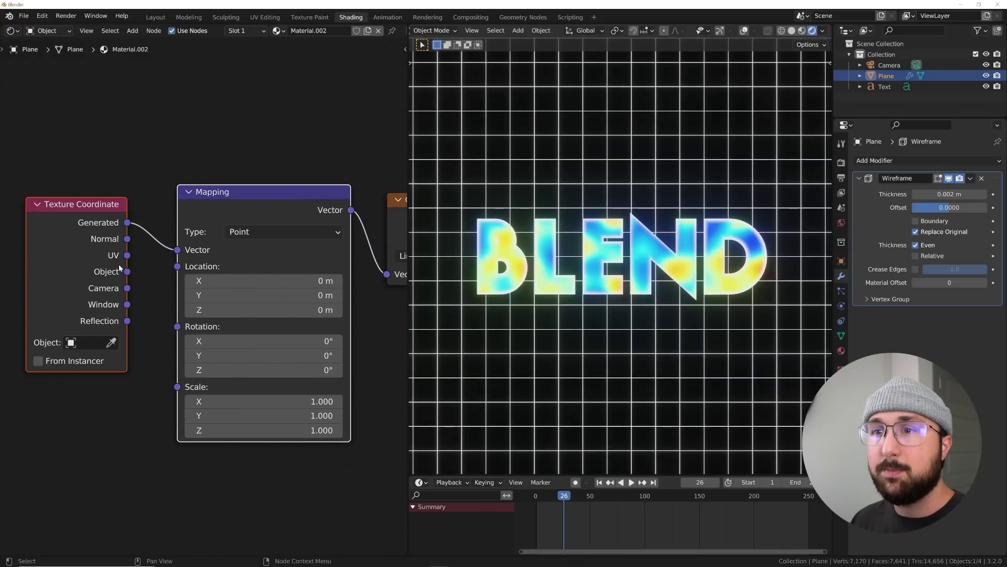
left_click_drag(128, 272, 177, 250)
Step: Connect the Gradient Texture's Color to the ColorRamp's Fac and set the gradient type to Spherical
middle_click_drag(362, 237, 215, 246)
mouse_move(344, 233)
left_mouse_down()
mouse_move(383, 280)
mouse_move(379, 295)
left_mouse_up()
middle_click_drag(407, 260, 356, 260)
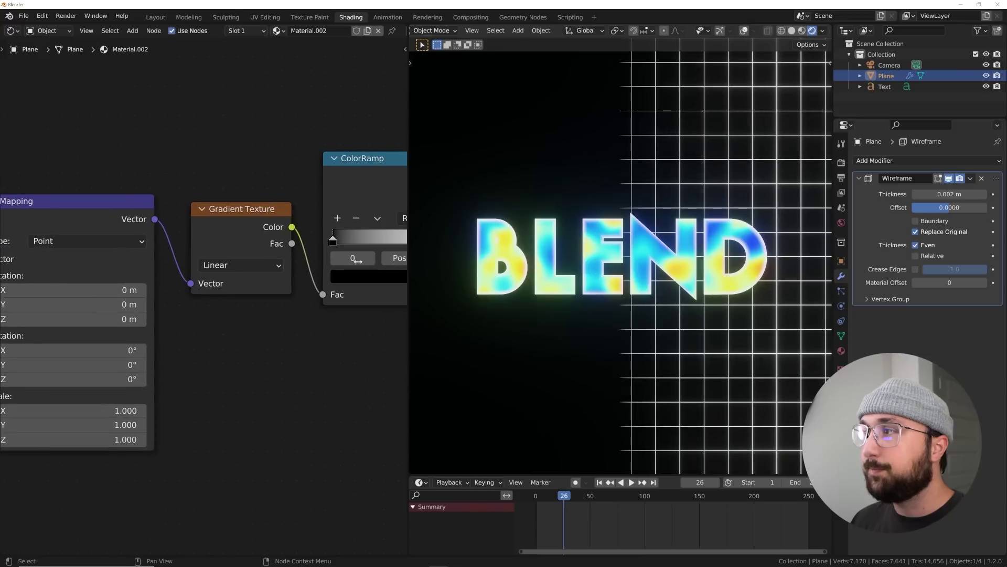
left_click(228, 267)
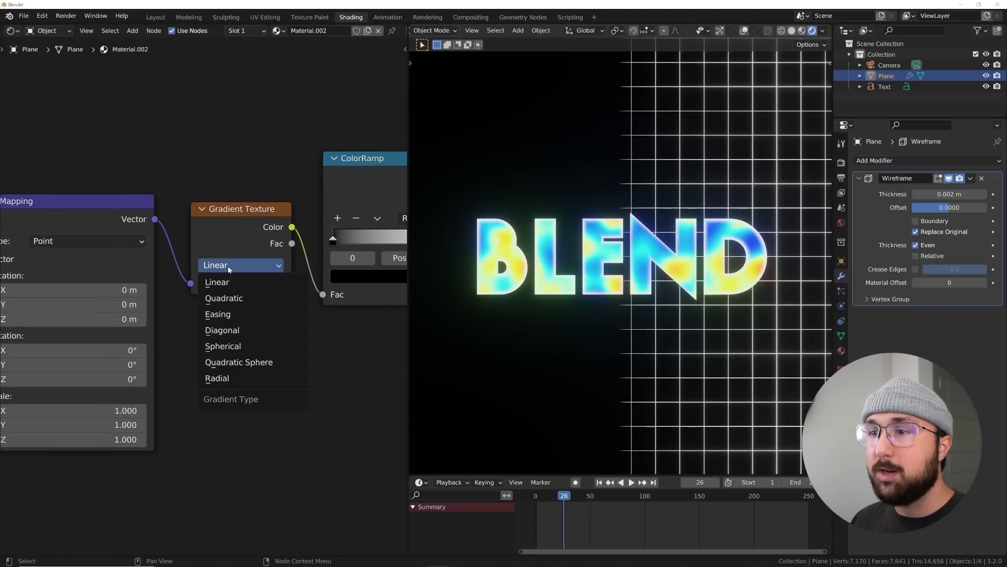
left_click(240, 343)
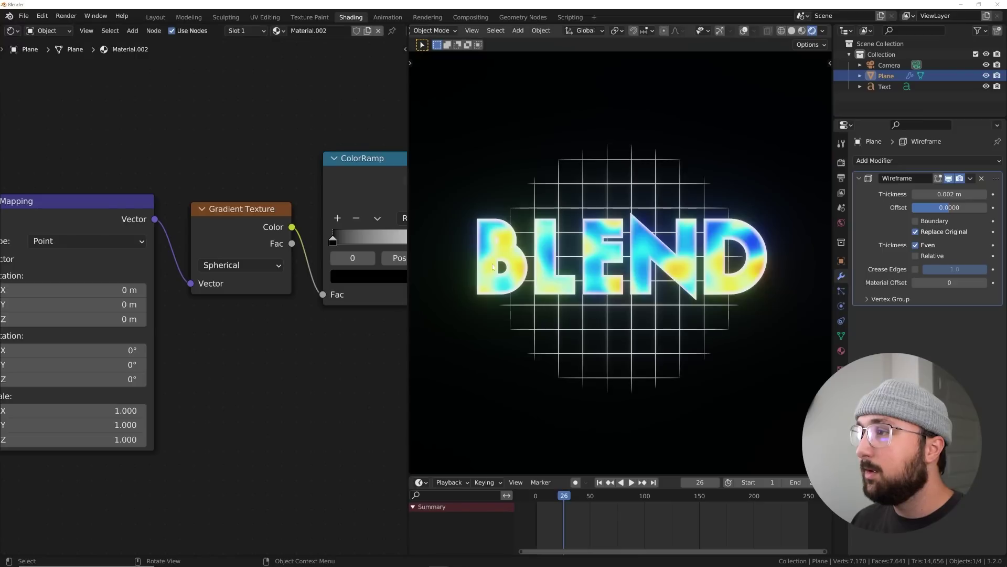
Step: Set the ColorRamp interpolation to B-Spline and move its black stop to position 0.811
middle_click_drag(317, 222, 180, 218)
left_click(336, 214)
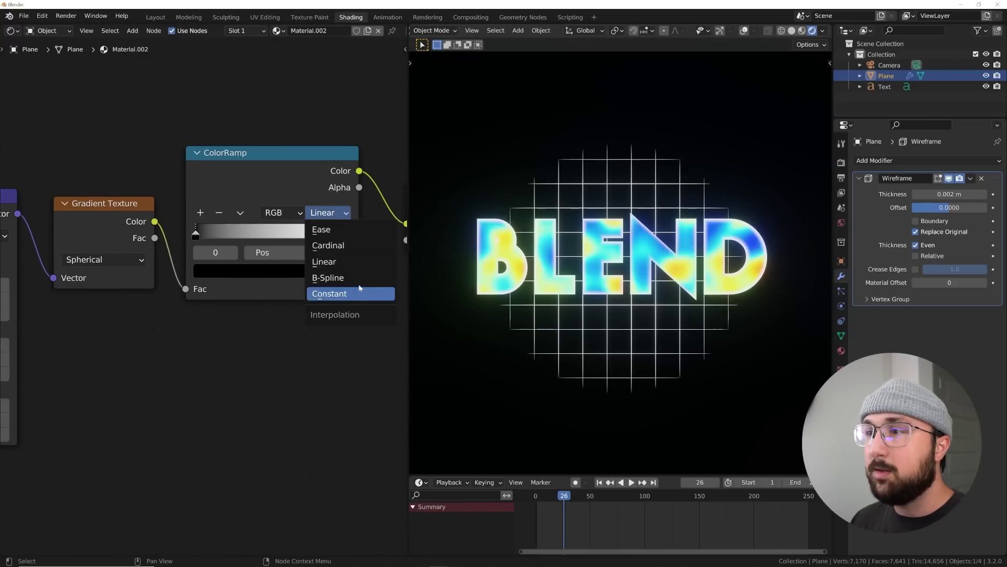
left_click(336, 277)
scroll(273, 247, "down", 2)
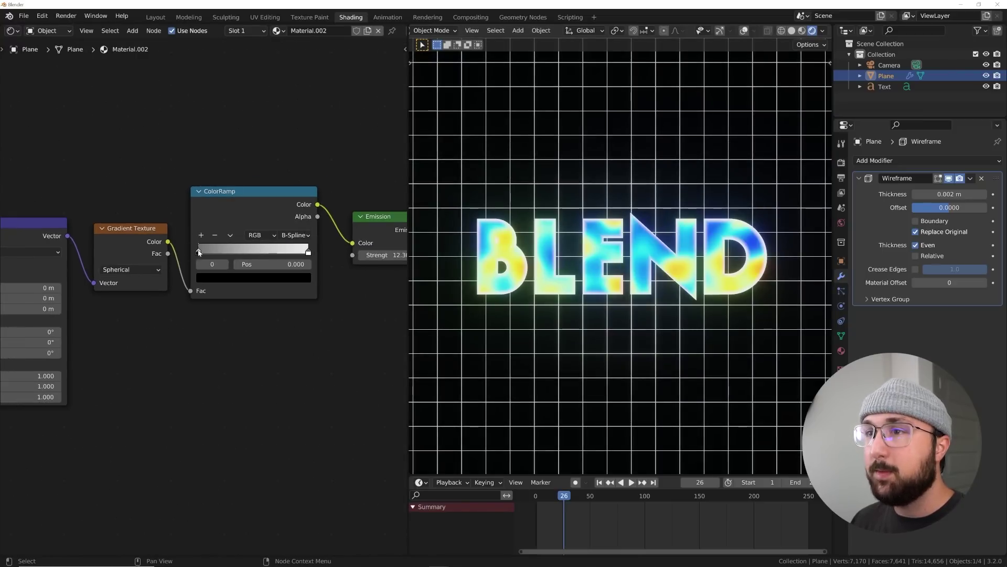
left_click_drag(199, 253, 297, 256)
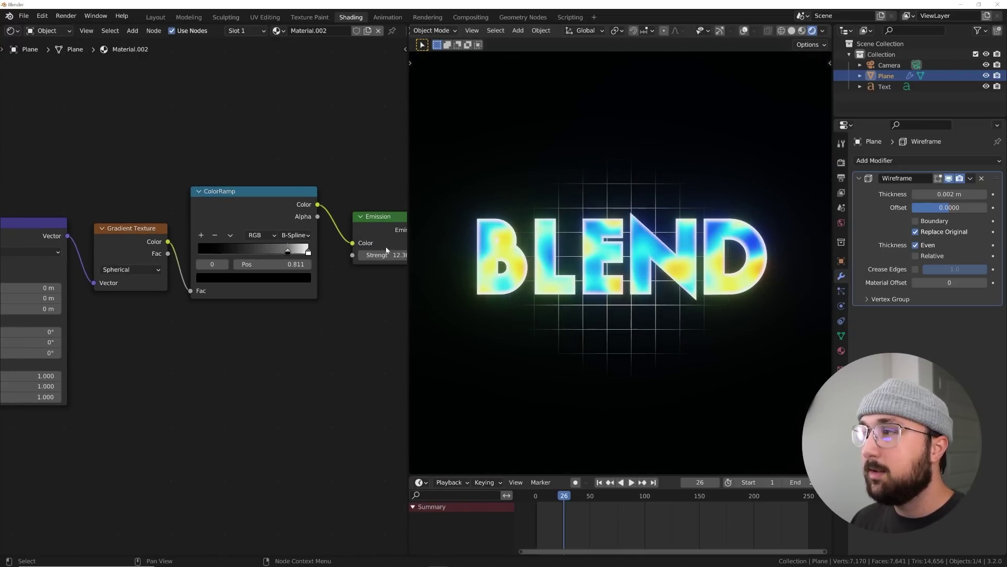
Step: Set the Mapping node's scale to 0.6 on all three axes to enlarge the circular grid fade
scroll(664, 141, "up", 2)
middle_click_drag(190, 307, 377, 276)
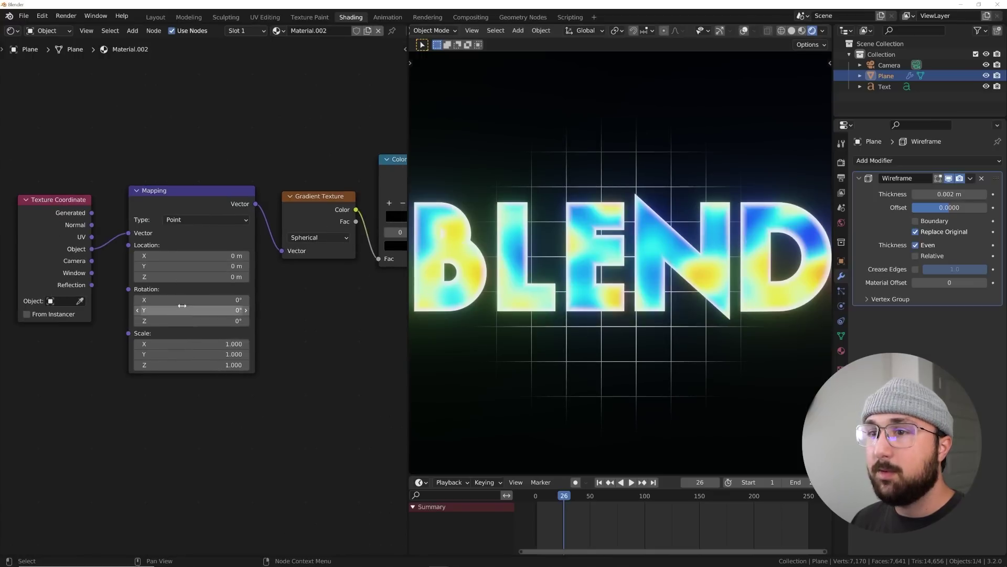
left_click_drag(192, 344, 170, 344, "ctrl")
scroll(694, 239, "down", 4)
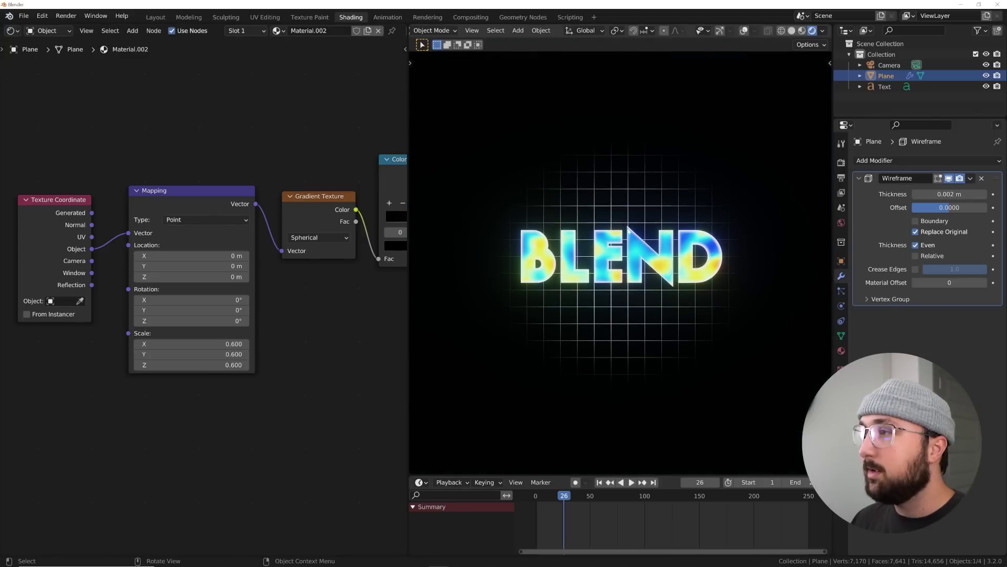
left_click_drag(220, 343, 388, 344)
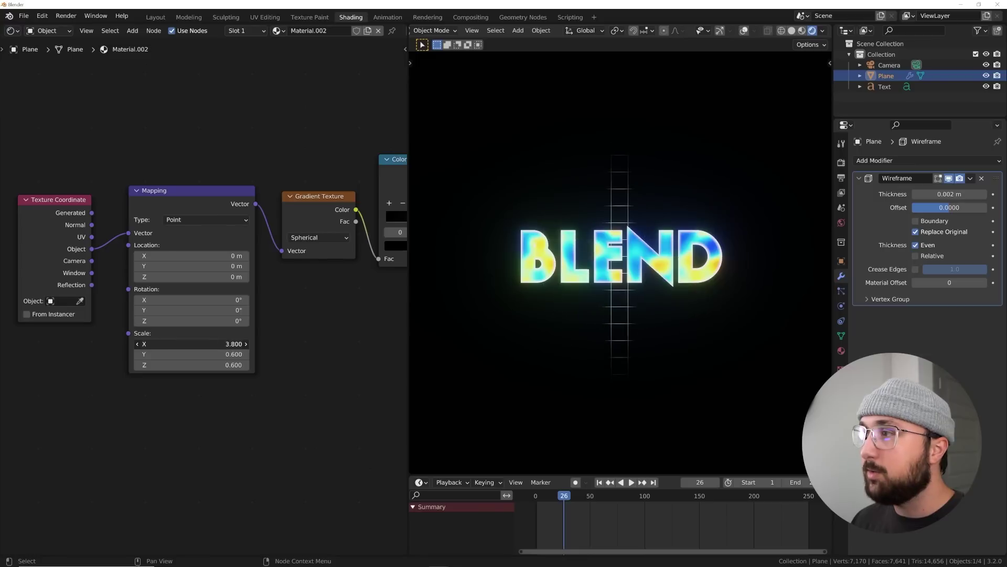
right_click(220, 344)
left_click_drag(215, 354, 386, 354)
right_click(217, 354)
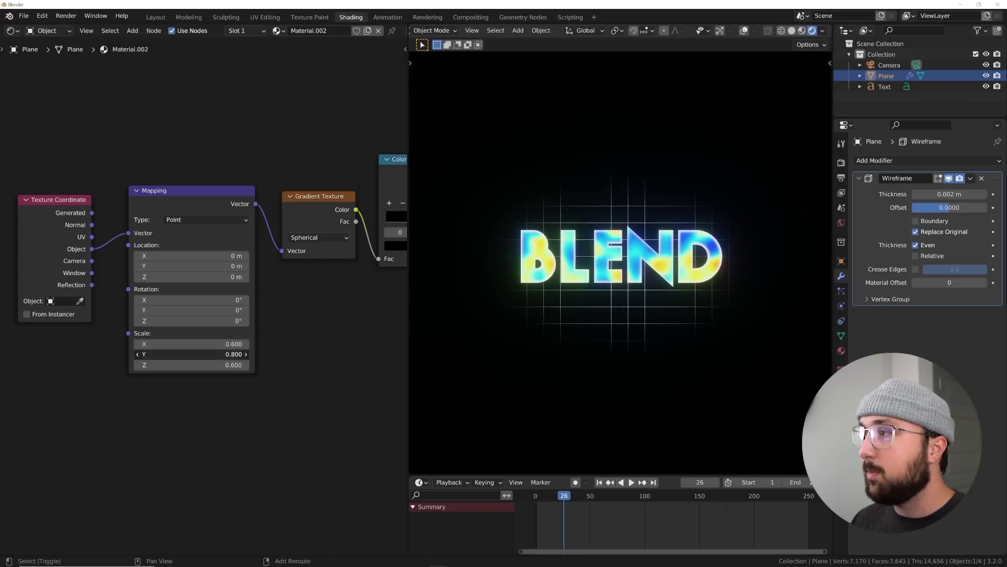
Step: Set the Mapping node's Y scale to 0.83 and the Emission strength to 23.5
left_click_drag(223, 354, 238, 354, "shift")
scroll(620, 262, "up", 2)
middle_click_drag(239, 246, 2, 245)
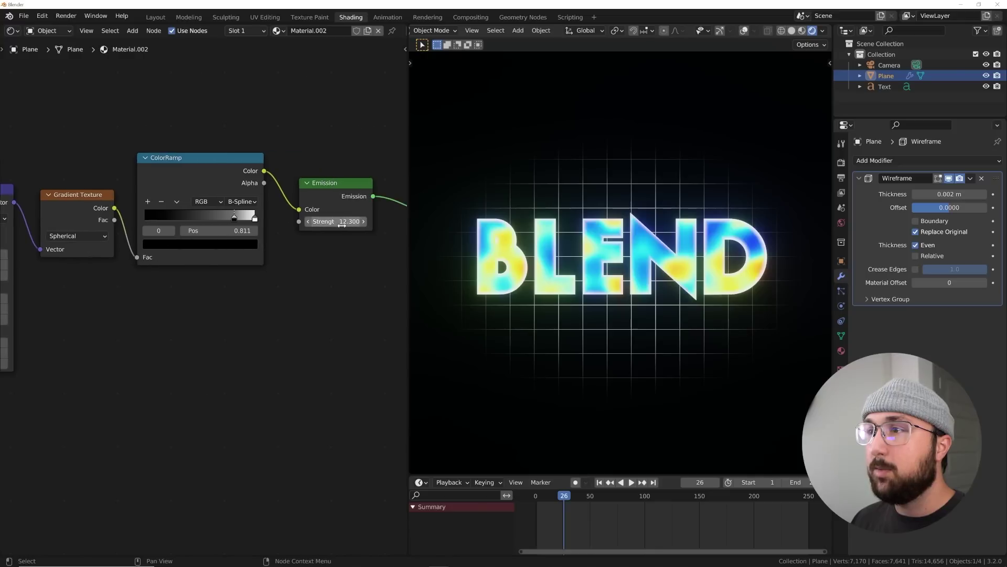
mouse_move(329, 221)
left_mouse_down()
mouse_move(377, 221)
mouse_move(294, 221)
mouse_move(348, 222)
left_mouse_up()
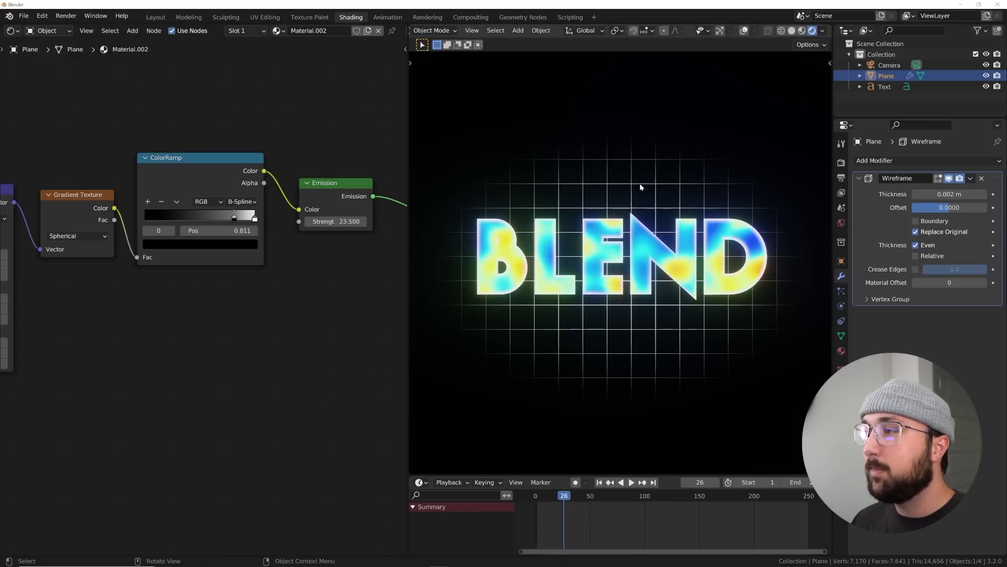
Step: Set the Mapping node's Y location to -0.03 m to shift the spherical gradient
middle_click_drag(21, 249, 219, 252)
mouse_move(180, 267)
left_mouse_down()
mouse_move(220, 267)
mouse_move(161, 265)
mouse_move(177, 267)
left_mouse_up()
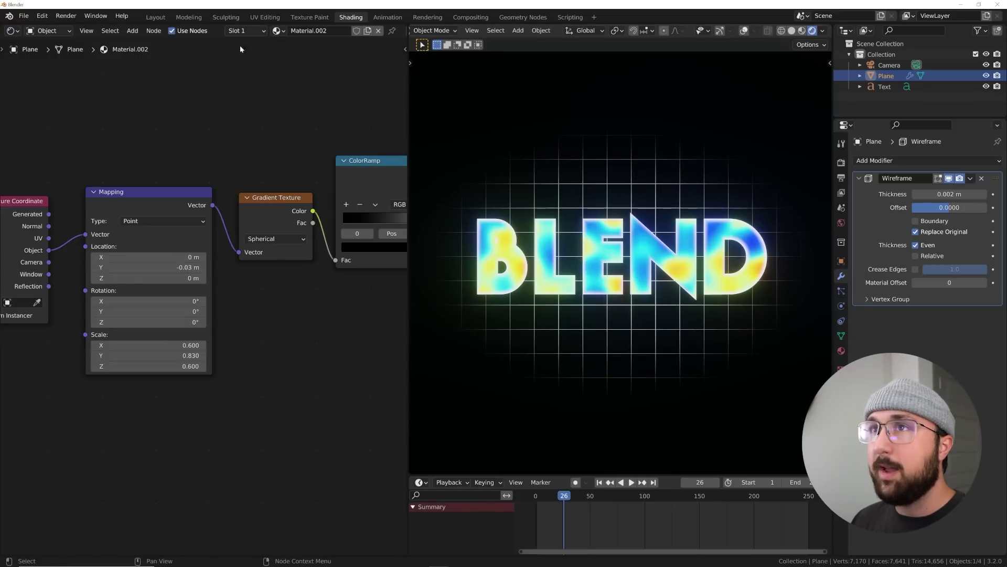
Step: In the Layout workspace, show the camera view with rendered shading and hide the viewport gizmos
left_click(155, 16)
left_click(812, 30)
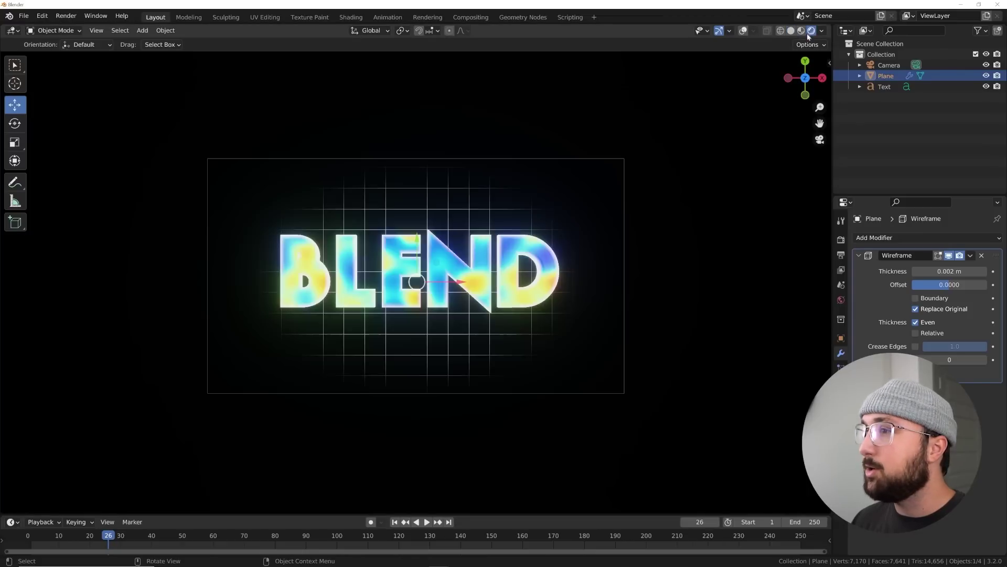
key("Home")
left_click(719, 31)
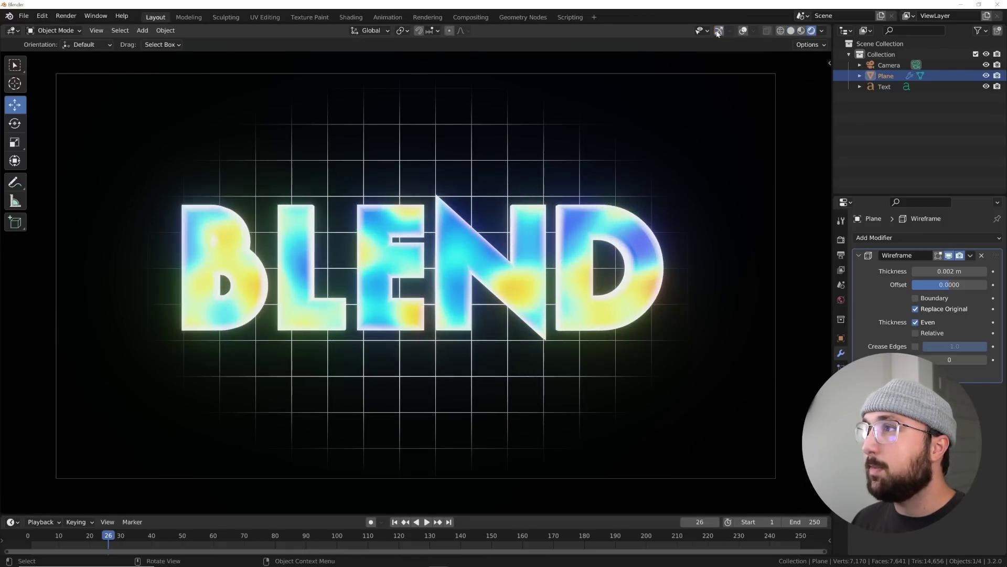
Step: Move the camera back along Z to about 5.71 m and shift it about 0.046 m along Y
scroll(490, 202, "down", 3)
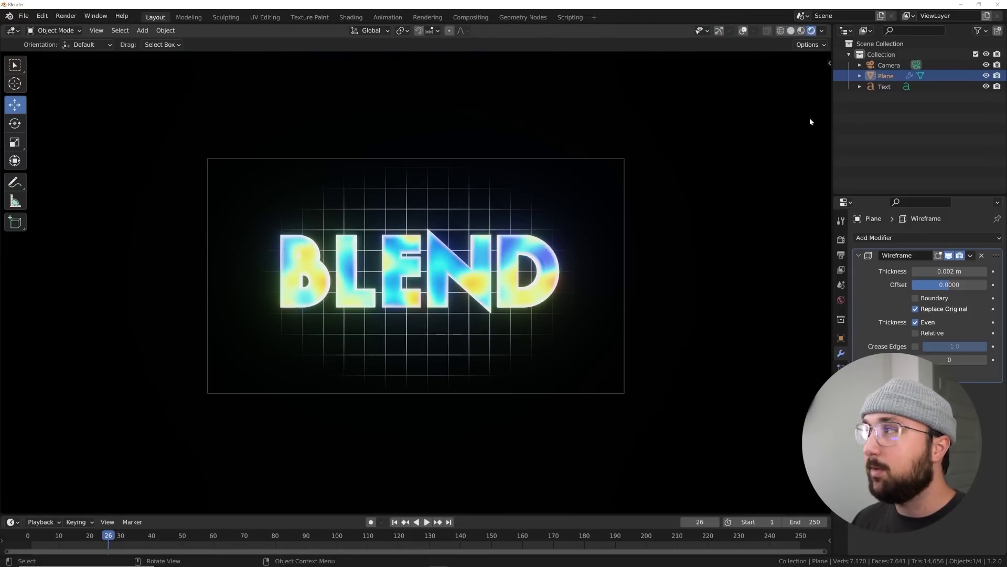
left_click(888, 65)
key("g")
key("z")
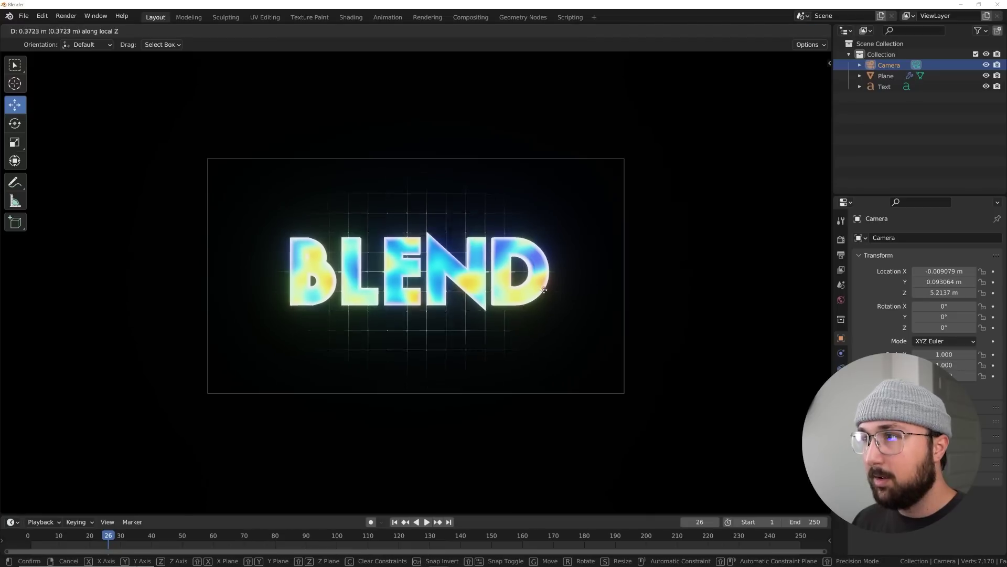
left_click(541, 303)
key("g")
key("y")
left_click(542, 298)
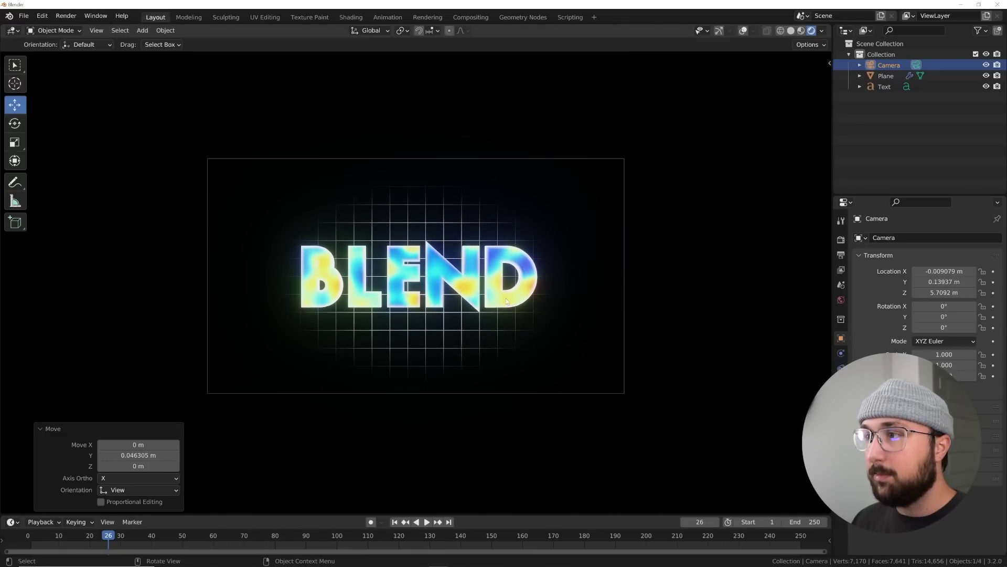
Step: Play the animation in the camera view to review the glowing text and grid, stopping at frame 53
key("Home")
key("space")
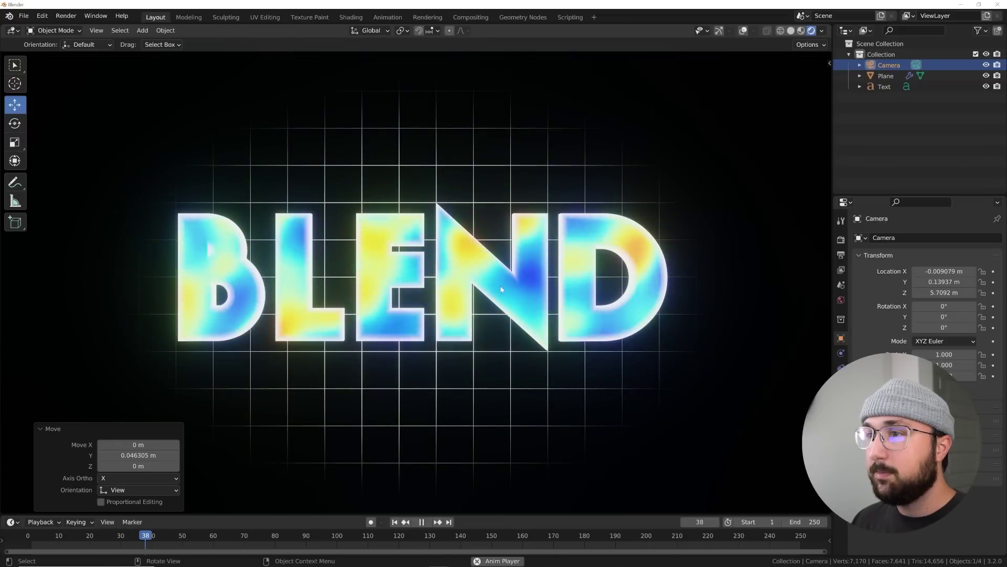
scroll(499, 283, "down", 2)
key("space")
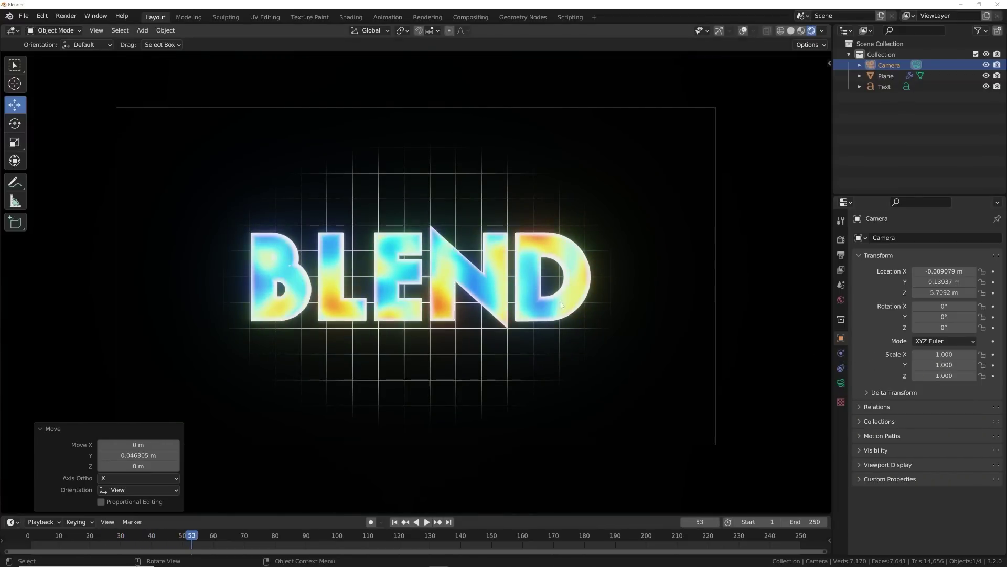
Step: In the render settings, set the Bloom intensity to 0.1 and its radius to 6.328
left_click(566, 309, "shift")
left_click(841, 240)
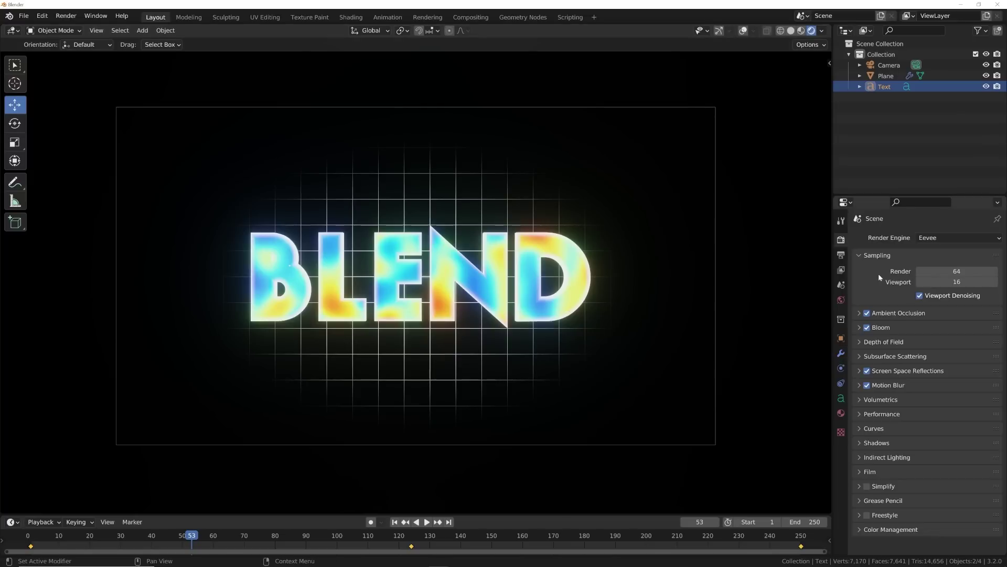
left_click(880, 328)
left_click_drag(949, 392, 989, 393)
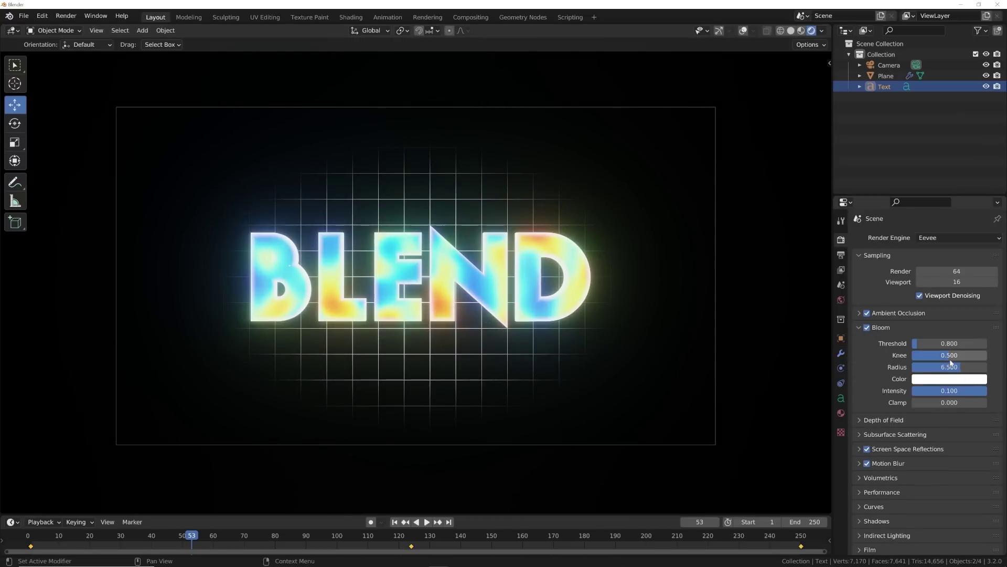
left_click_drag(950, 367, 924, 368)
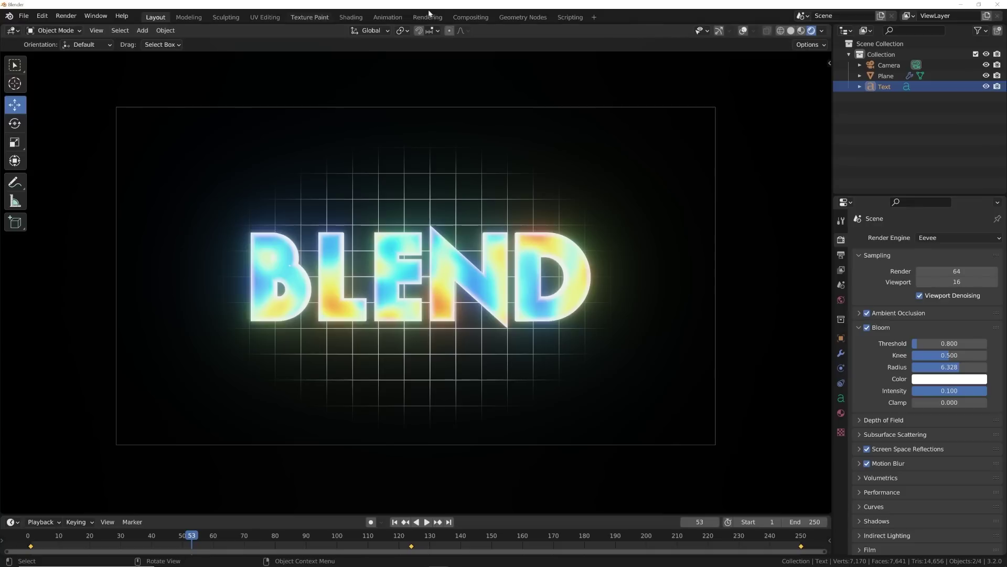
Step: Render the current frame as a still image and close the render window
left_click(58, 16)
left_click(79, 27)
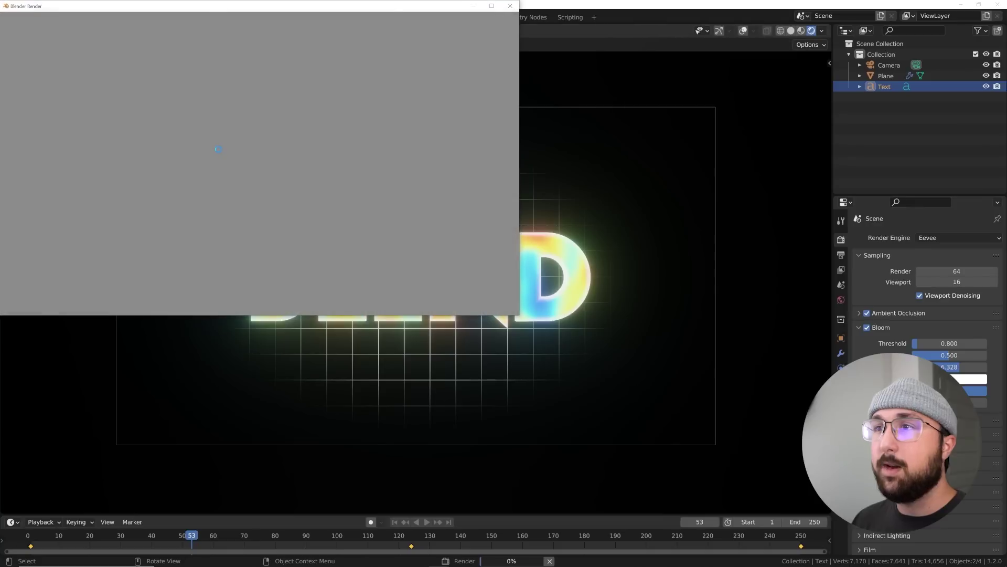
left_click(510, 6)
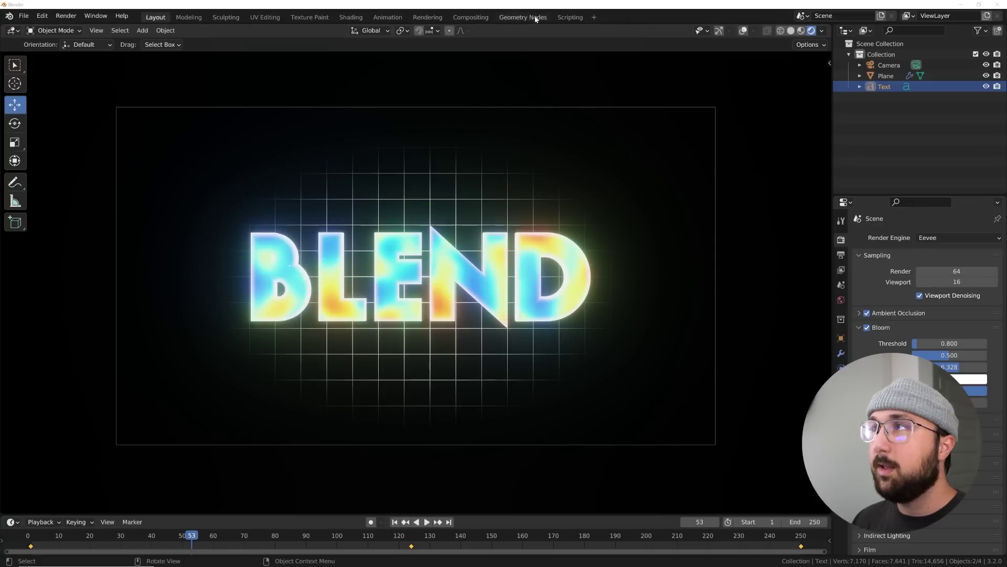
Step: Enable Use Nodes for the scene in the Compositing workspace
left_click(470, 17)
left_click(120, 31)
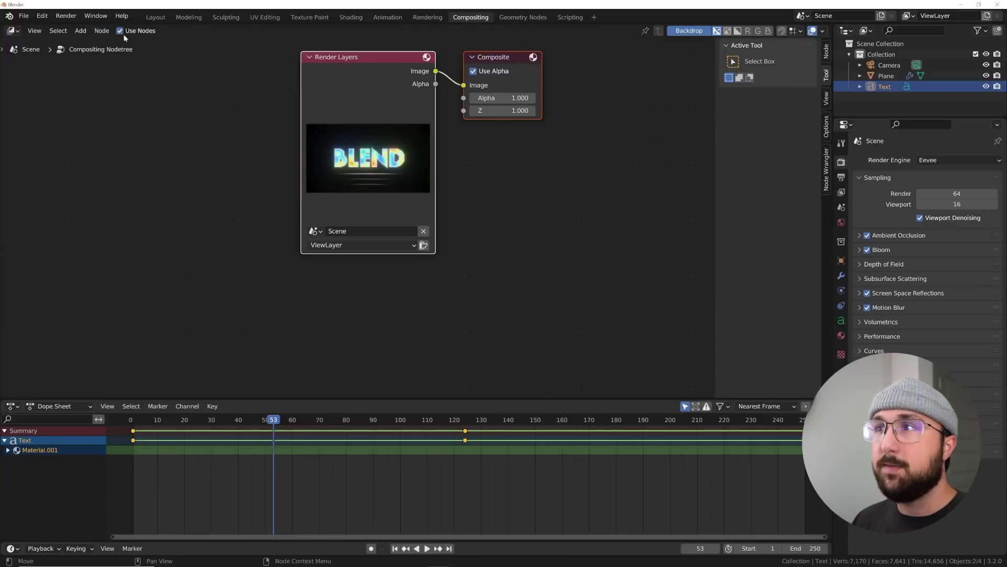
Step: Add a Viewer node to the compositor and connect the Render Layers image to it
key("shift+a")
left_click(503, 152)
type("VIE")
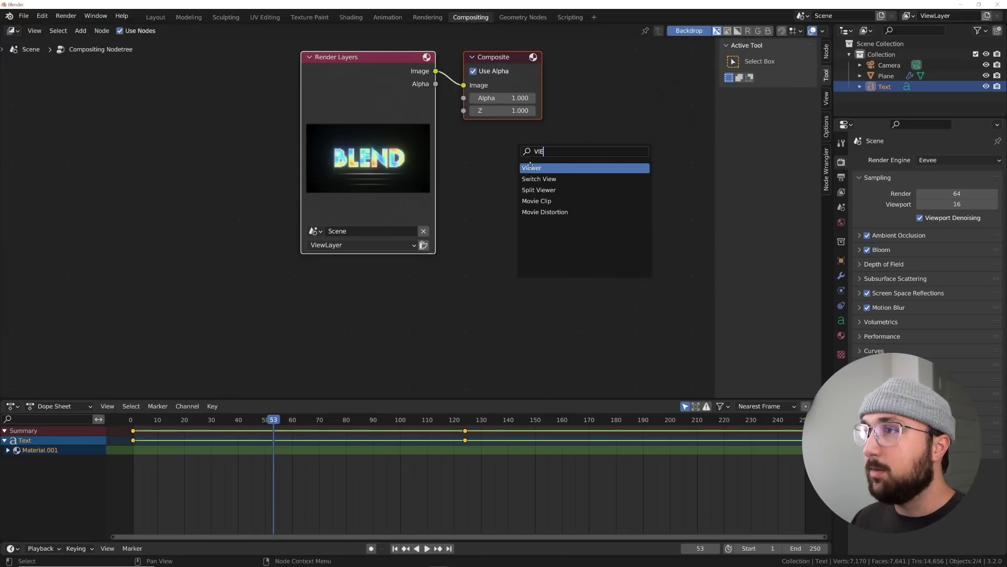
left_click(531, 167)
left_click(540, 169)
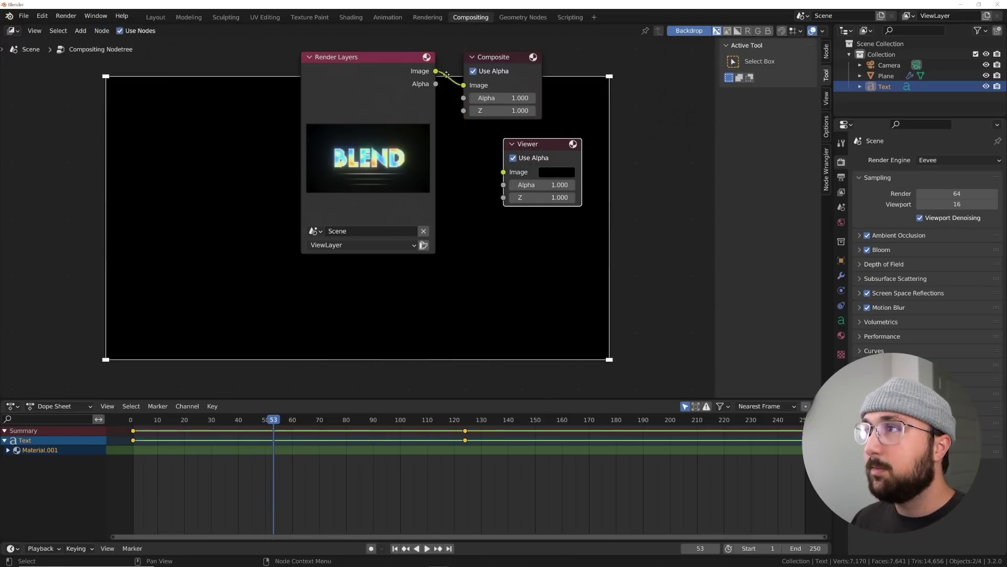
key("v")
key("v")
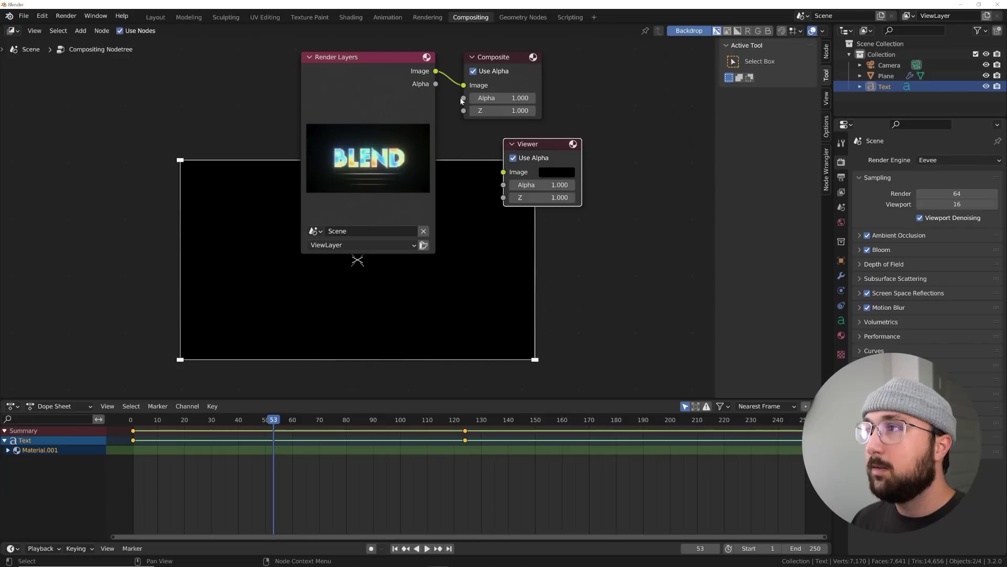
left_click_drag(436, 72, 504, 172)
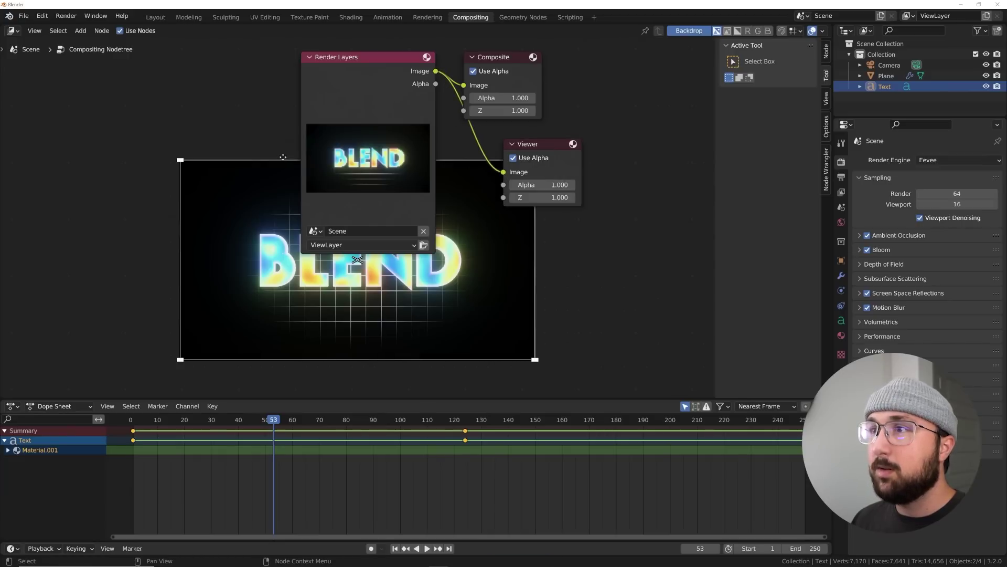
Step: Enlarge the backdrop, move the Render Layers node clear, and route its image through one shared reroute point to Composite and Viewer
key("alt+v")
key("alt+v")
key("alt+v")
left_click_drag(373, 72, 119, 132)
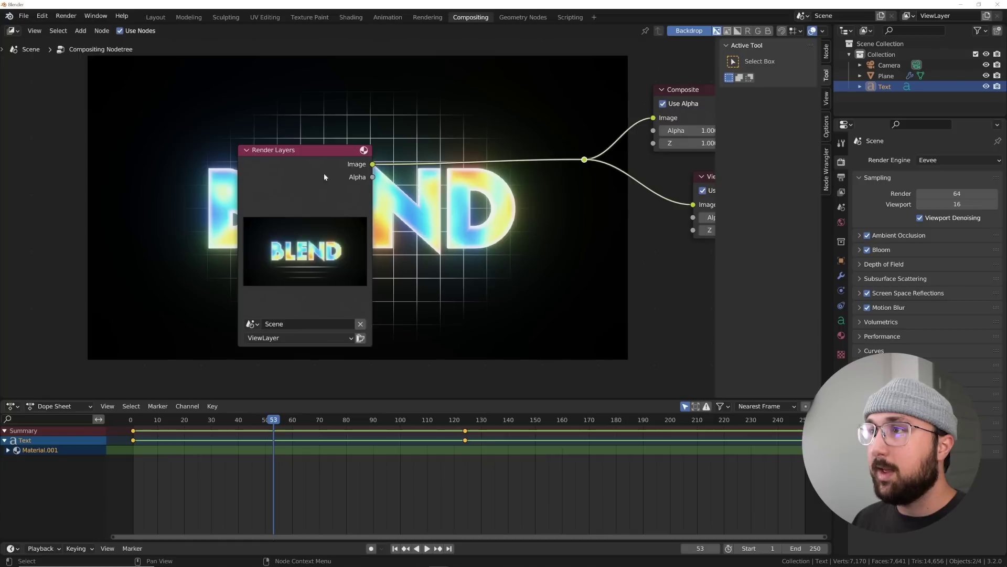
left_click_drag(324, 173, 92, 171)
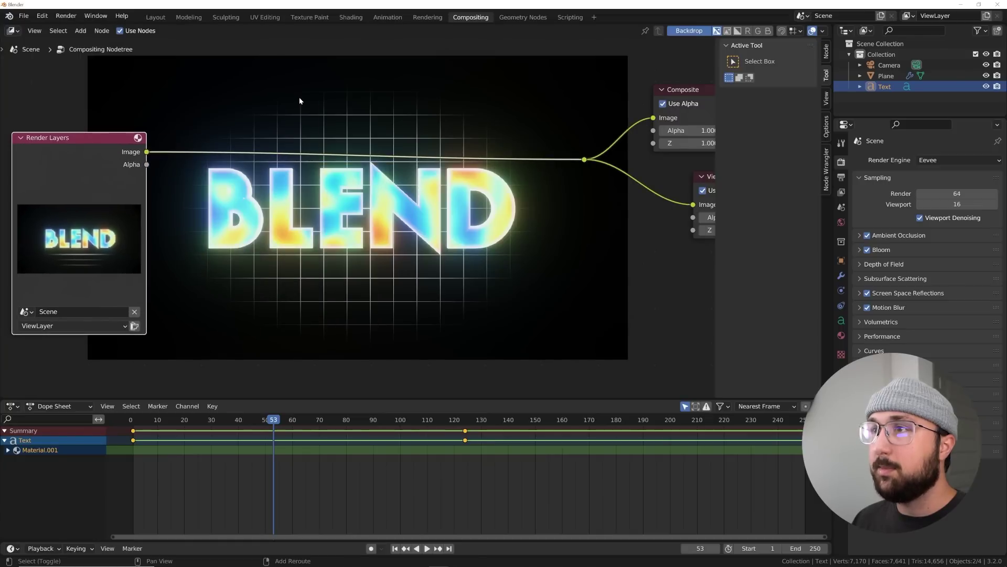
Step: Insert a Lens Distortion node after Render Layers, with Jitter enabled and Dispersion set to 0.2
key("shift+a")
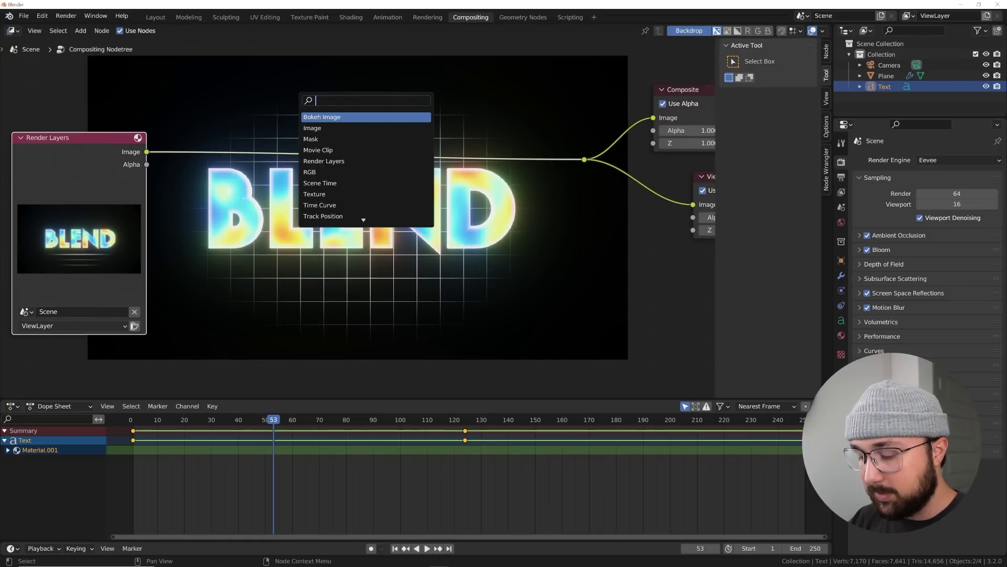
type("LEN")
key("Return")
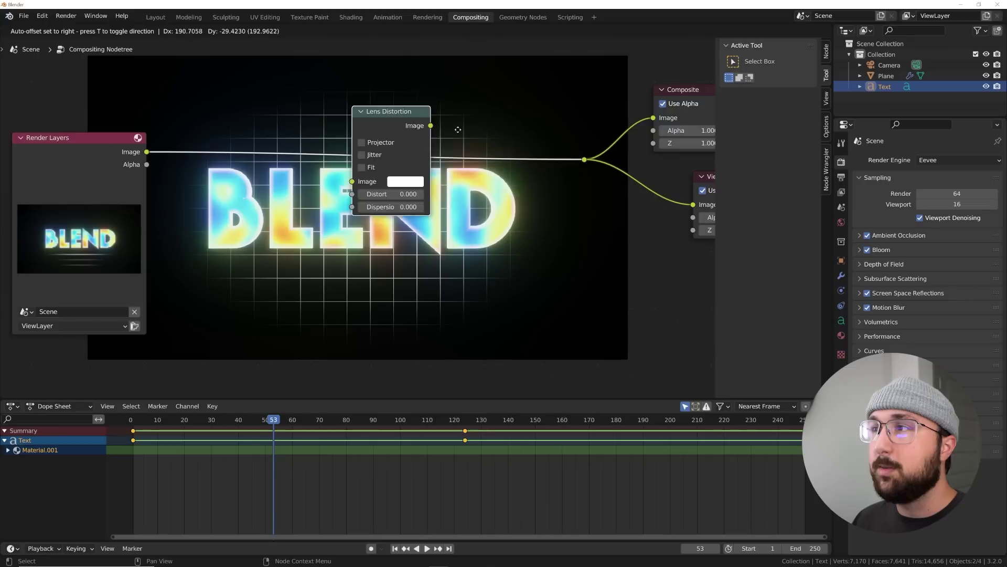
left_click(195, 162)
middle_click_drag(277, 167, 423, 163)
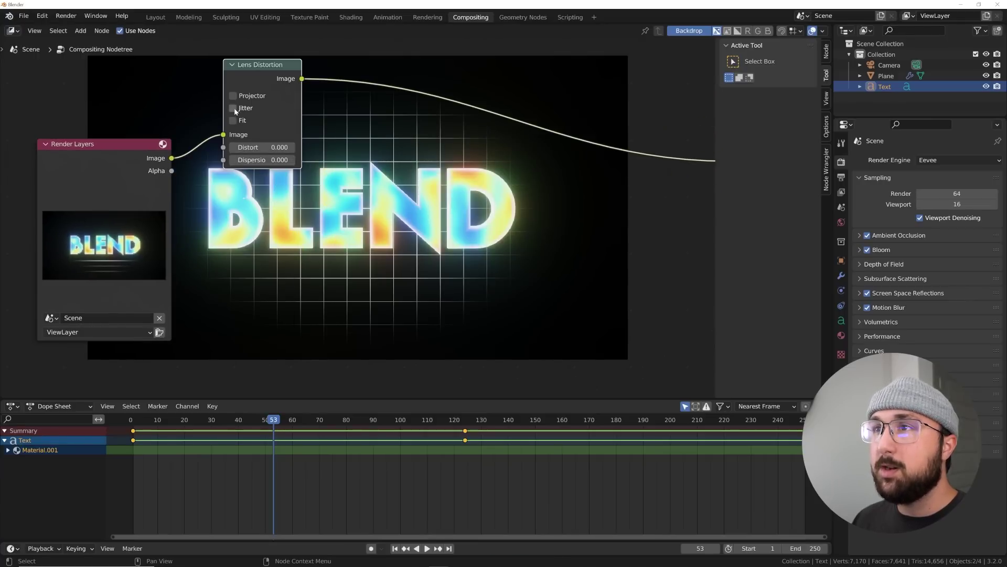
left_click(292, 160)
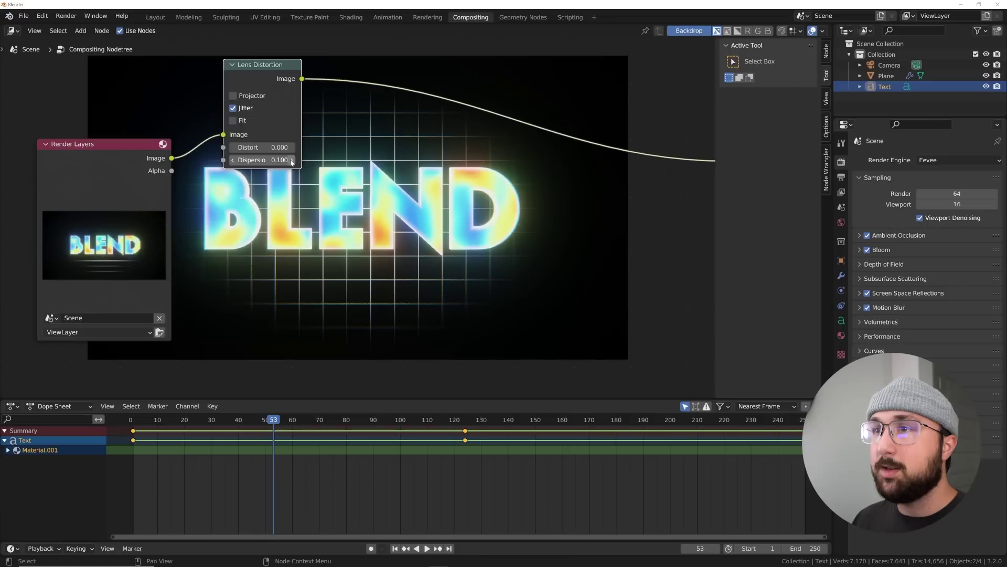
left_click(292, 160)
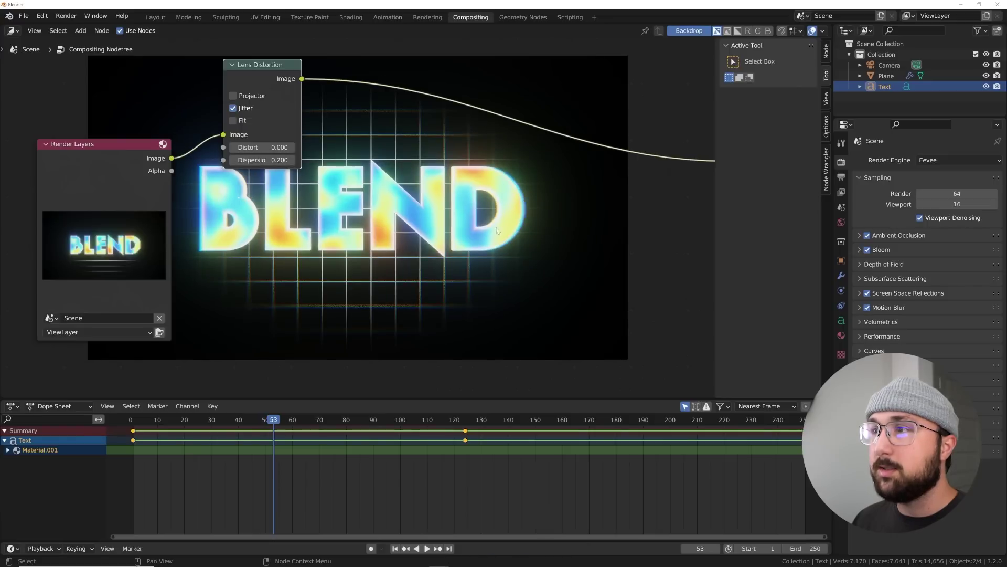
Step: Zoom the backdrop in to inspect the distortion closely, and settle its zoom at 1.44
left_click(826, 98)
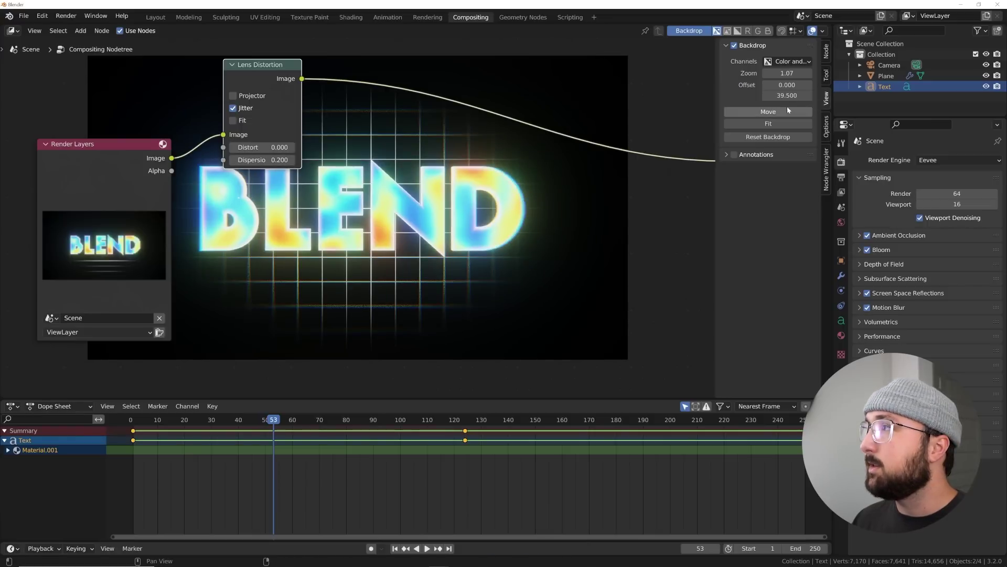
left_click_drag(787, 73, 839, 73)
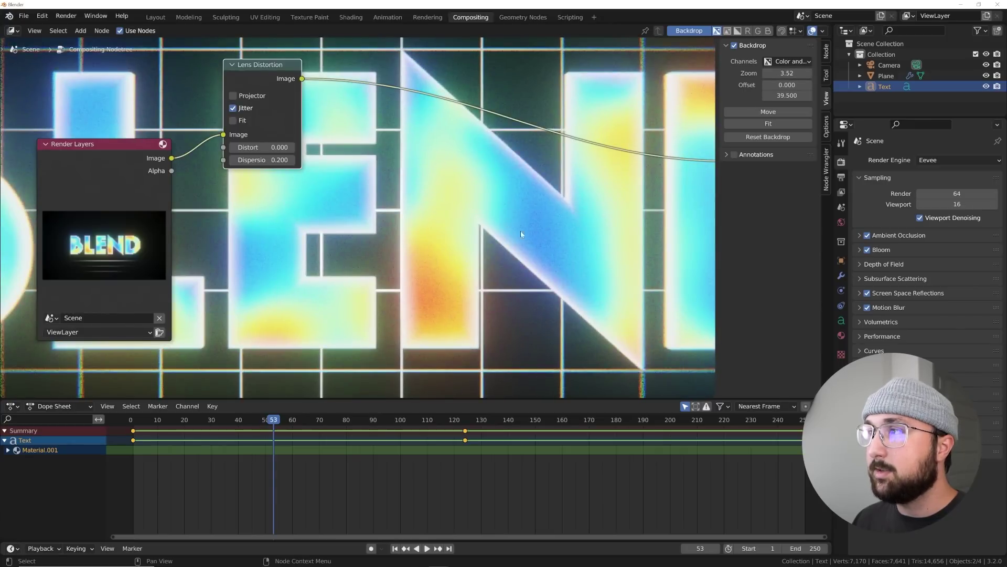
left_click_drag(787, 73, 809, 72)
Step: Insert a Hue Saturation Value node on the link after the Lens Distortion node
key("shift+a")
left_click(427, 57)
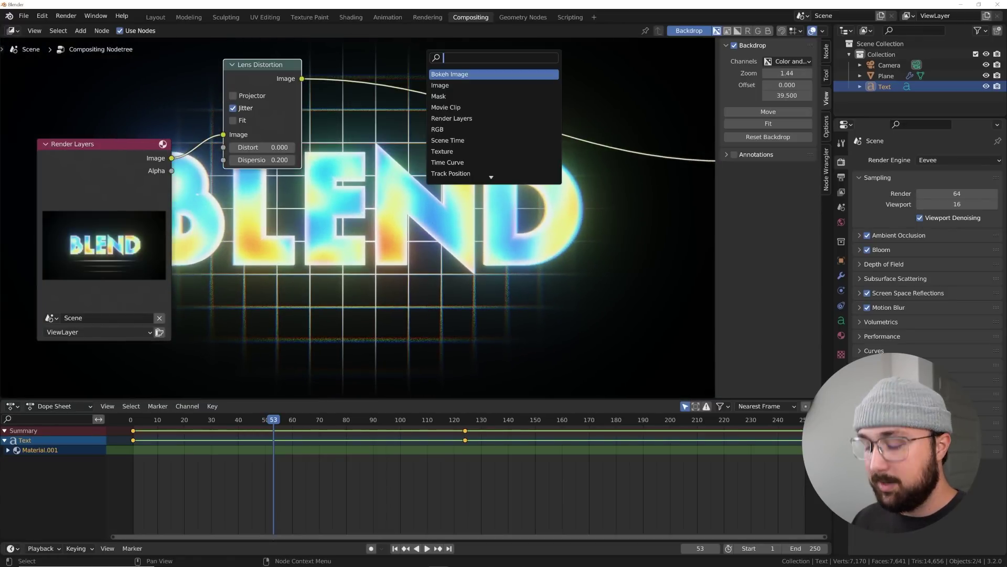
type("HU")
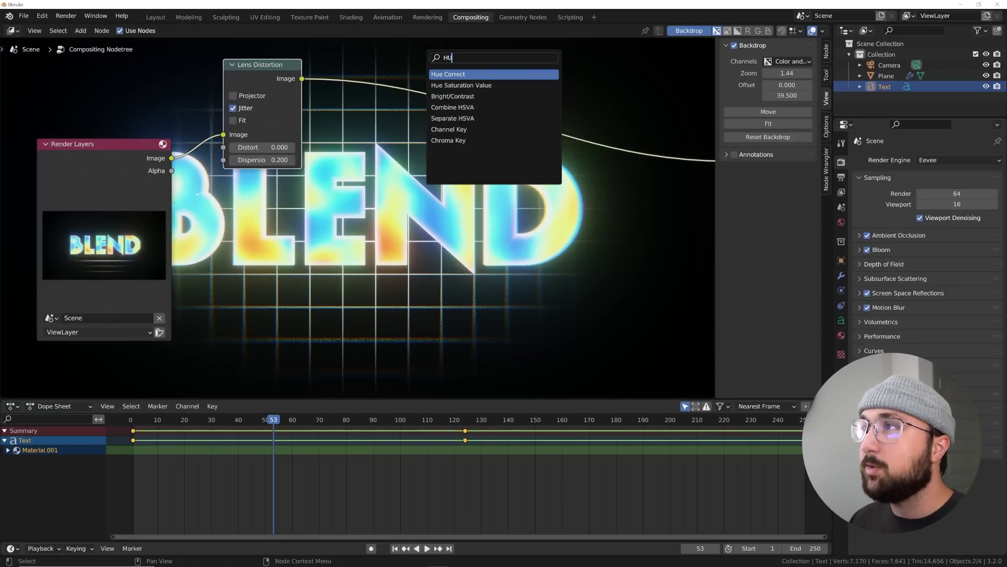
key("Down")
key("Return")
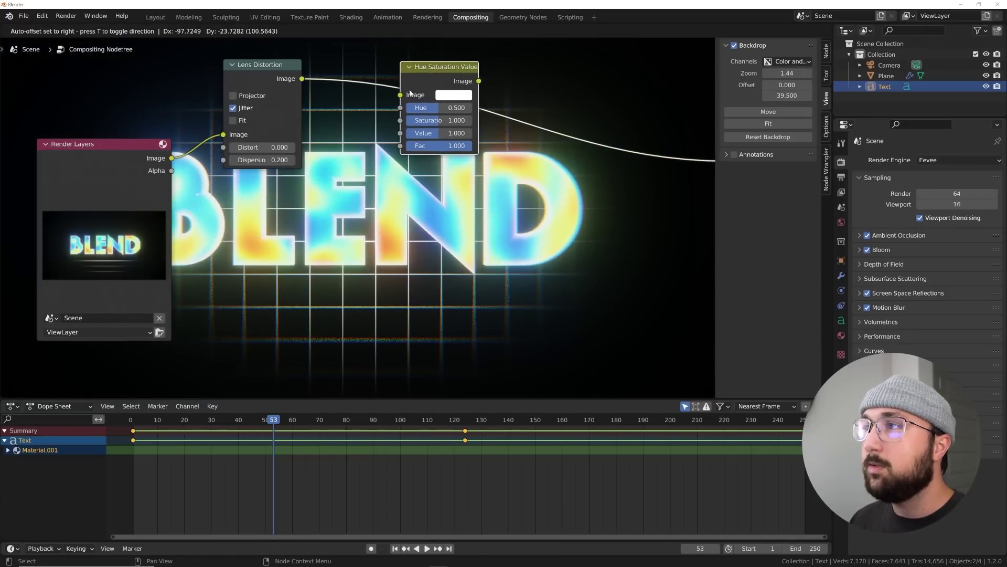
left_click(409, 93)
Step: Spread out the Render Layers and Lens Distortion nodes so they cover less of the lettering in the backdrop
scroll(410, 93, "up", 1)
middle_click_drag(409, 92, 517, 141)
left_click_drag(210, 199, 32, 155)
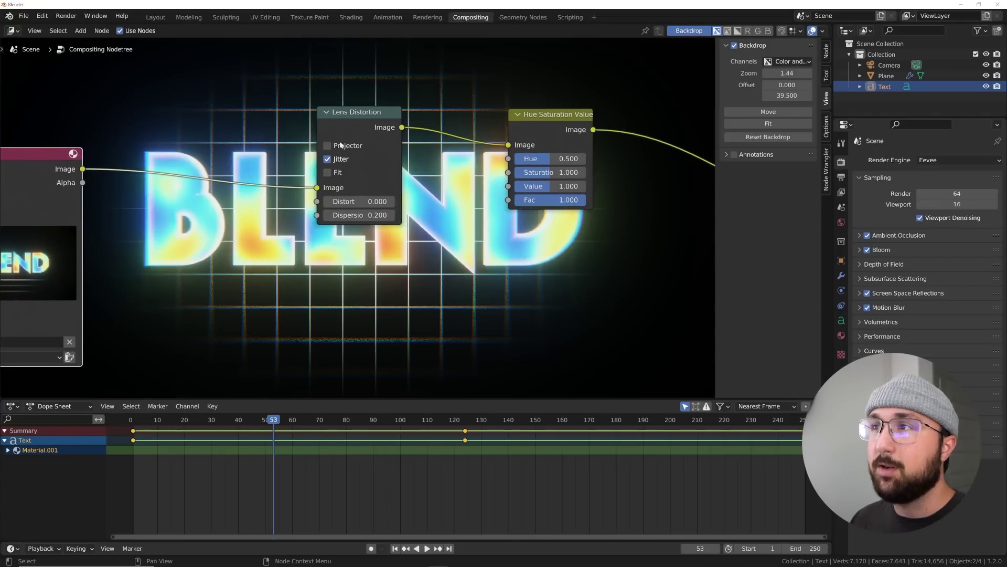
middle_click_drag(341, 145, 326, 135)
left_click_drag(347, 125, 290, 64)
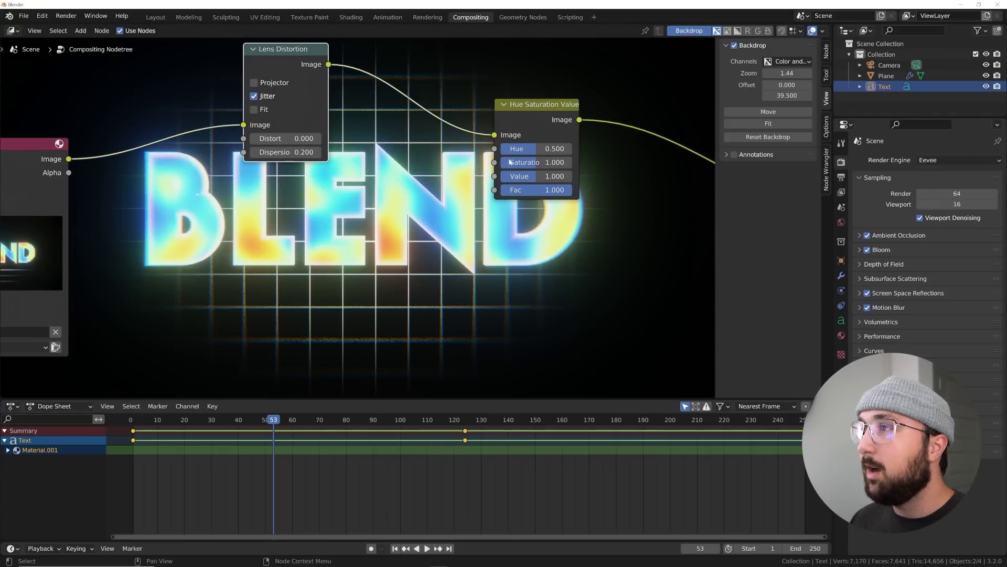
Step: Set the Saturation of the Hue Saturation Value node to 1.035
left_click_drag(536, 162, 556, 162, "shift")
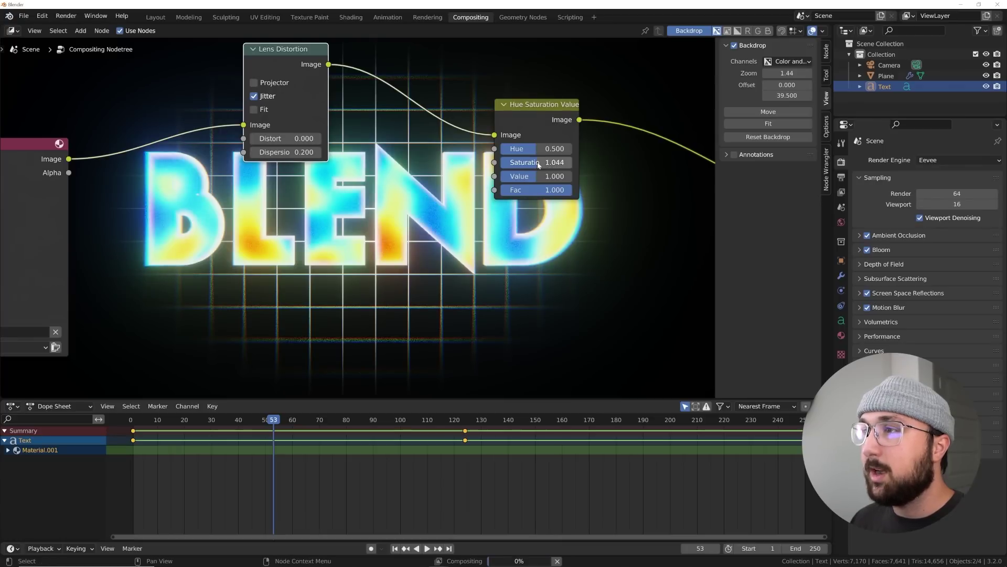
scroll(381, 265, "up", 2)
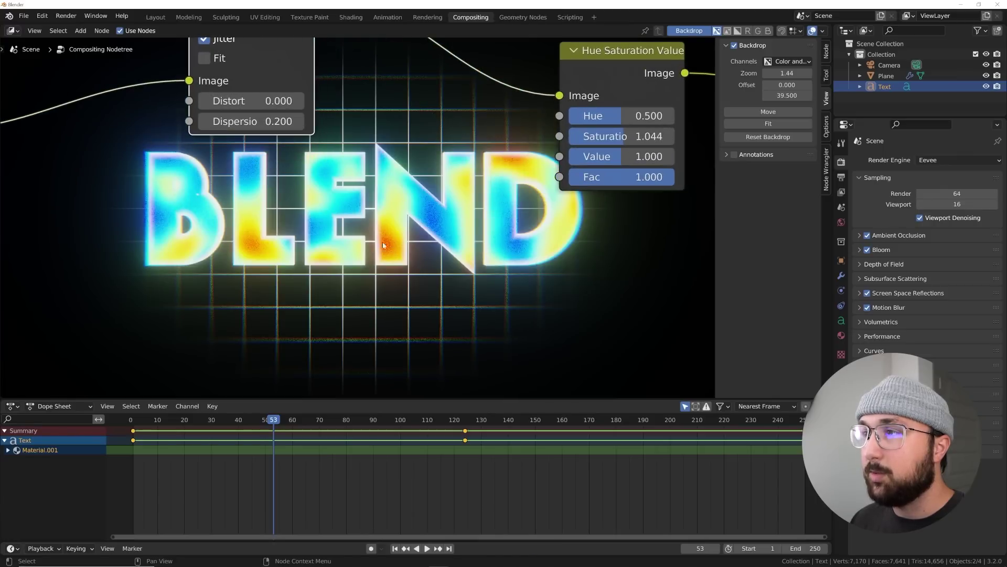
left_click_drag(646, 136, 641, 136, "shift")
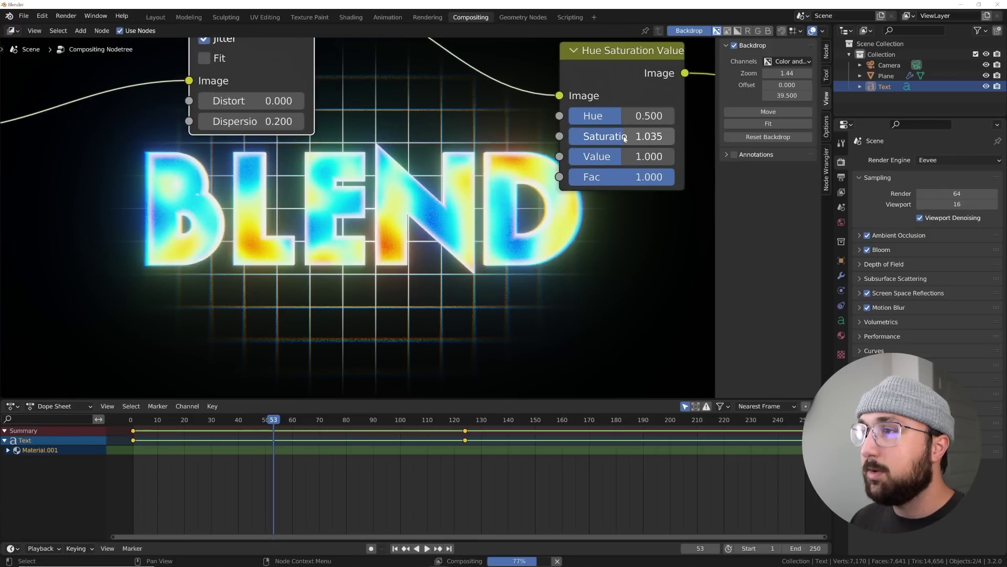
scroll(362, 213, "down", 2)
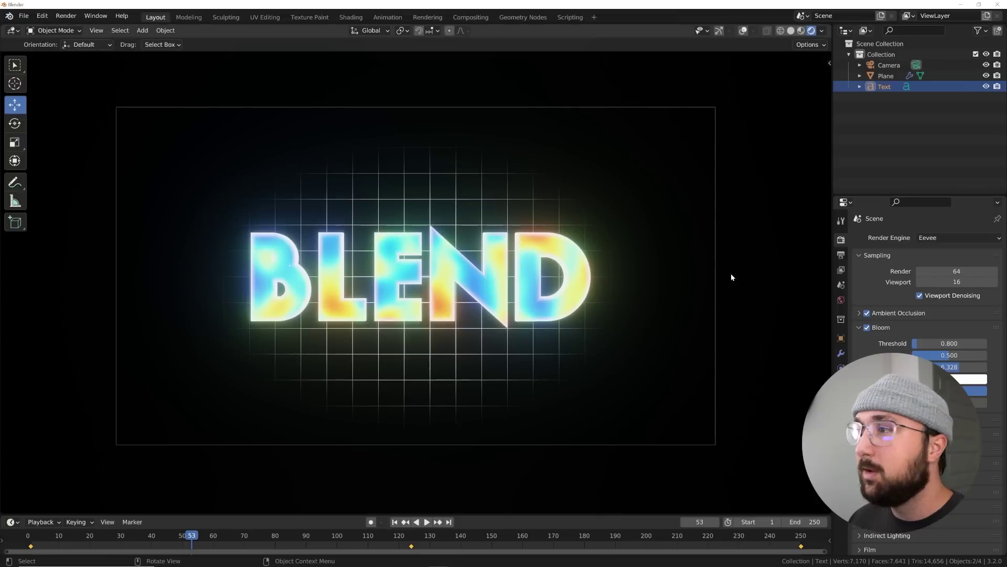
Step: Try a much lower vertical resolution in the output properties, and undo the change
left_click(841, 255)
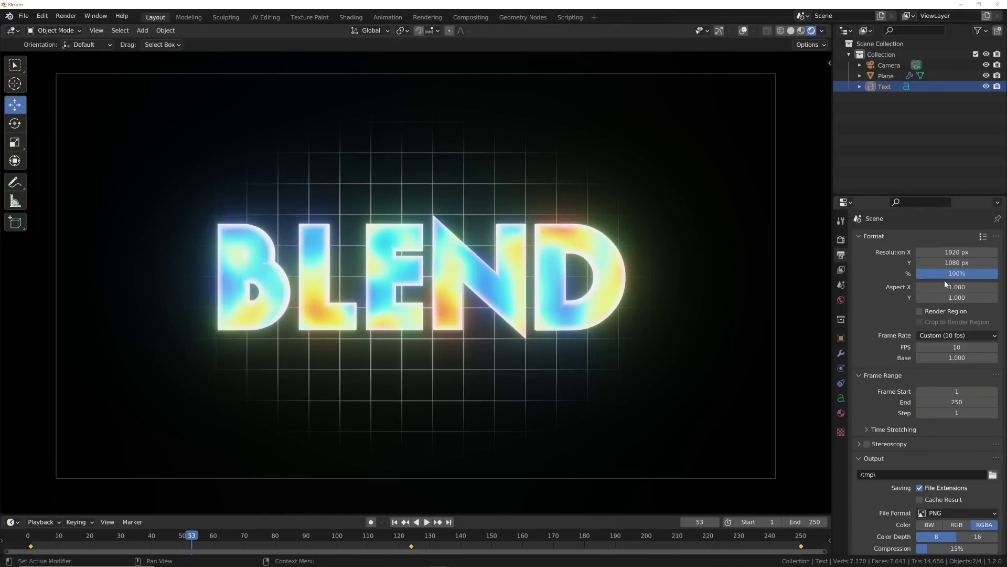
left_click_drag(951, 262, 907, 261)
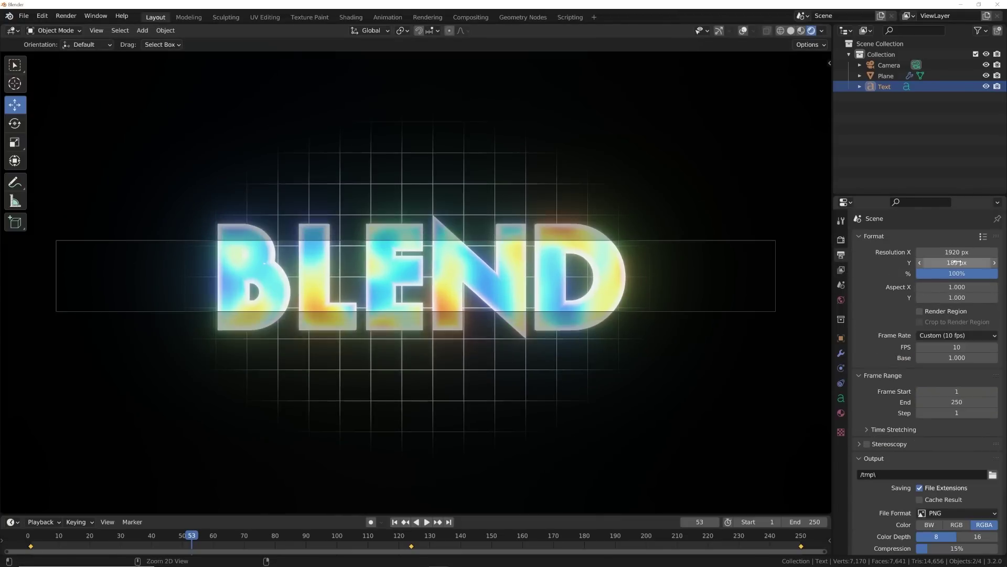
key("ctrl+z")
Step: Set the output file format to FFmpeg Video
scroll(995, 337, "down", 3)
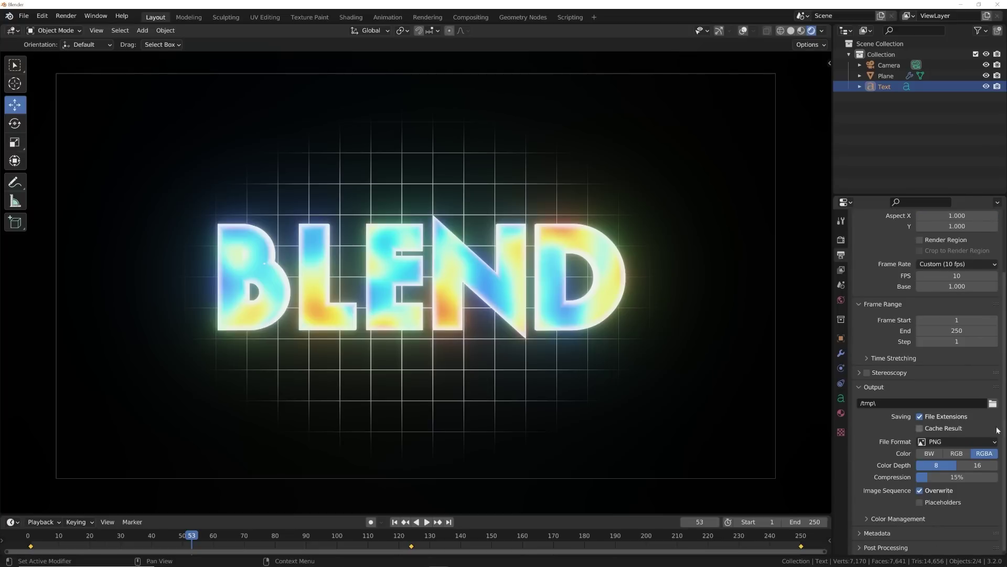
left_click(949, 441)
left_click(955, 497)
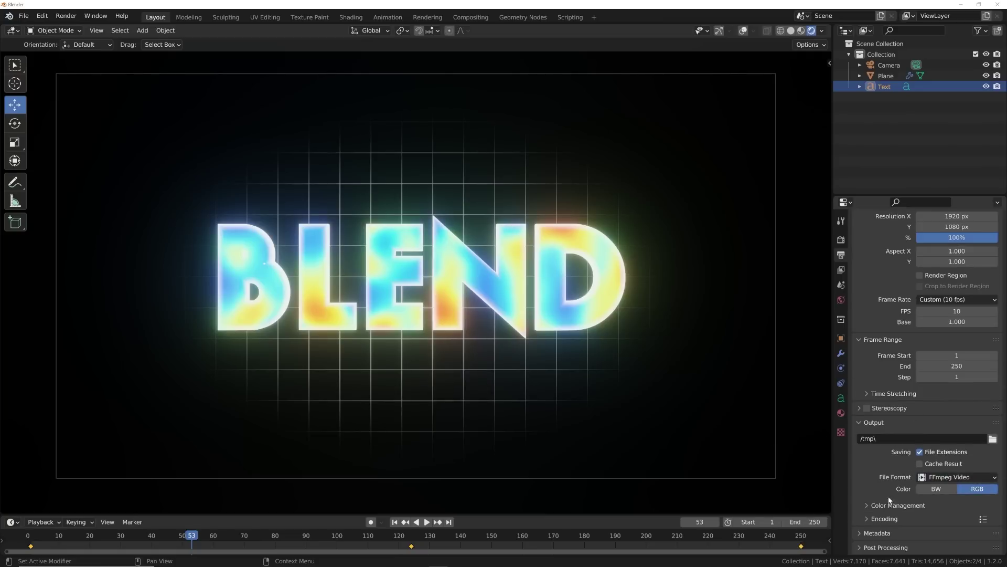
Step: Set the video encoding to an MPEG-4 container with Perceptually Lossless output quality
left_click(883, 519)
scroll(961, 498, "down", 5)
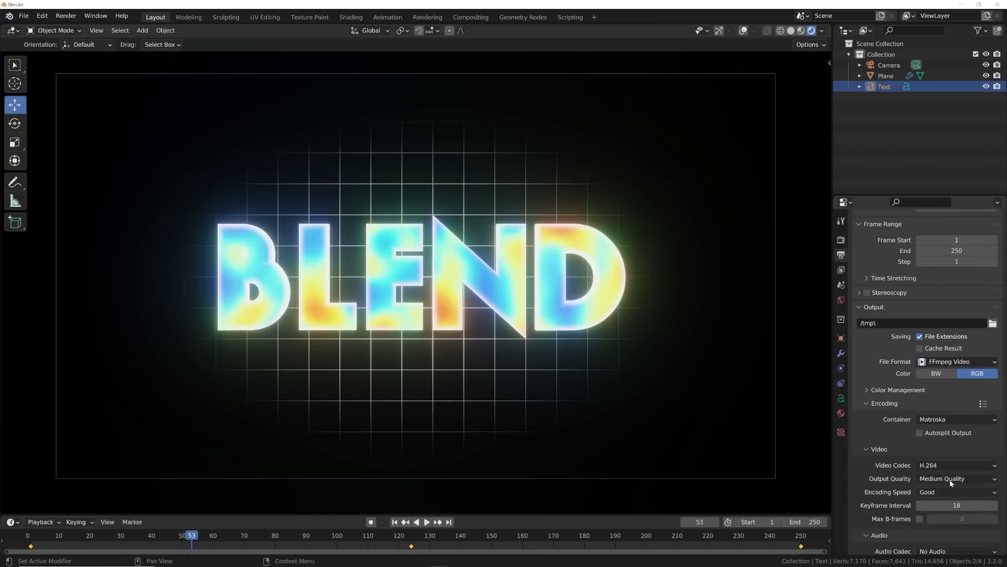
left_click(937, 416)
left_click(939, 444)
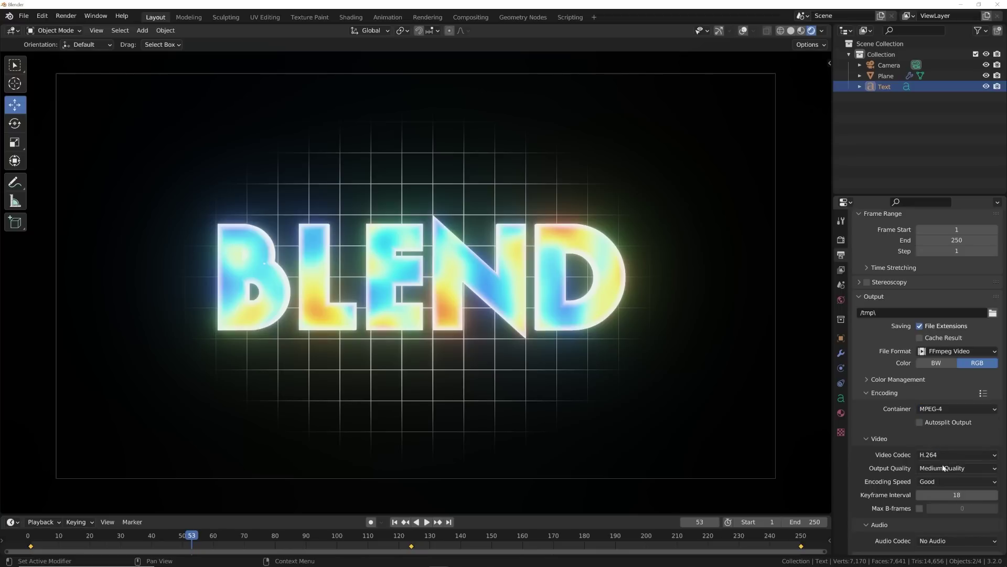
left_click(936, 470)
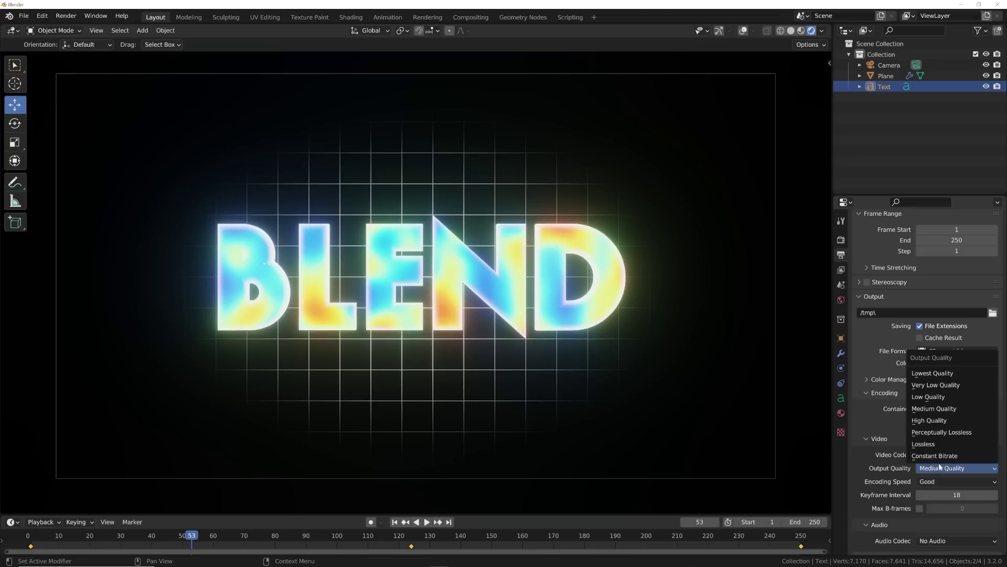
left_click(944, 433)
Step: Render the full animation
left_click(65, 16)
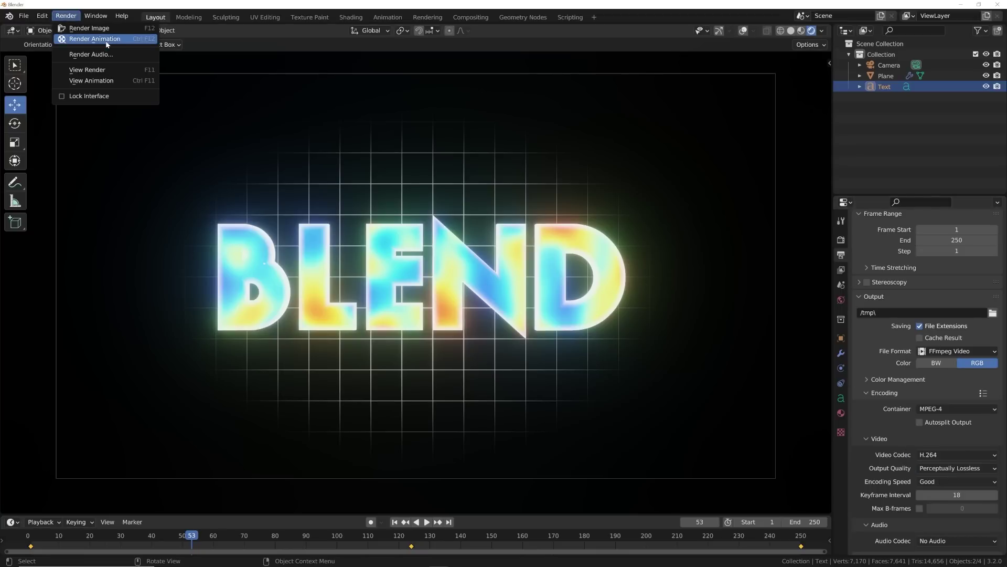